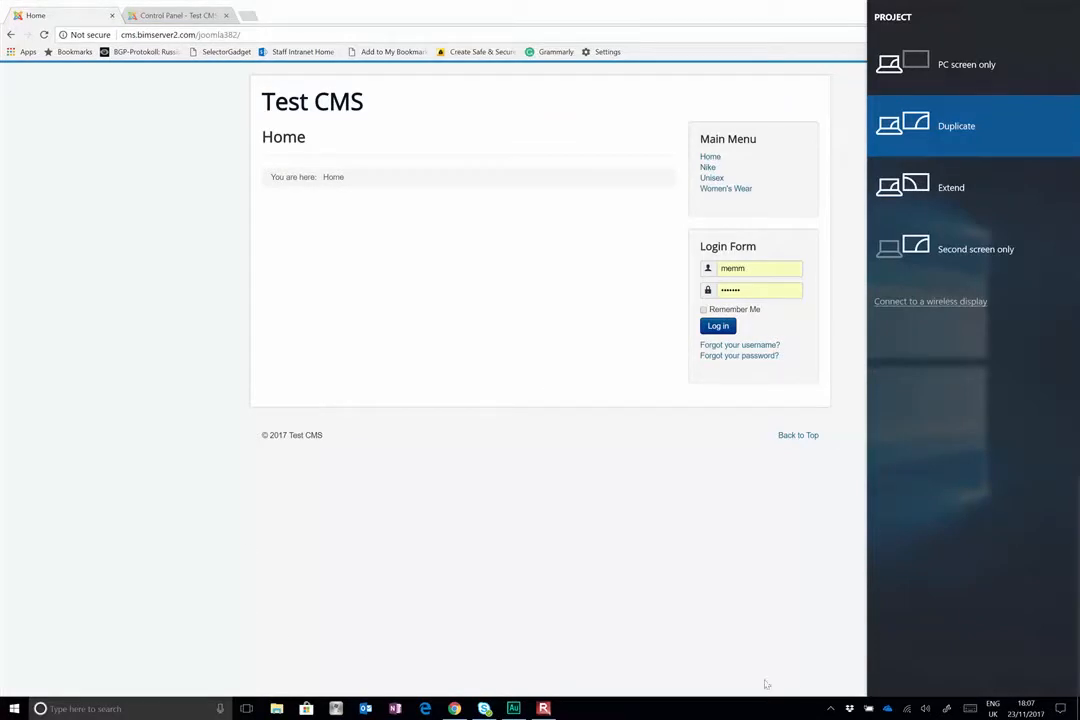
- Check the Surface Pen's connection in the Windows Bluetooth device settings
click(946, 709)
click(946, 709)
click(971, 422)
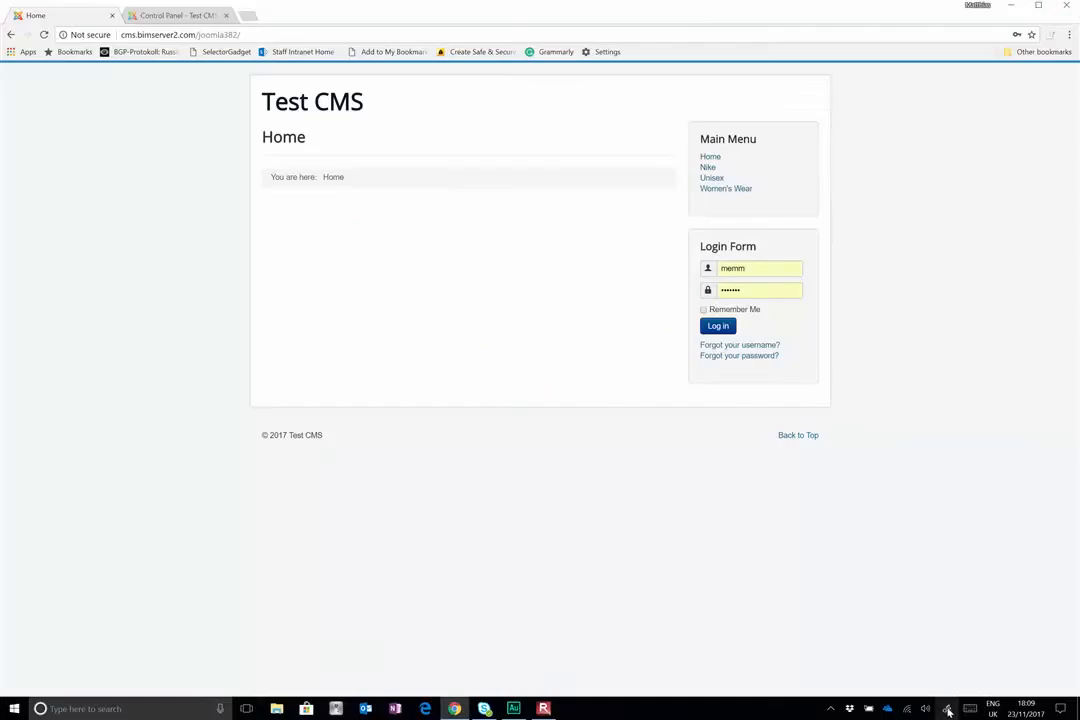
key(super)
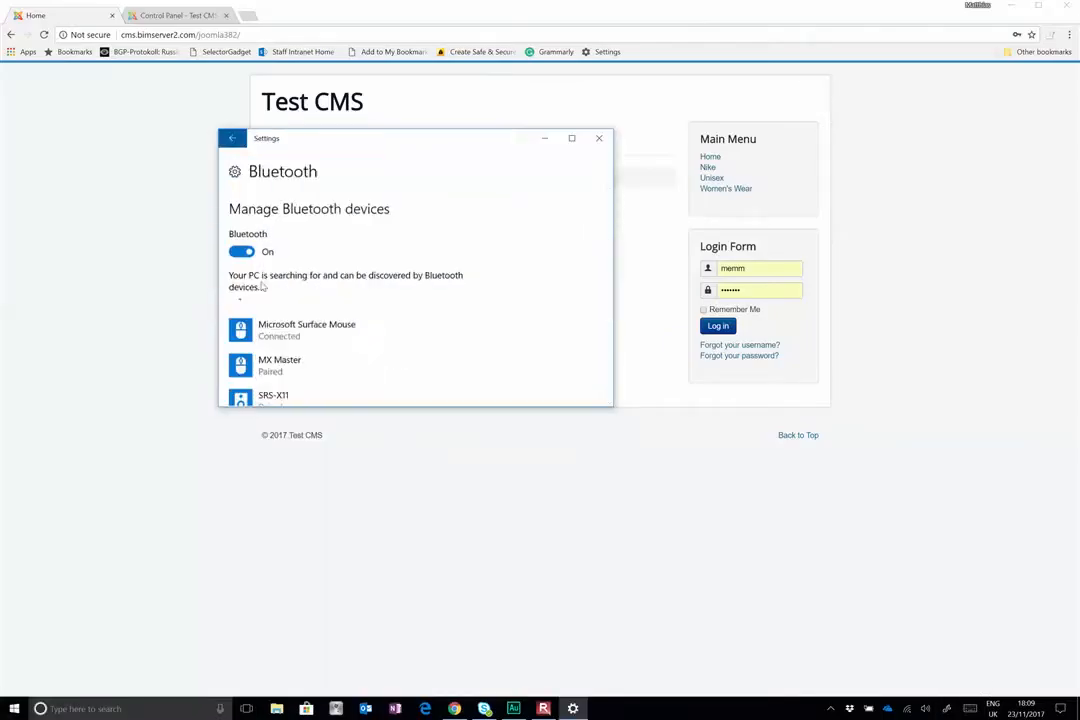
scroll(265, 295, down, 2)
click(356, 302)
key(super+w)
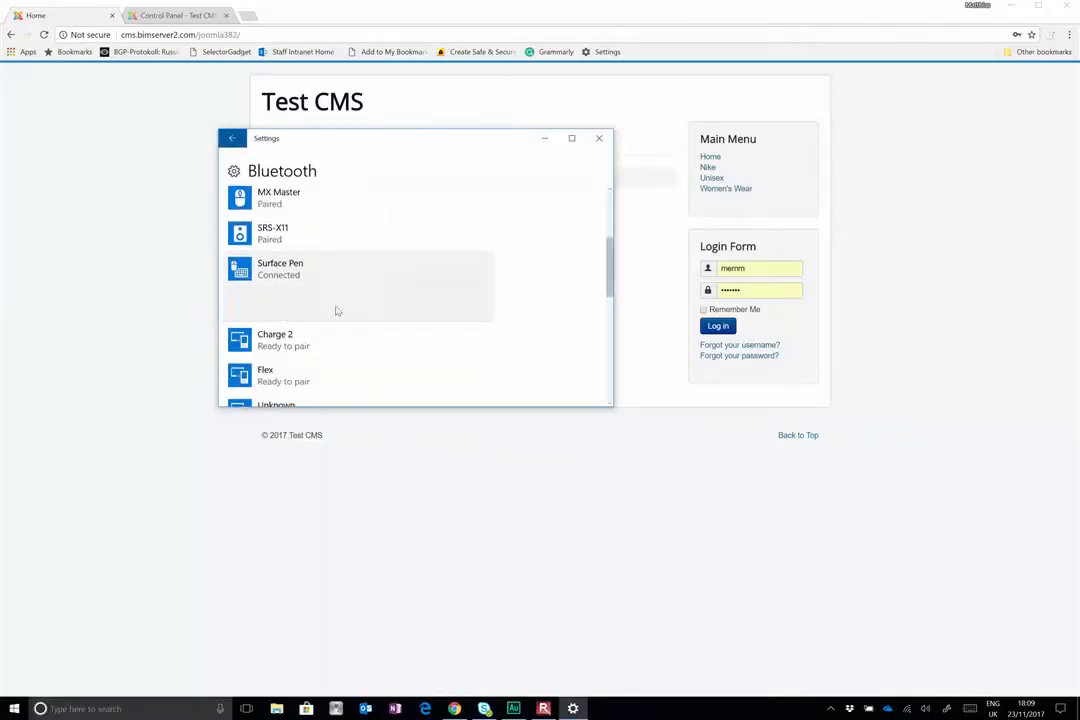
key(super+w)
click(574, 453)
key(super+w)
key(super+w)
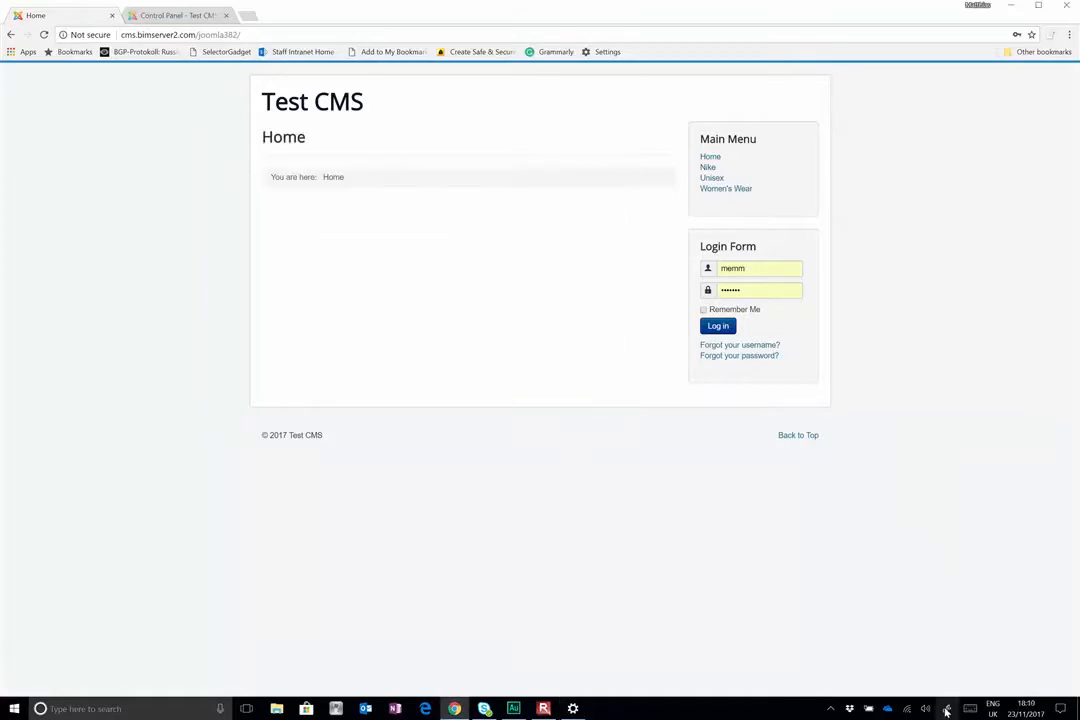
click(949, 705)
click(987, 422)
key(super+Tab)
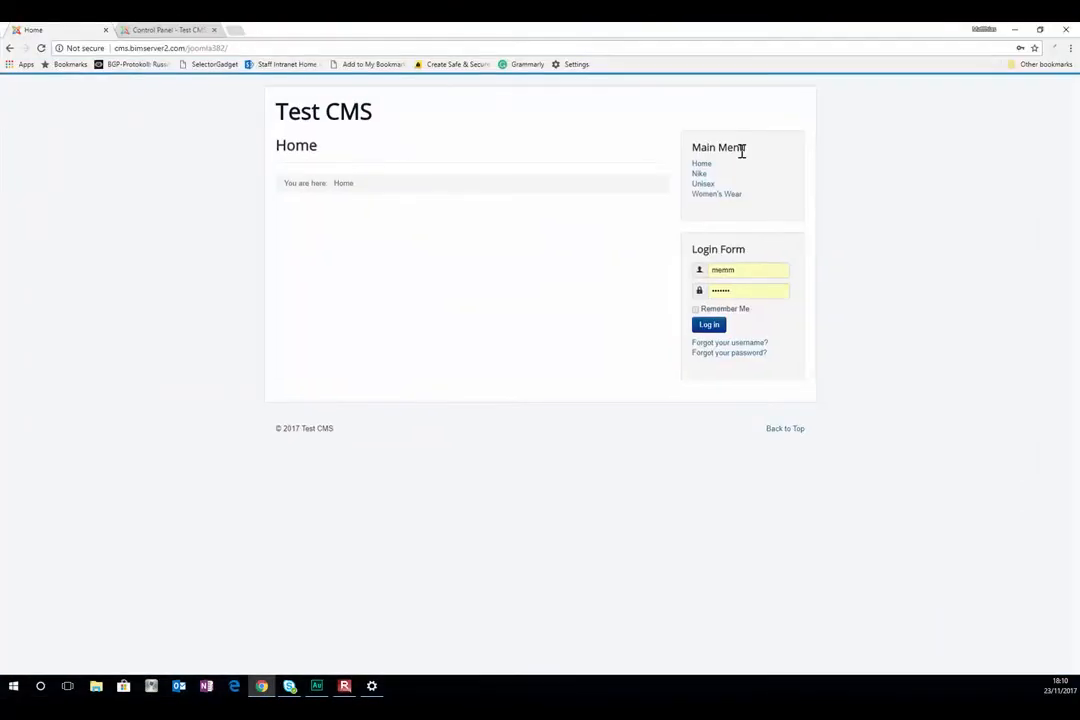
- Open the list of article categories in the Joomla administrator site
click(157, 30)
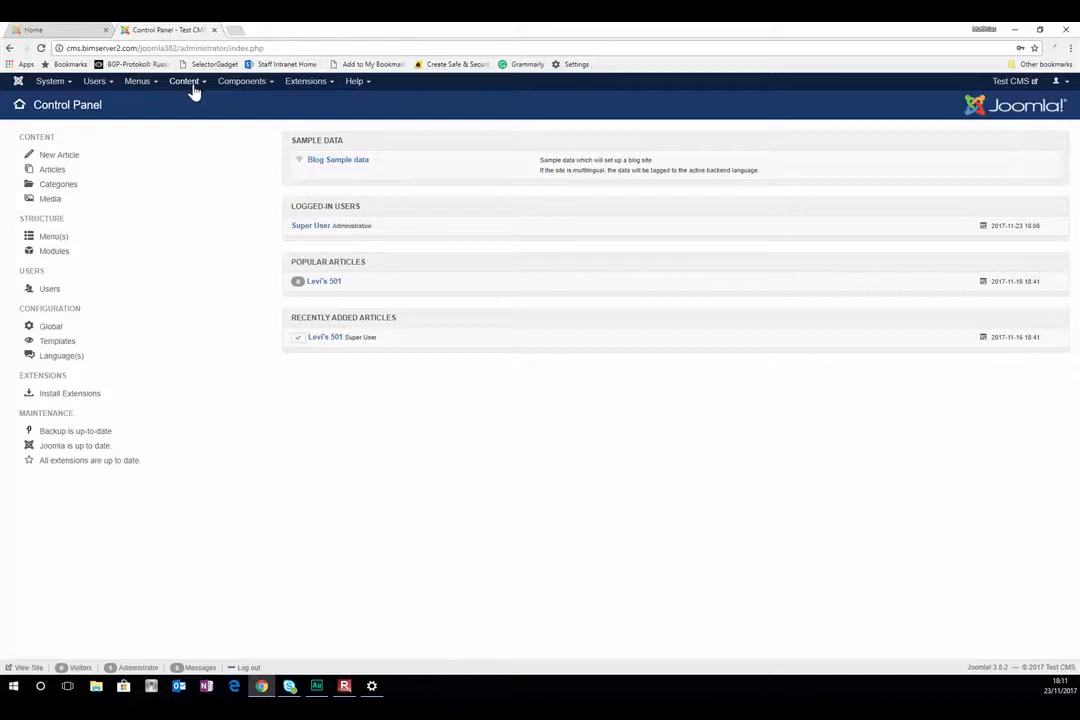
click(194, 88)
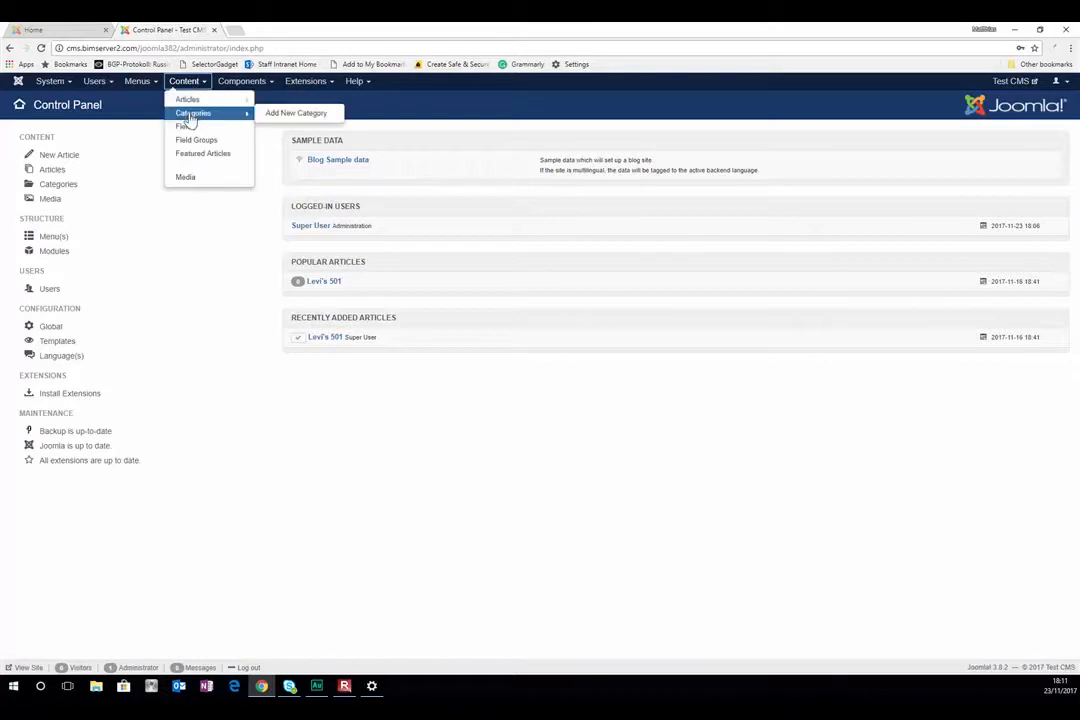
click(188, 116)
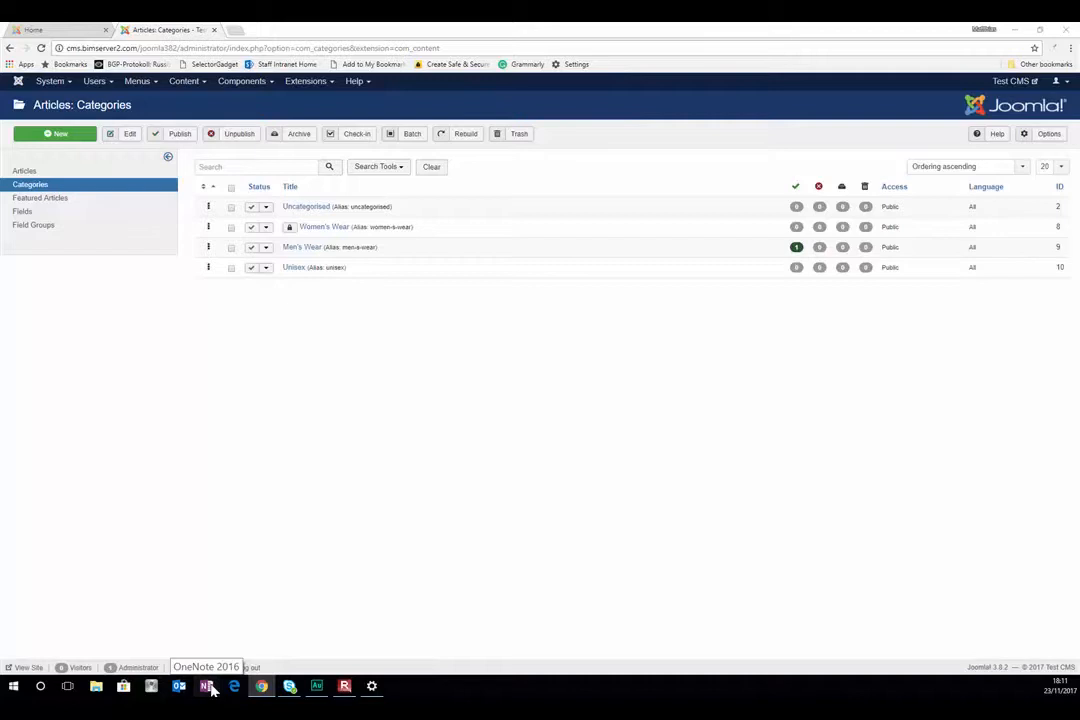
- Switch to OneNote and add a page titled "Week 9 plan" to the S1 Week by Week section
drag(210, 688, 229, 612)
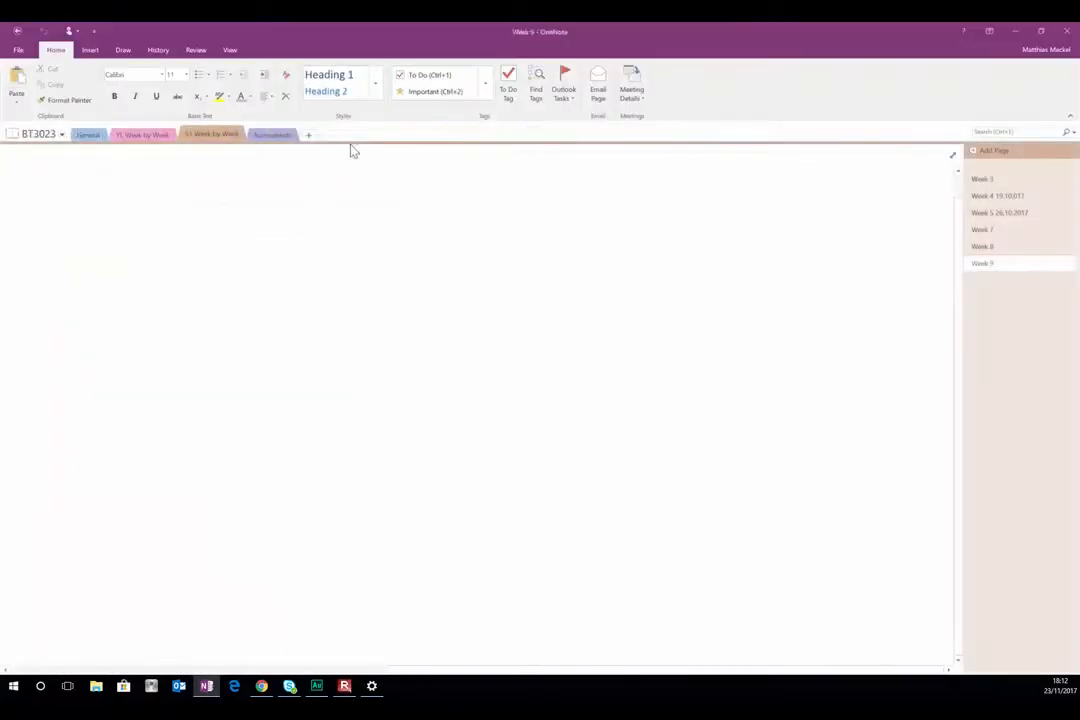
click(306, 134)
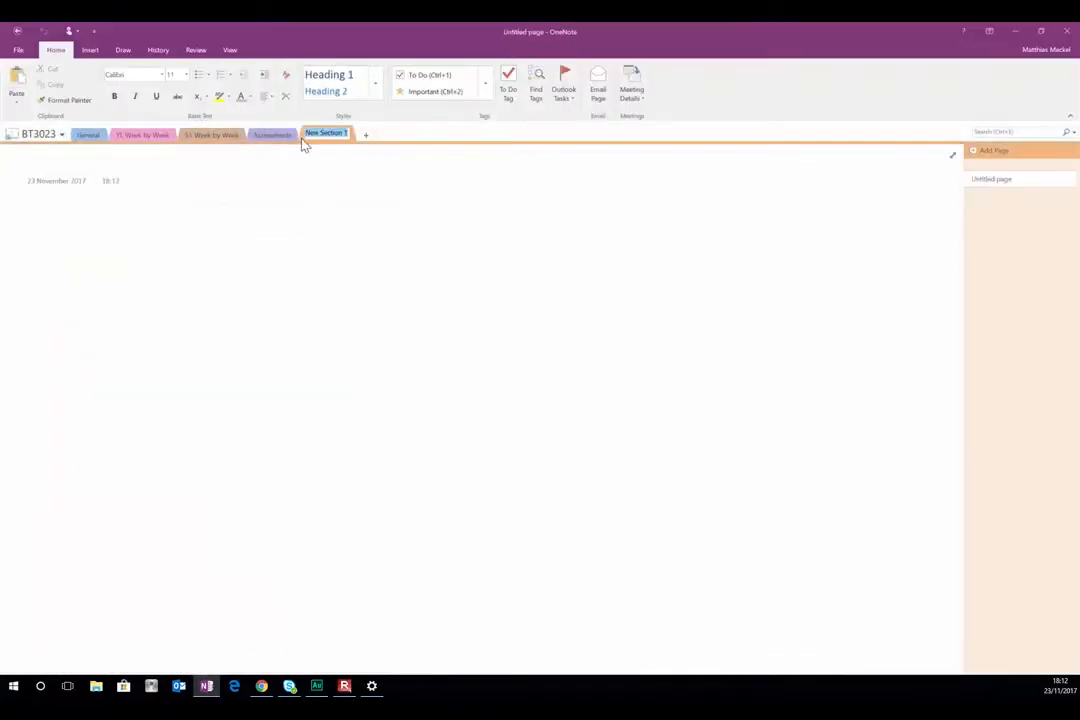
click(203, 135)
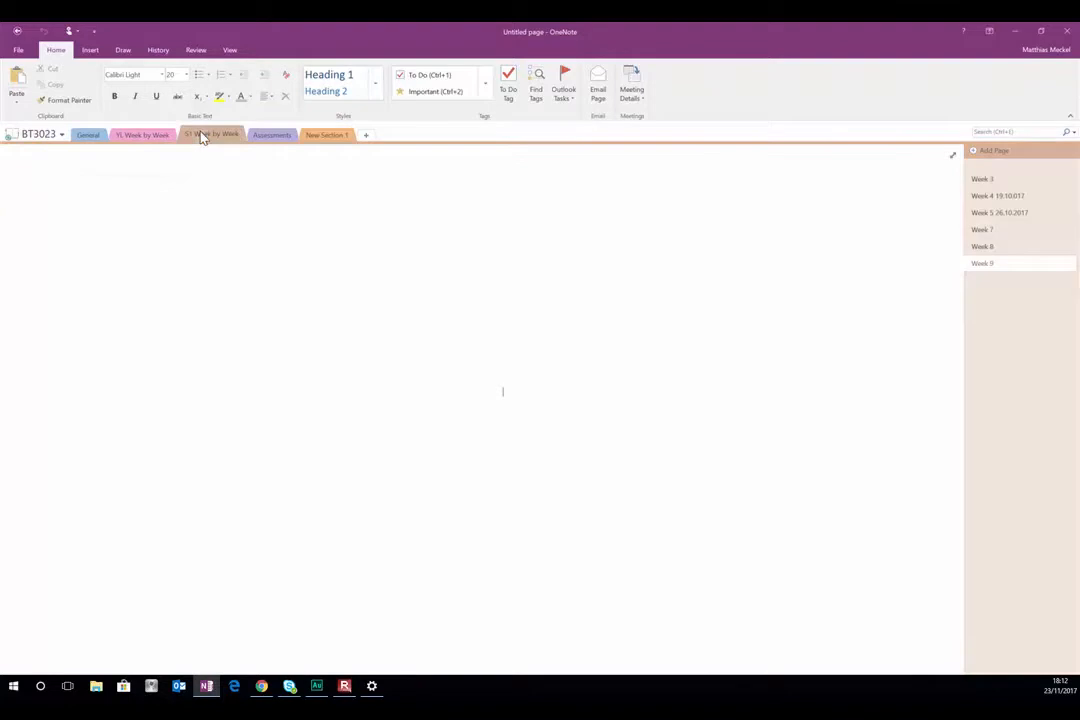
click(985, 150)
text(Week 9 plan)
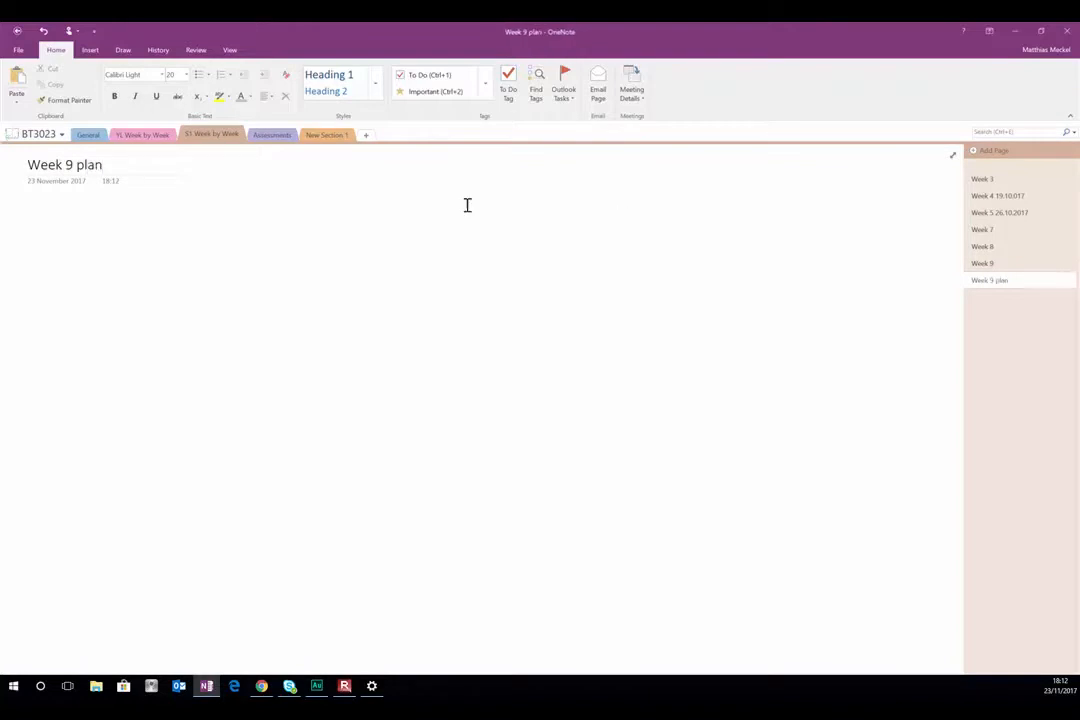
- Write a two-line note listing "Jumpers" and "T-shirts" below the page title, with the page enlarged for reading
click(66, 230)
text(Jumpers)
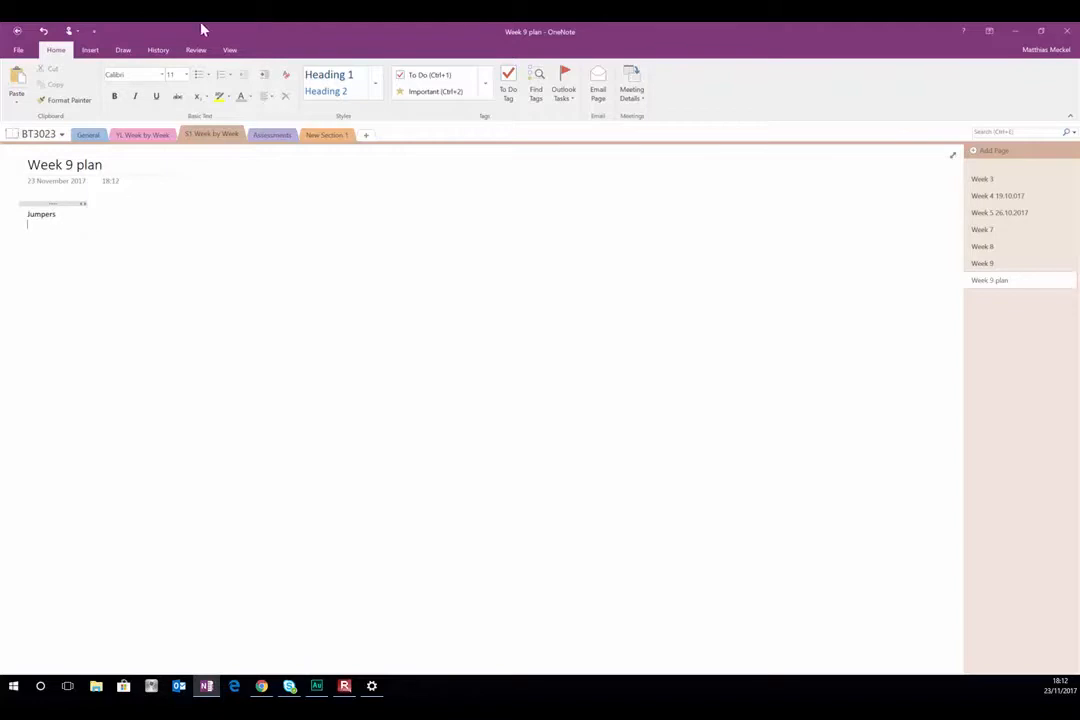
click(231, 50)
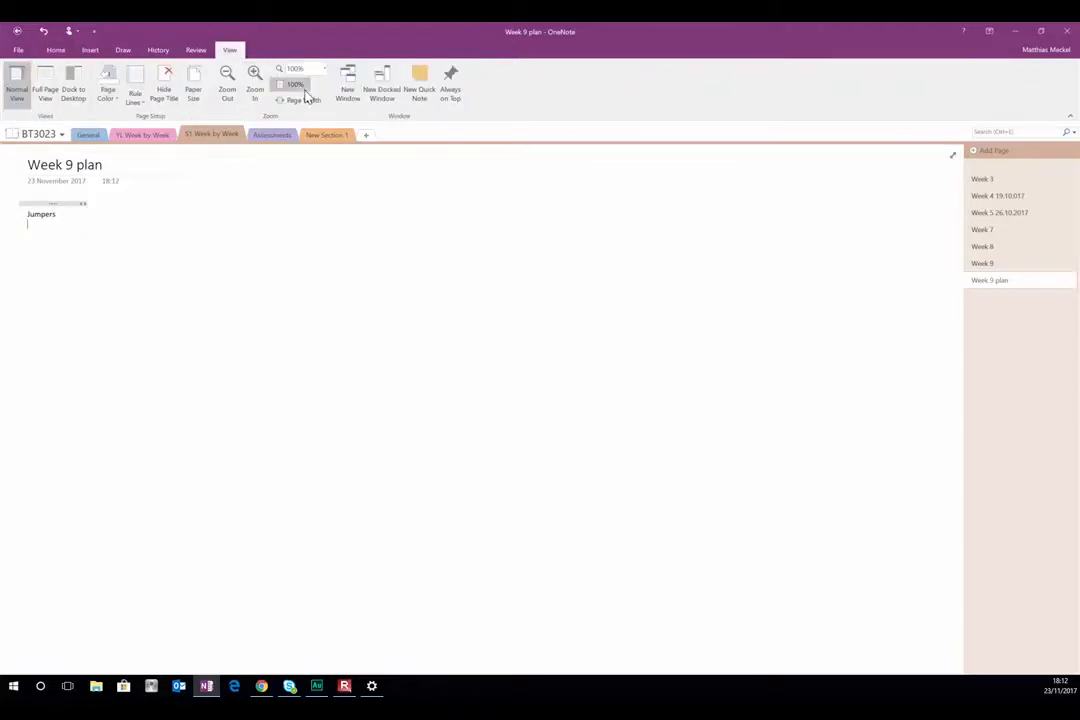
click(255, 80)
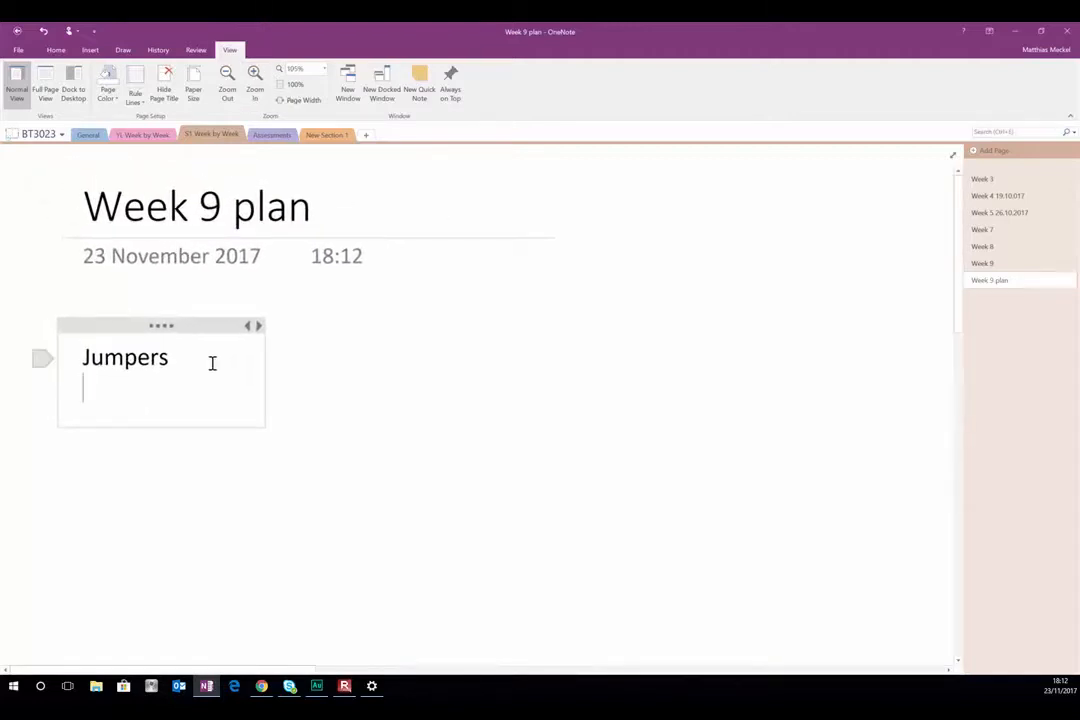
text(T-shor)
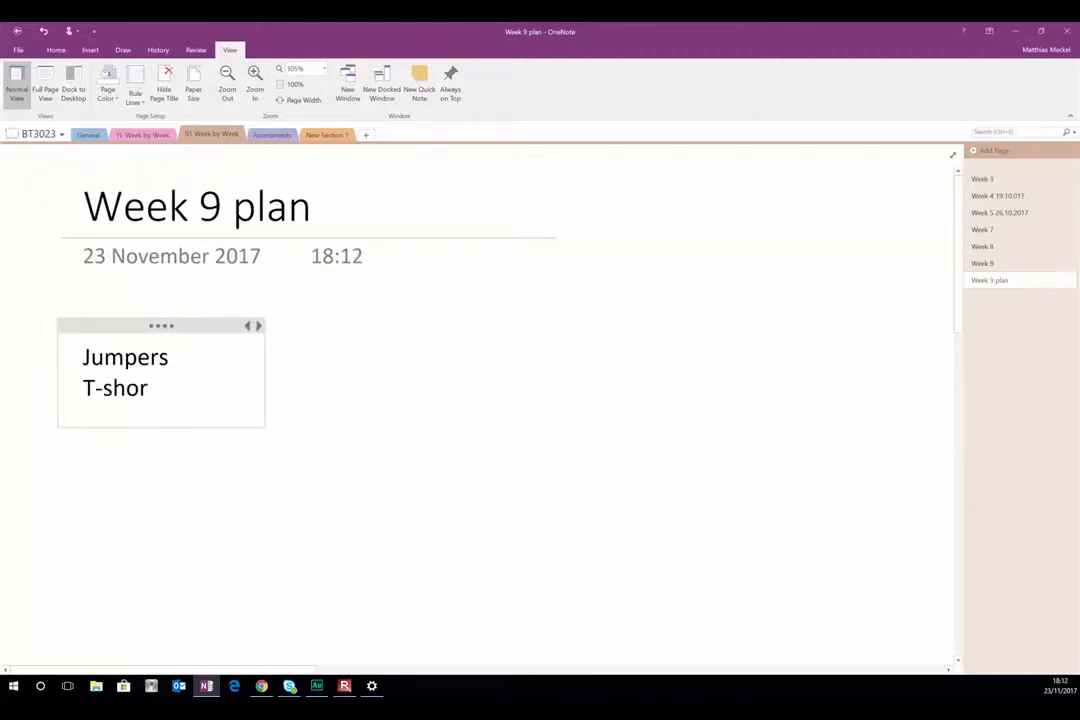
key(BackSpace)
key(BackSpace)
text(irts)
click(331, 384)
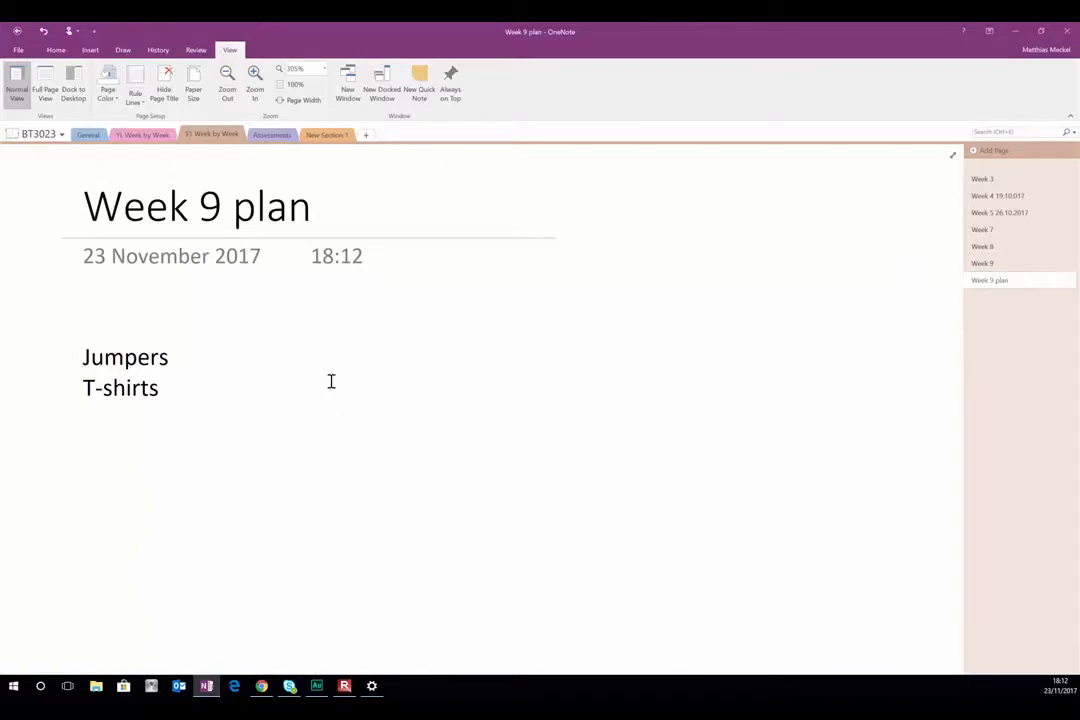
click(331, 381)
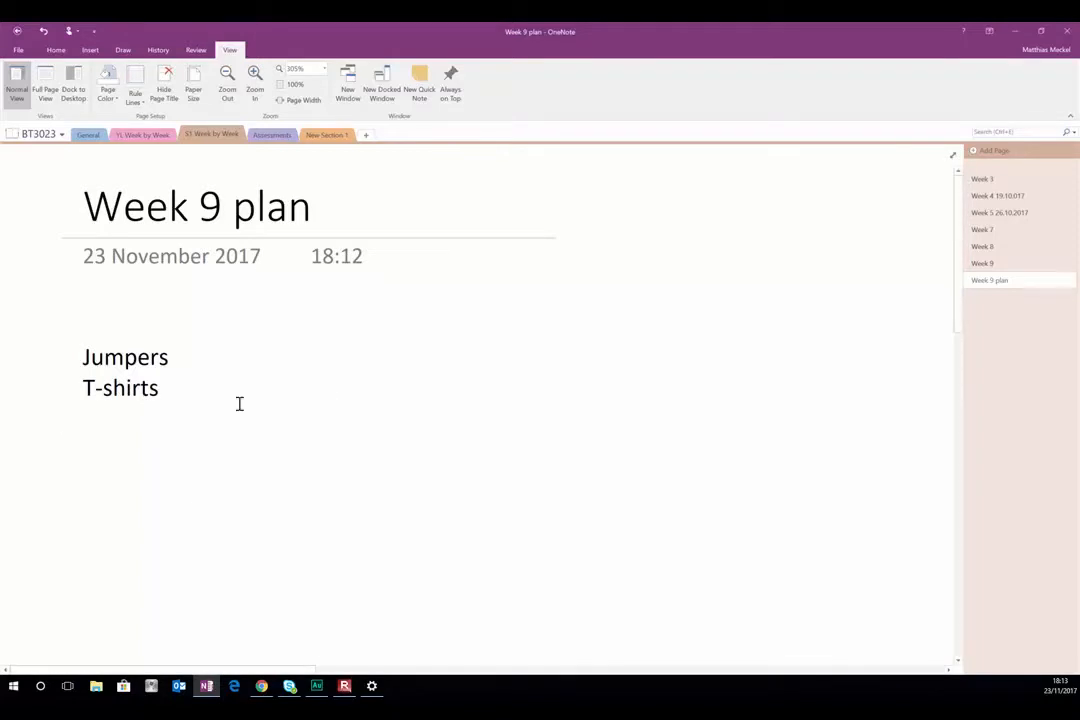
- Back in Joomla, trash the Women's Wear, Men's Wear and Unisex categories and open a blank new category form
click(1012, 31)
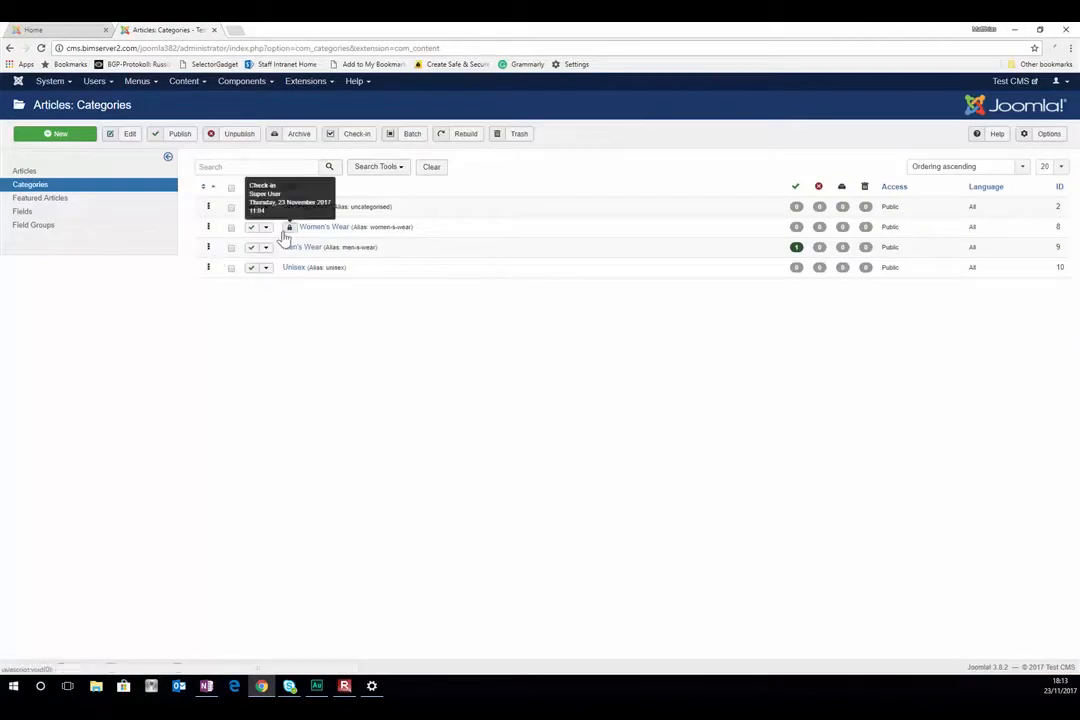
click(231, 227)
click(231, 249)
click(230, 270)
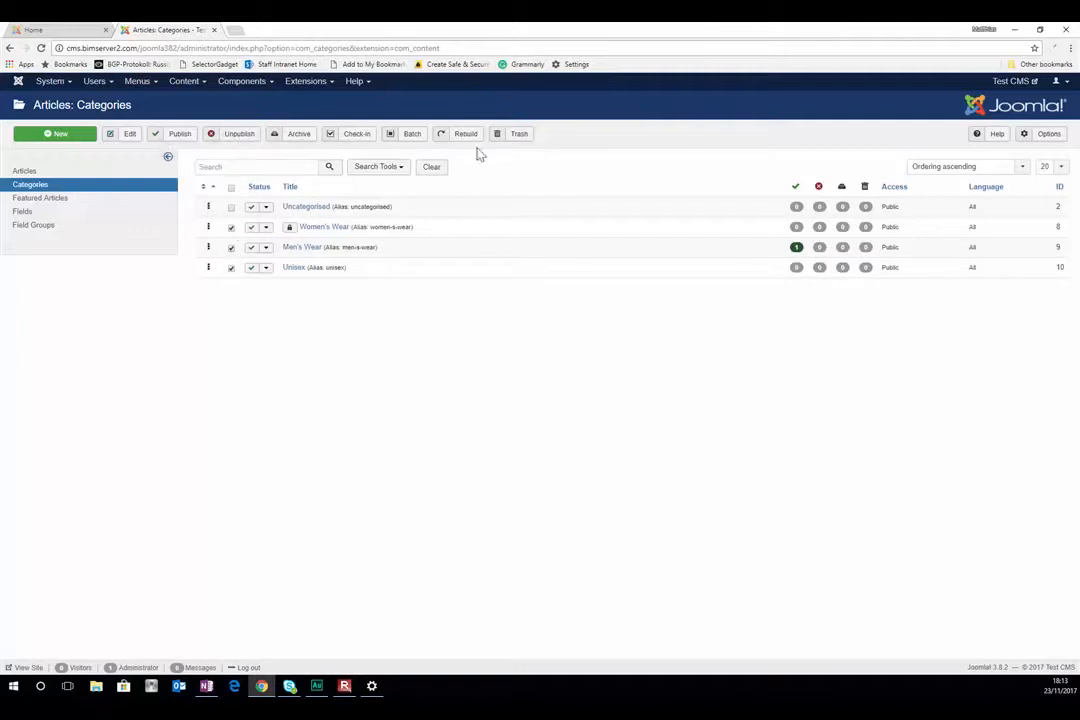
click(520, 136)
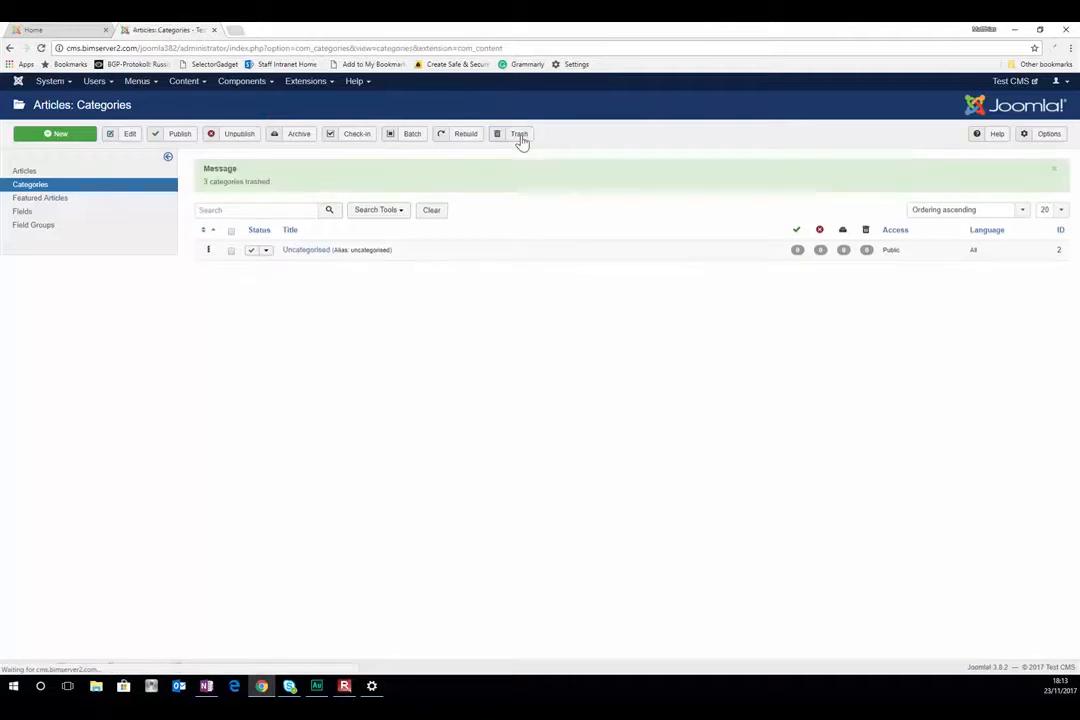
click(55, 134)
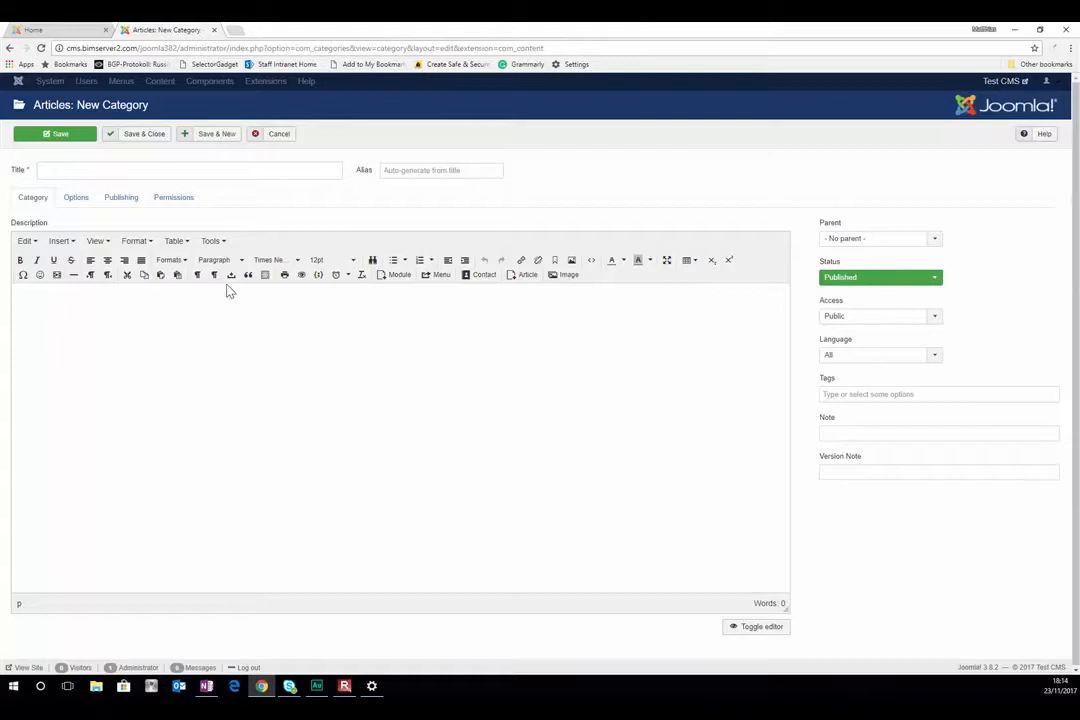
- Return to the OneNote plan and add the word "category" after "Jumpers"
click(207, 686)
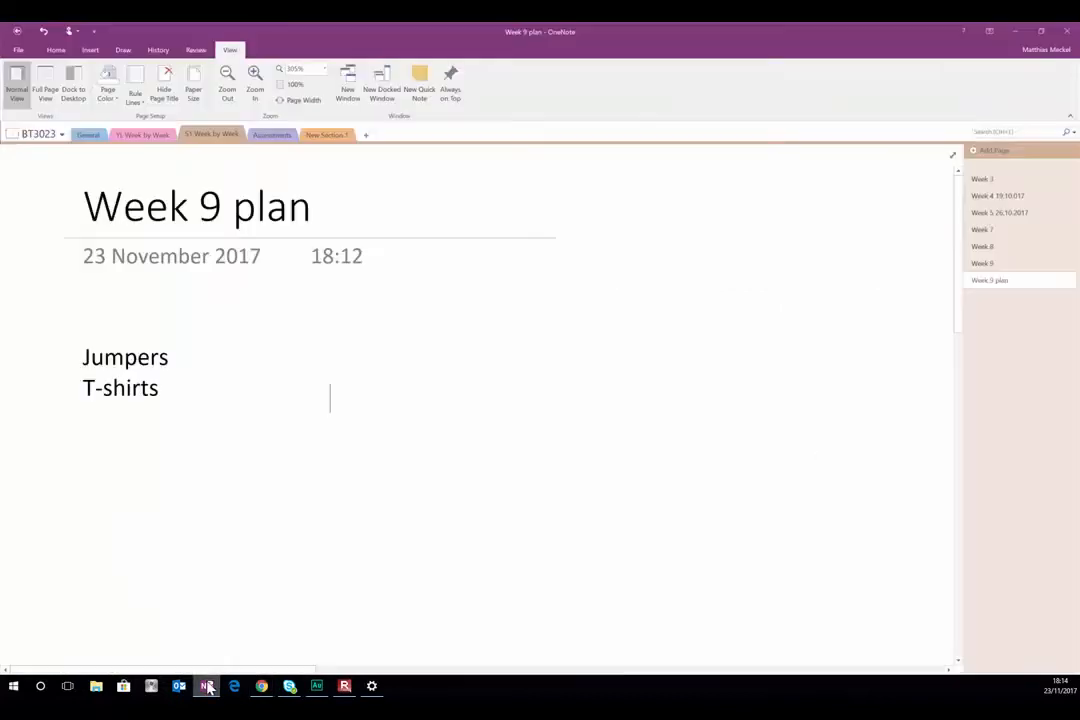
click(229, 356)
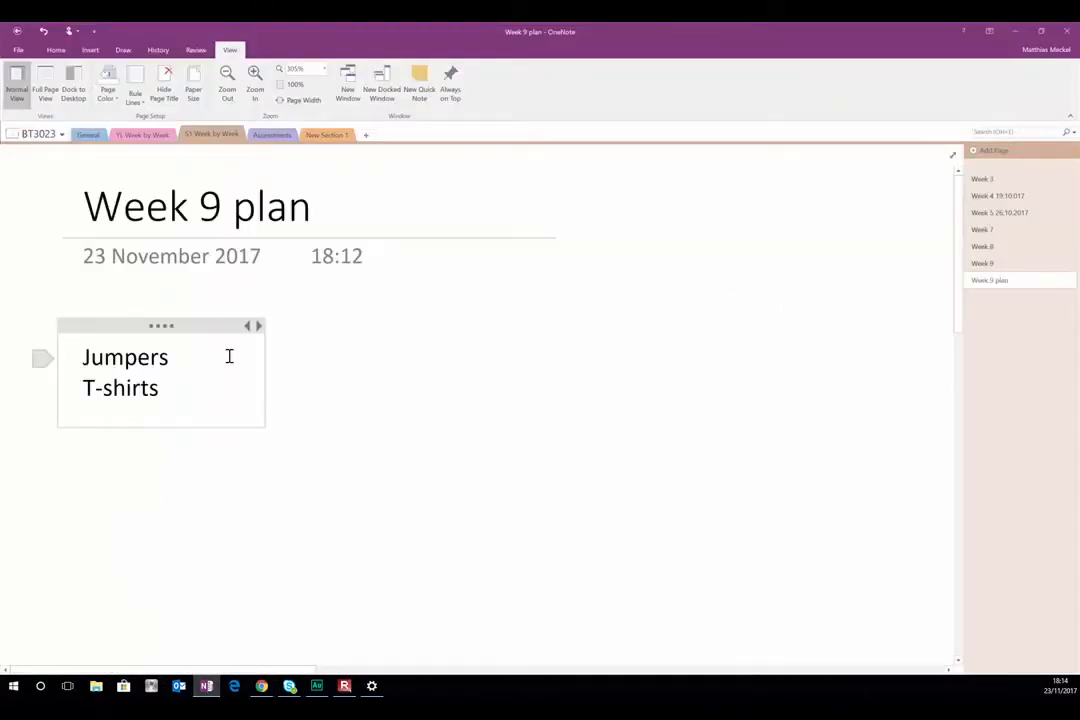
text(category)
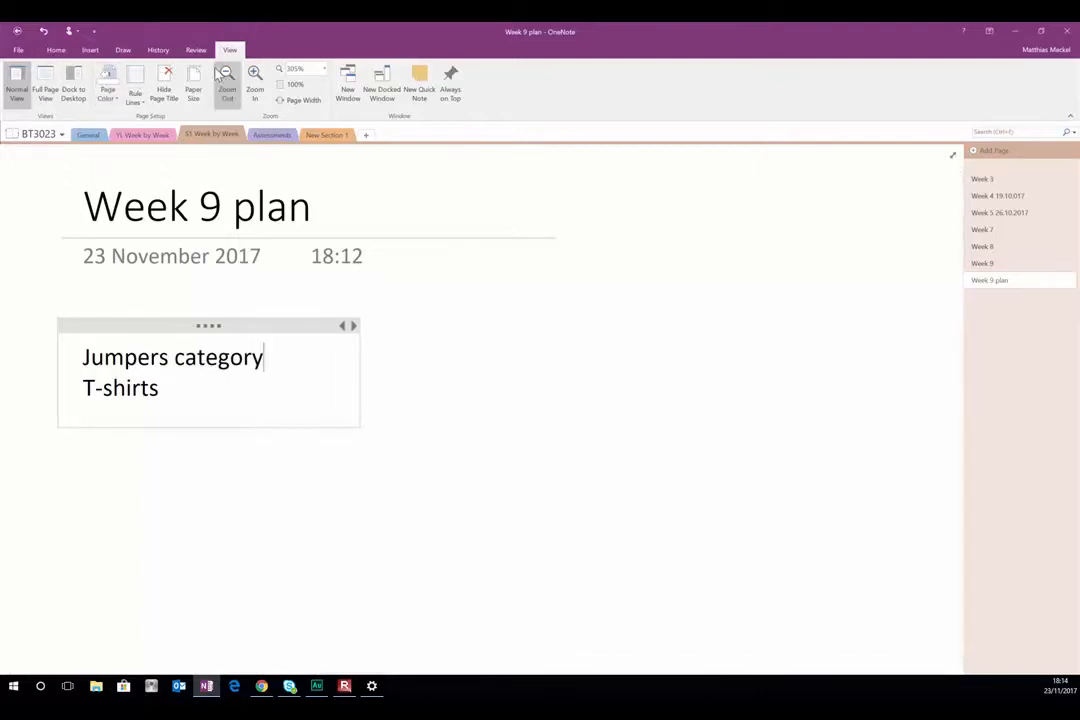
- Draw a straight line from the end of "Jumpers category" up to the empty area beside the list
click(125, 49)
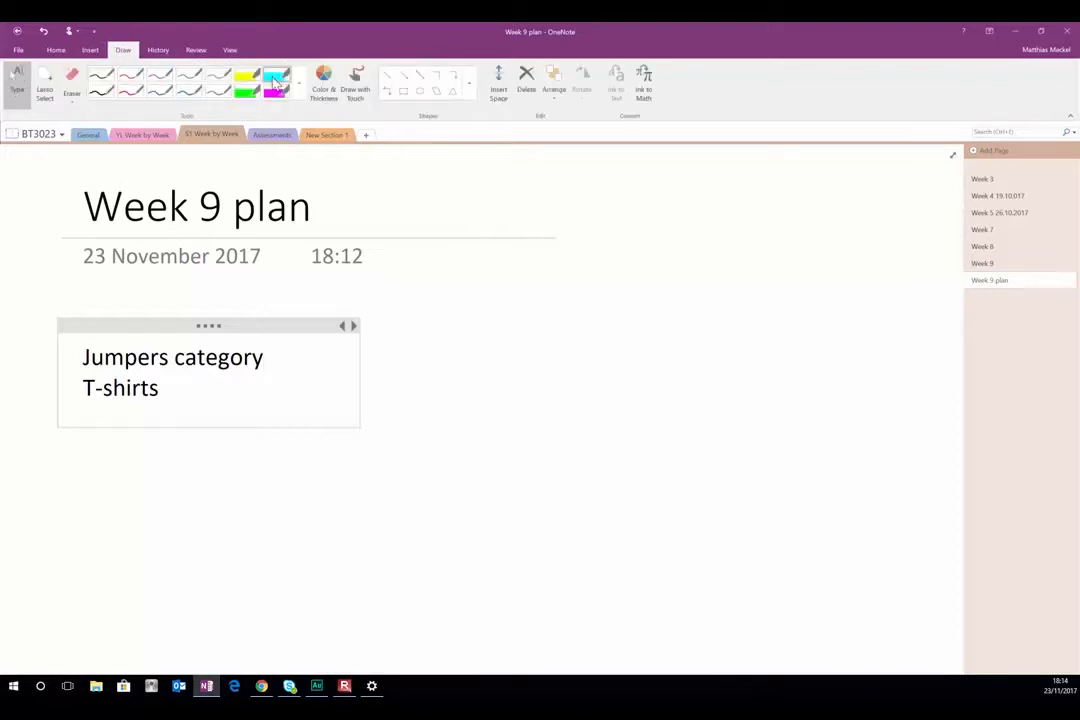
click(392, 80)
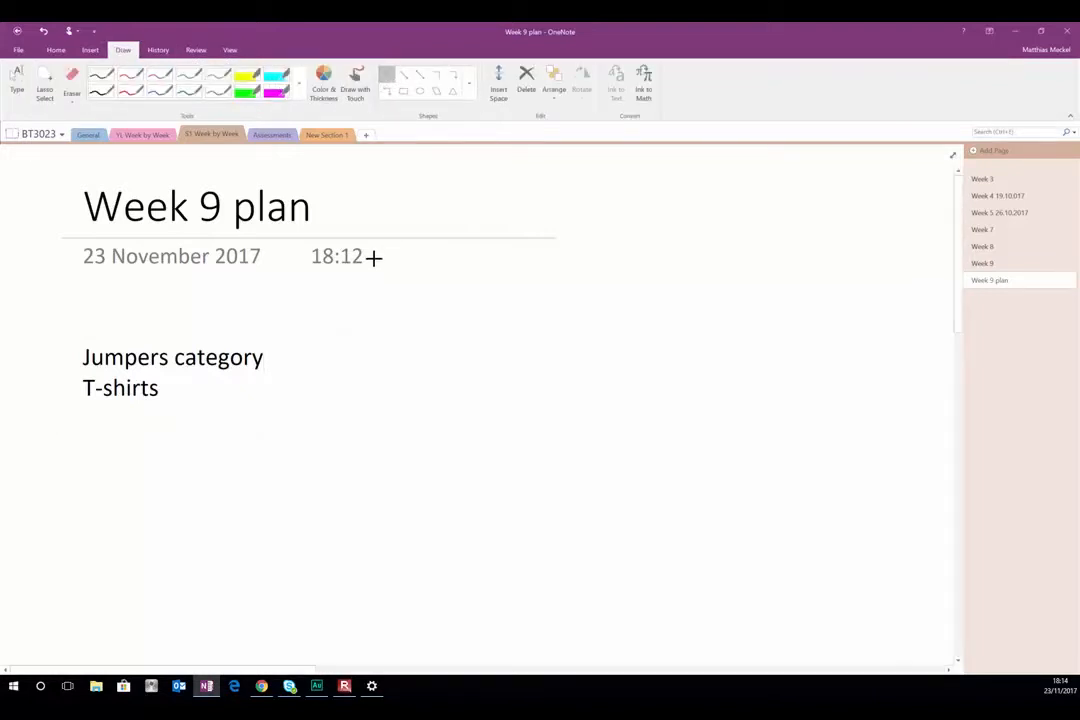
mouse_move(288, 341)
mouse_down()
mouse_move(524, 335)
mouse_move(578, 302)
mouse_up()
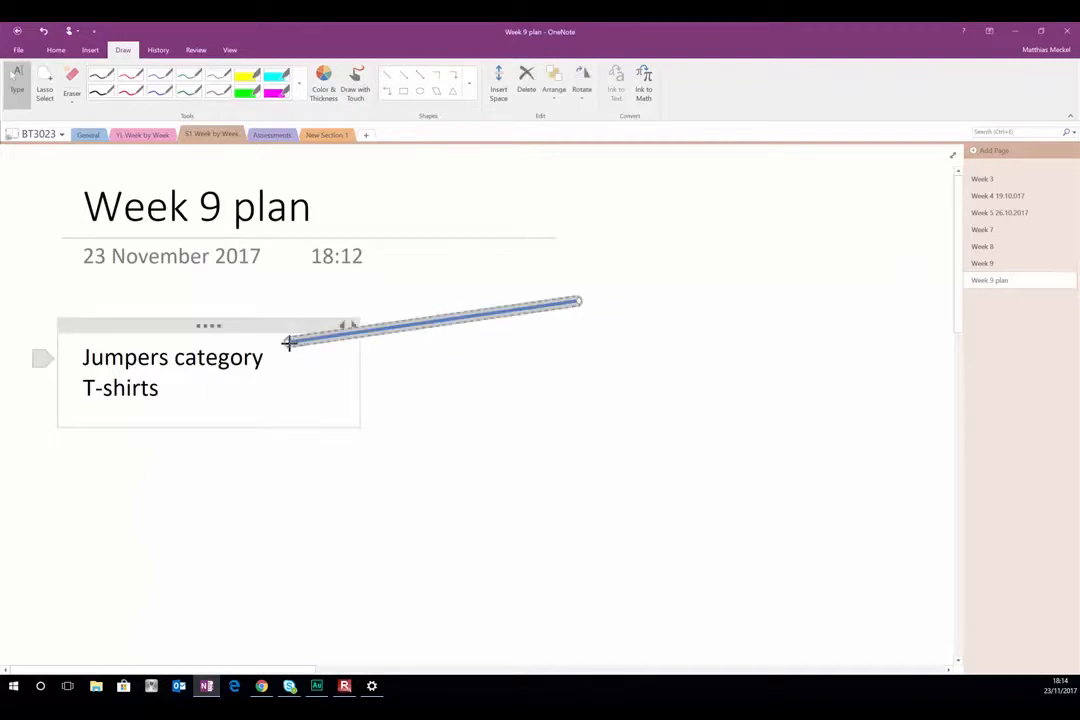
mouse_move(285, 343)
mouse_down()
mouse_move(281, 364)
mouse_move(271, 362)
mouse_up()
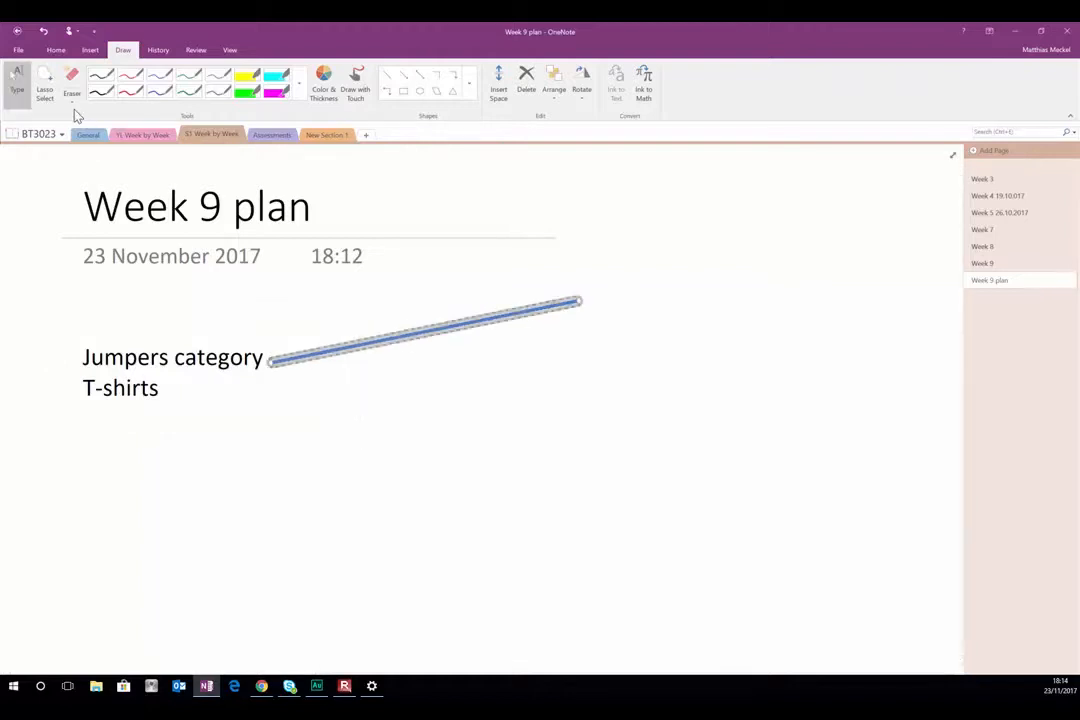
- Add a note at the line's far end listing Cashmere, Wool, Angora and Cotton on separate lines
click(588, 289)
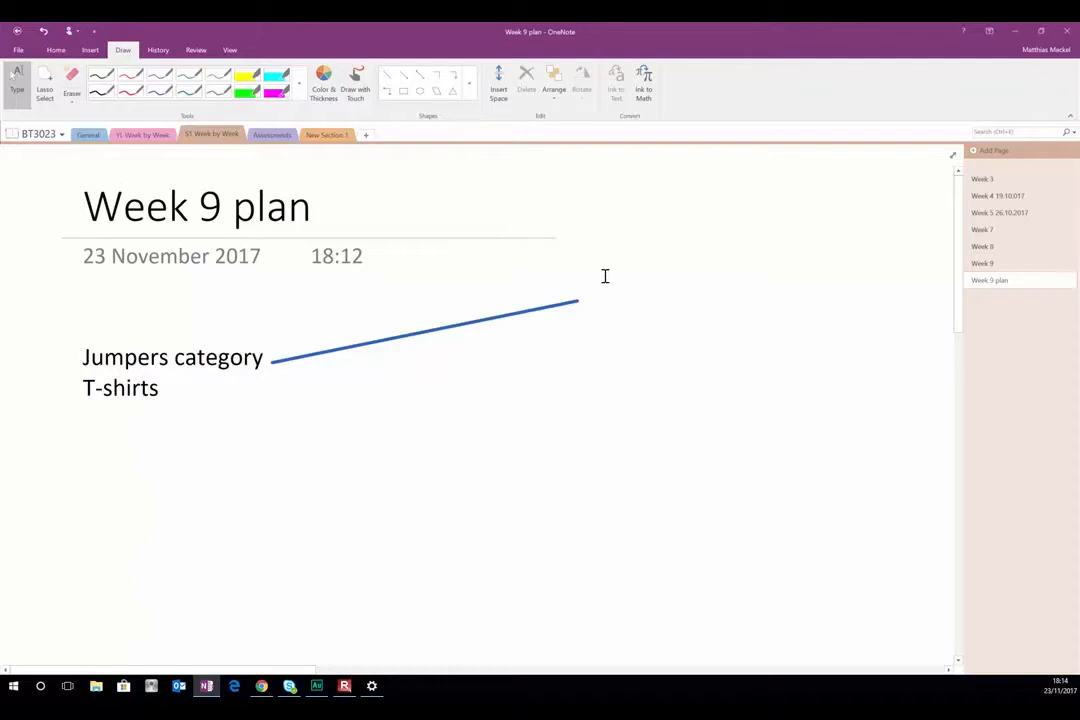
text(Cashmere)
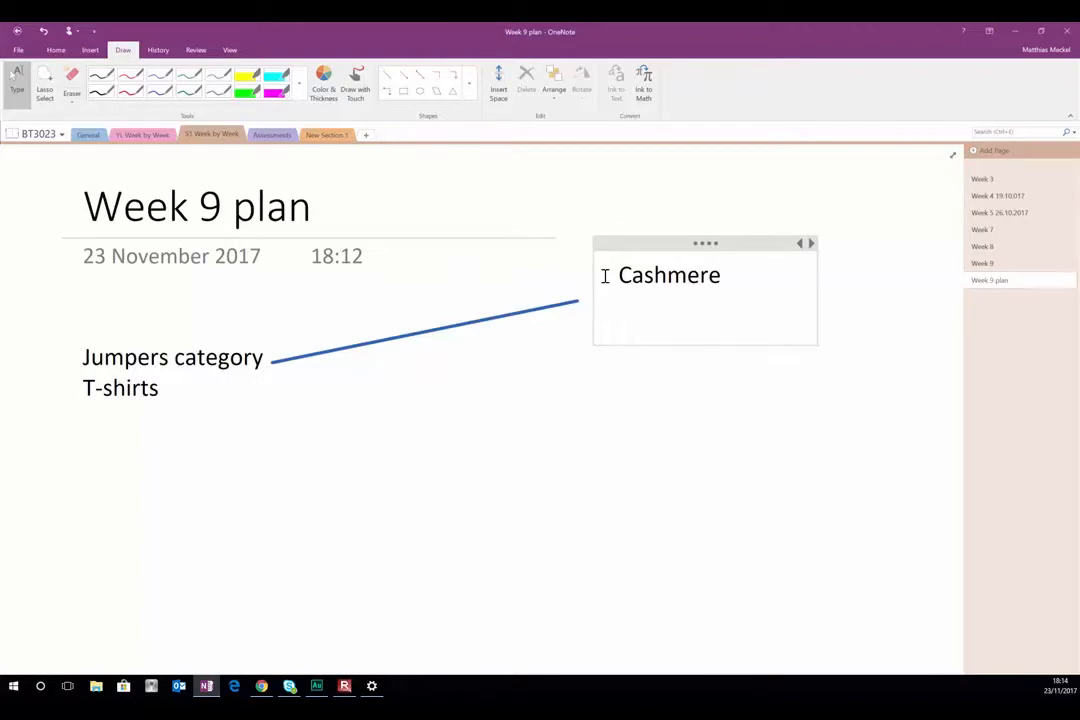
text(Wool)
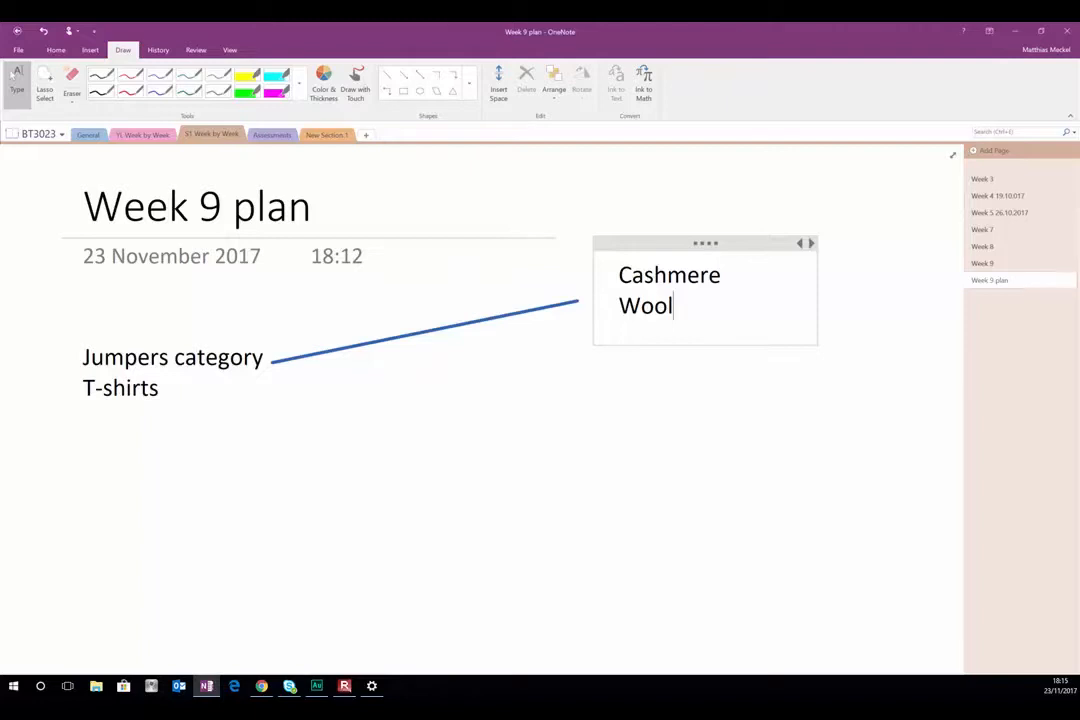
key(Return)
text(Angora)
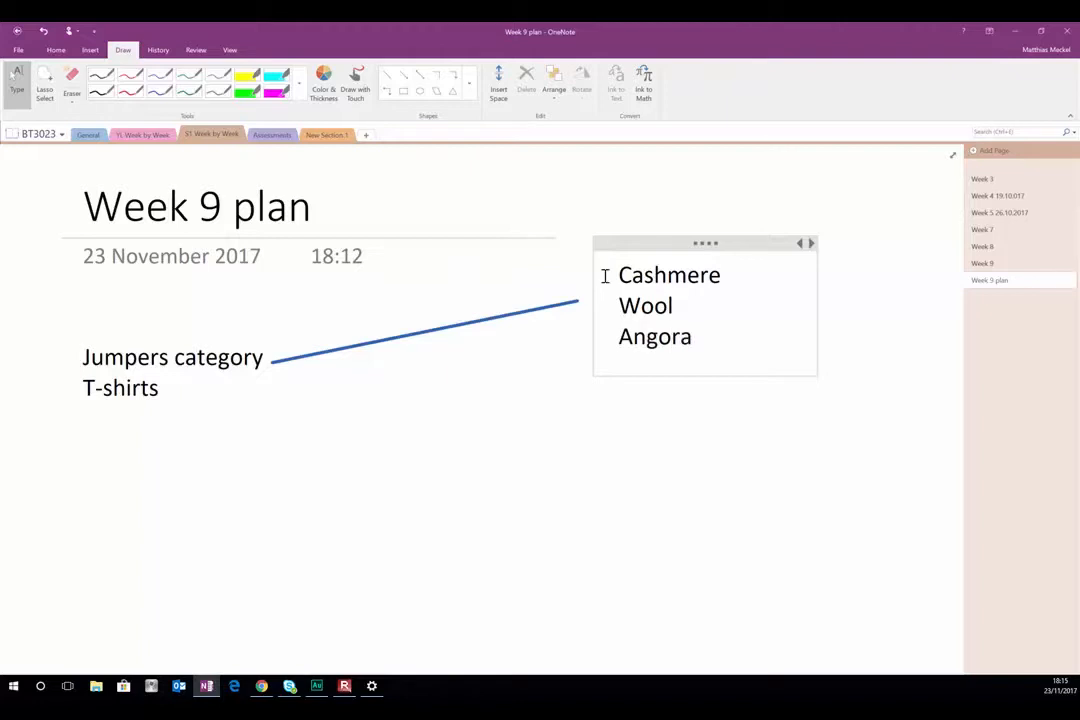
key(Return)
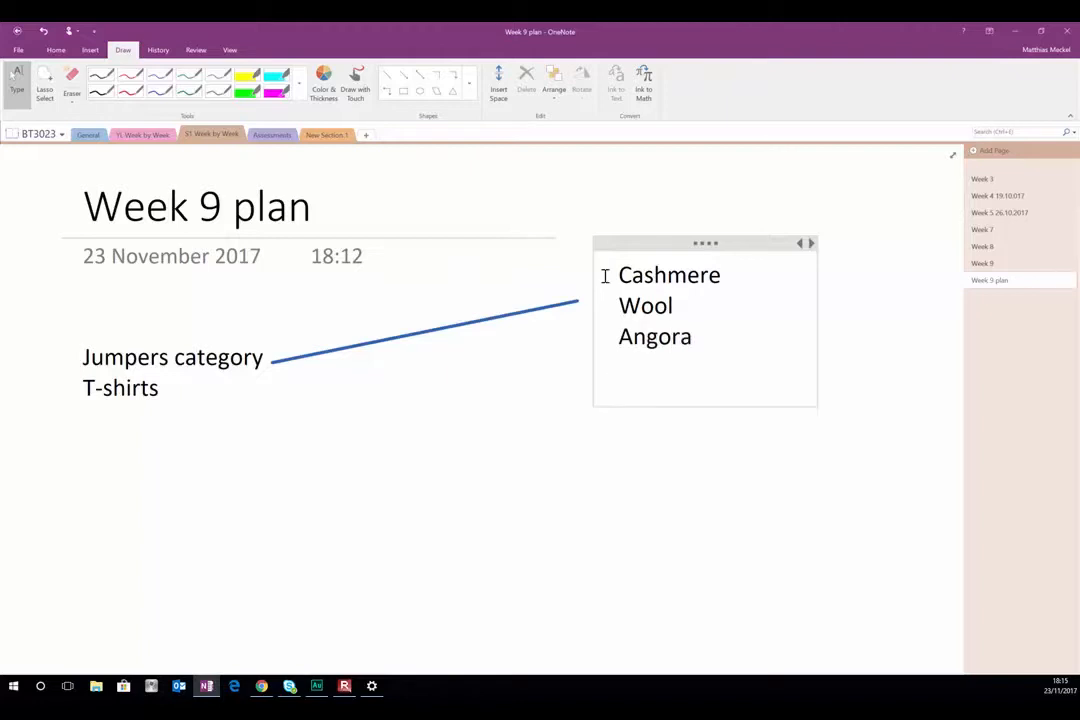
text(Cotton)
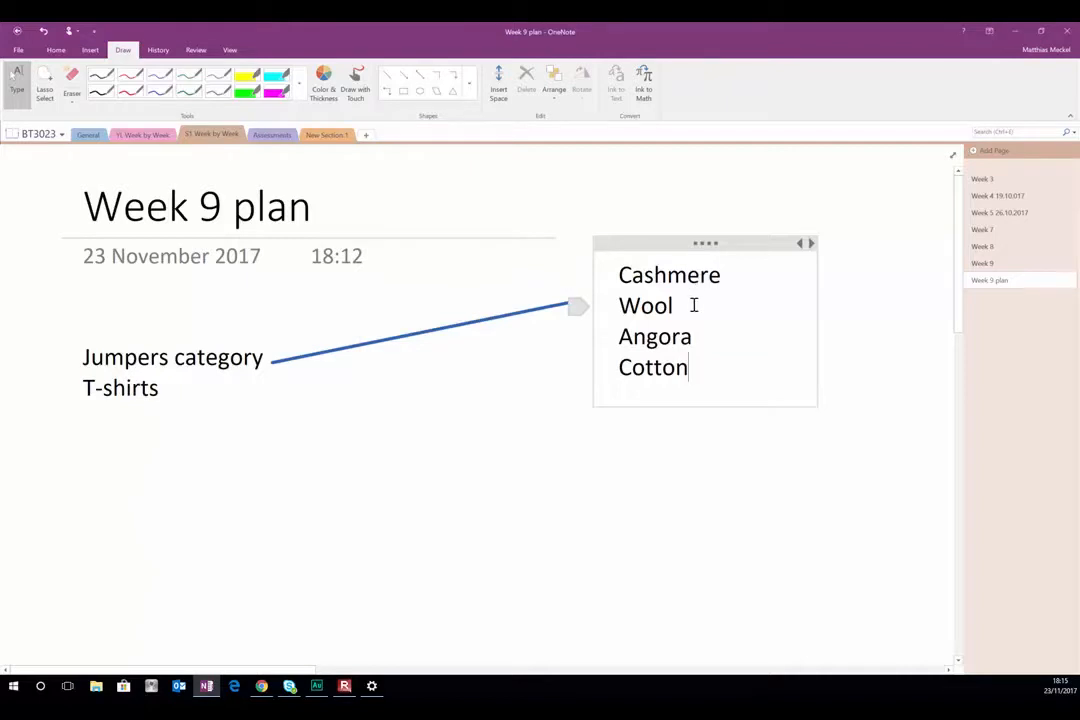
drag(683, 305, 618, 305)
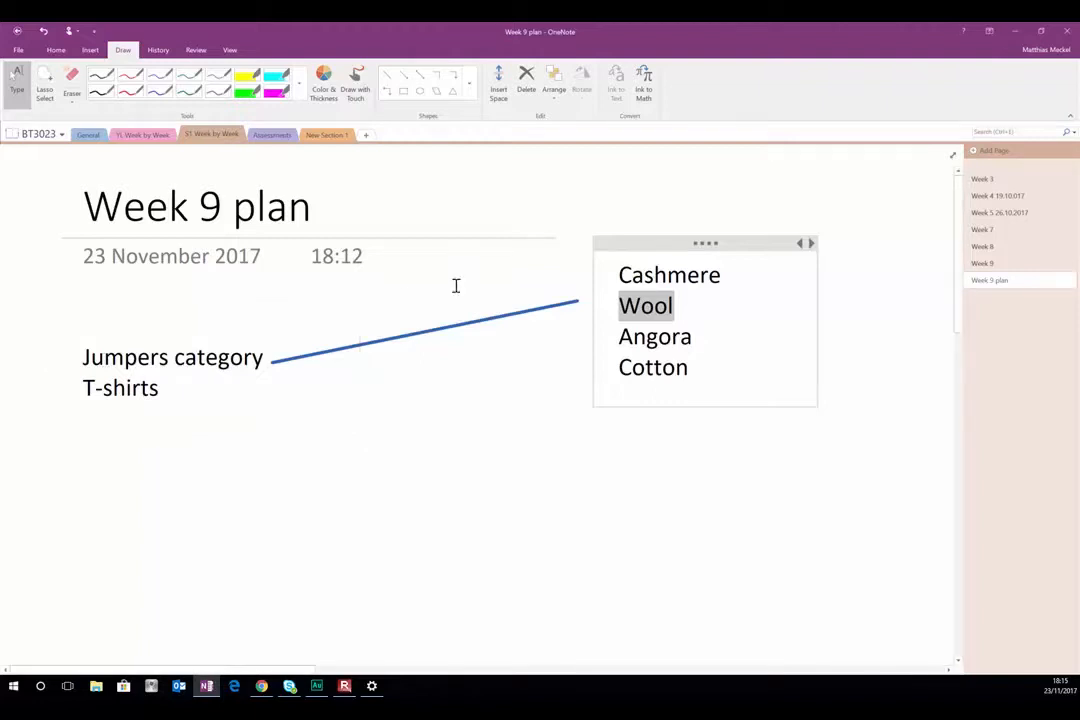
click(747, 299)
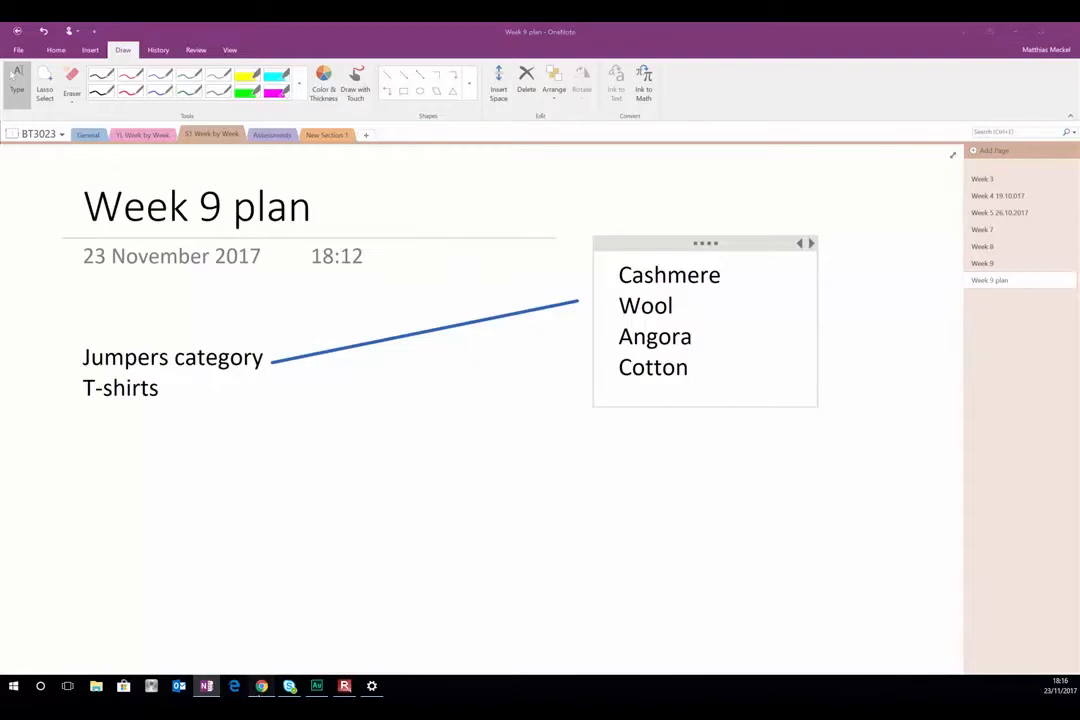
- Switch to Joomla in Chrome, title the new category "Jumpers" and save it, opening another blank category form
click(261, 686)
click(153, 169)
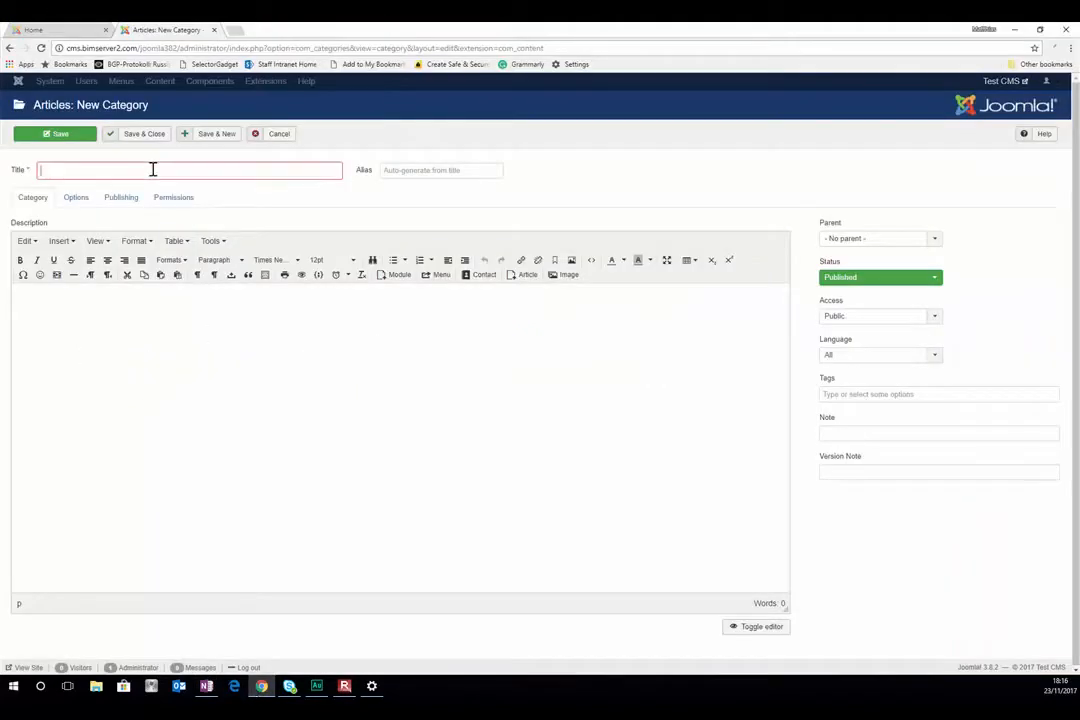
text(Jumpers)
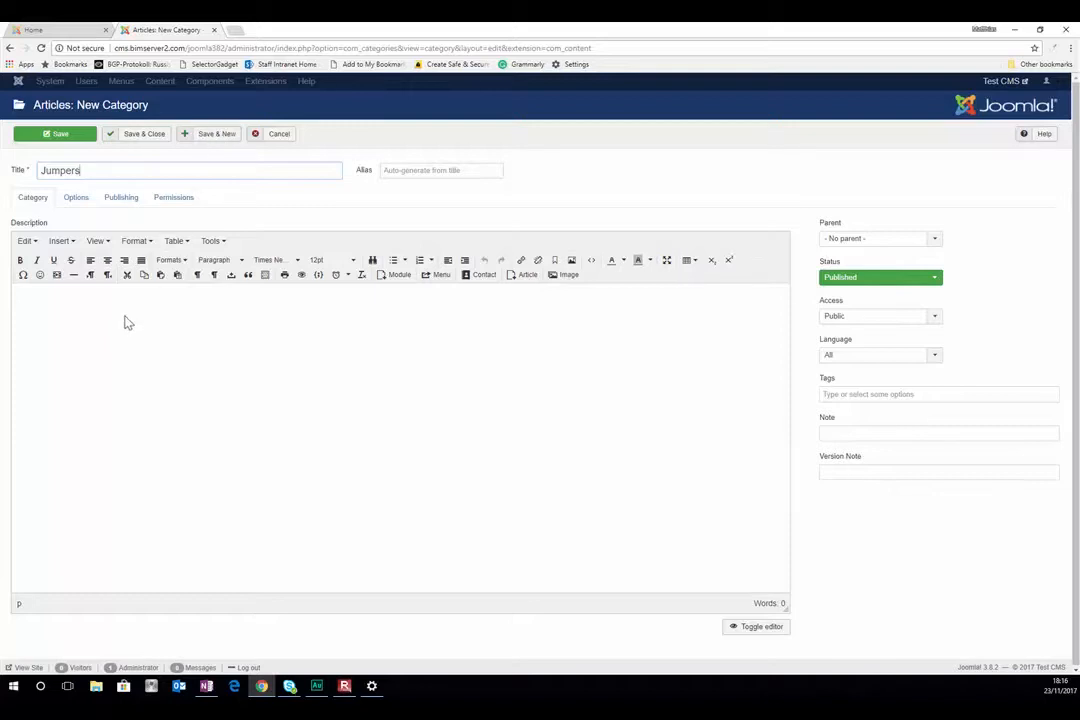
click(225, 135)
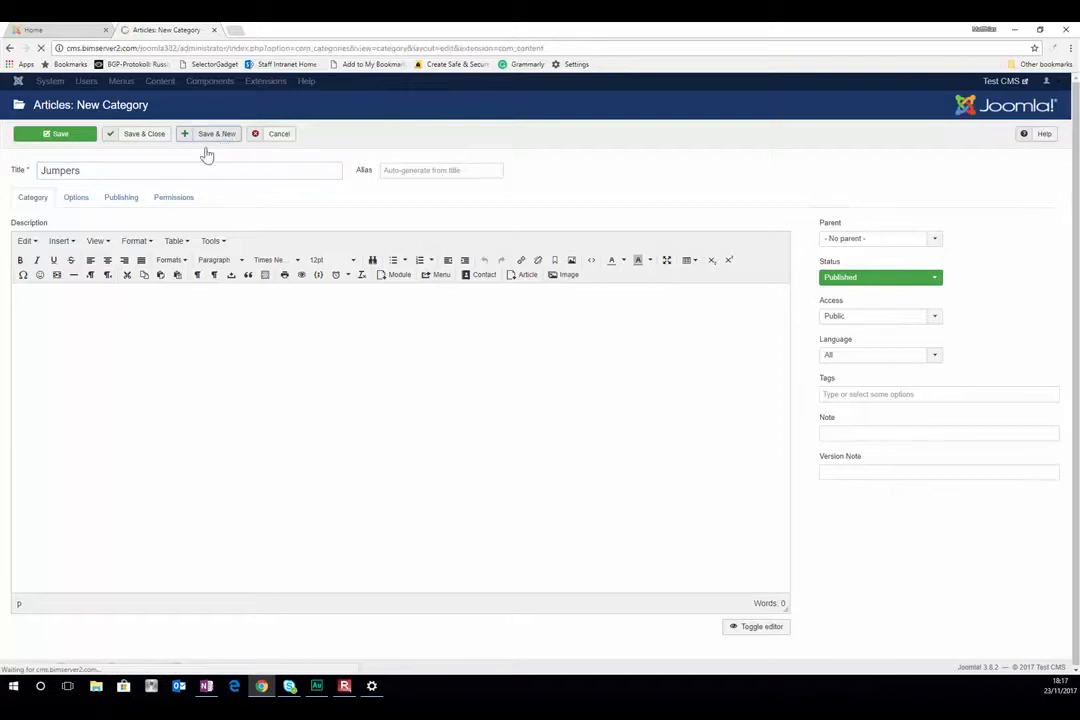
- Title the second category "T-Shirts", save it and return to the category list
click(161, 210)
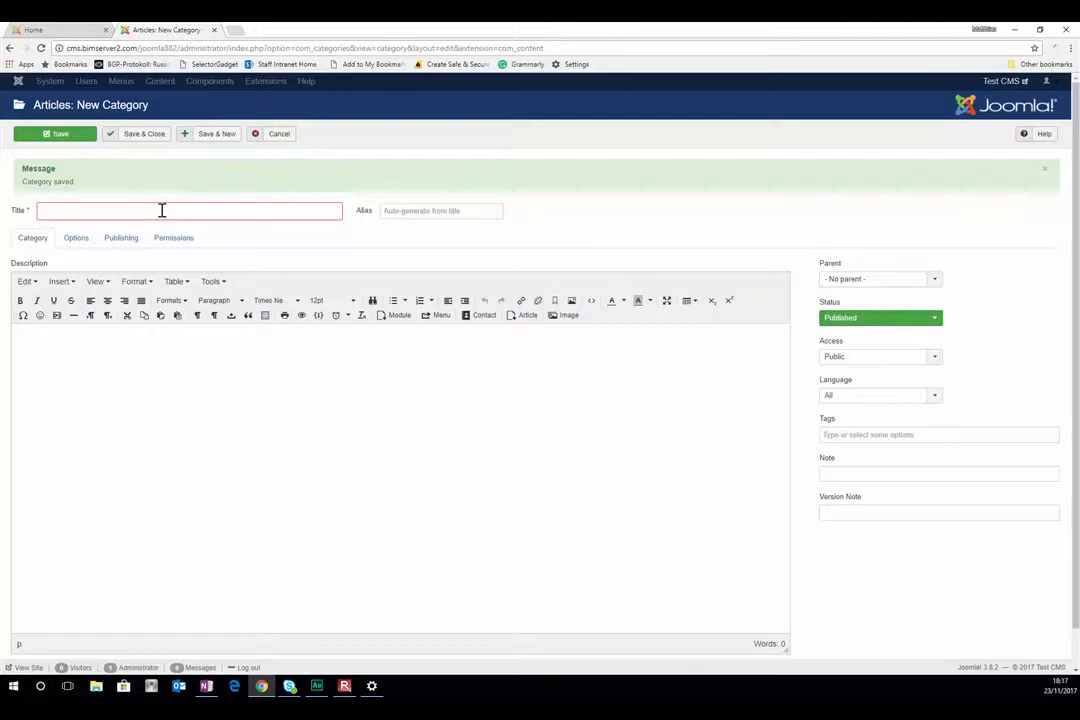
text(T-Shirts)
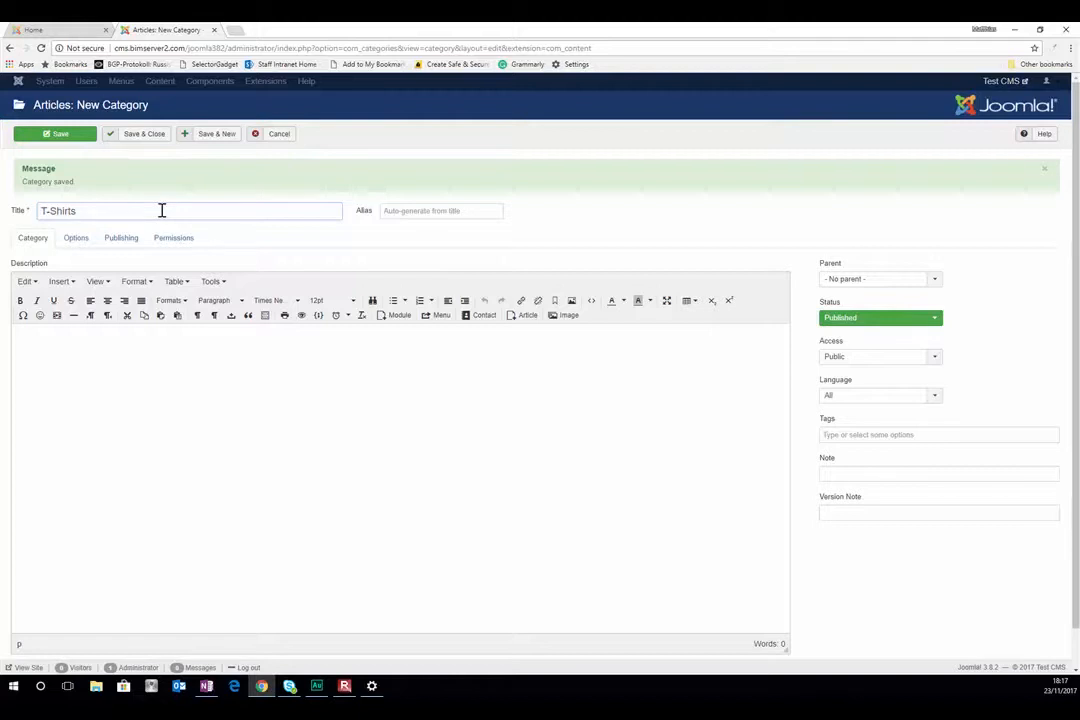
click(143, 134)
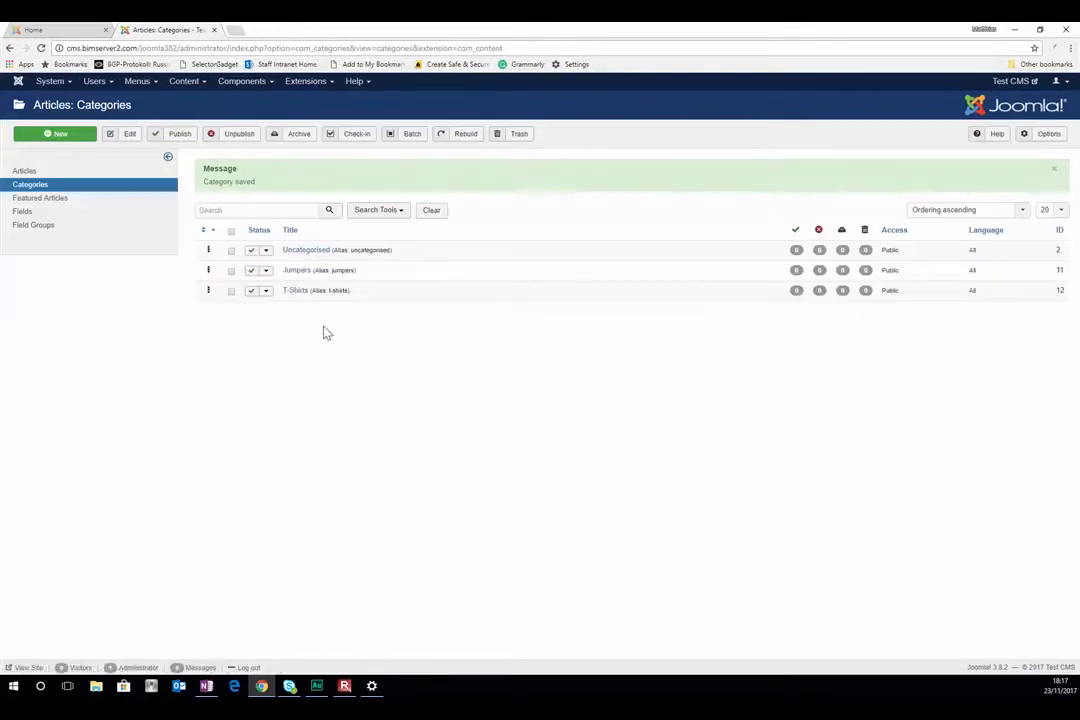
- Open a new article form, title the article "Christmas Cashmere Jumper" and begin its body text
click(186, 82)
mouse_move(191, 103)
click(293, 101)
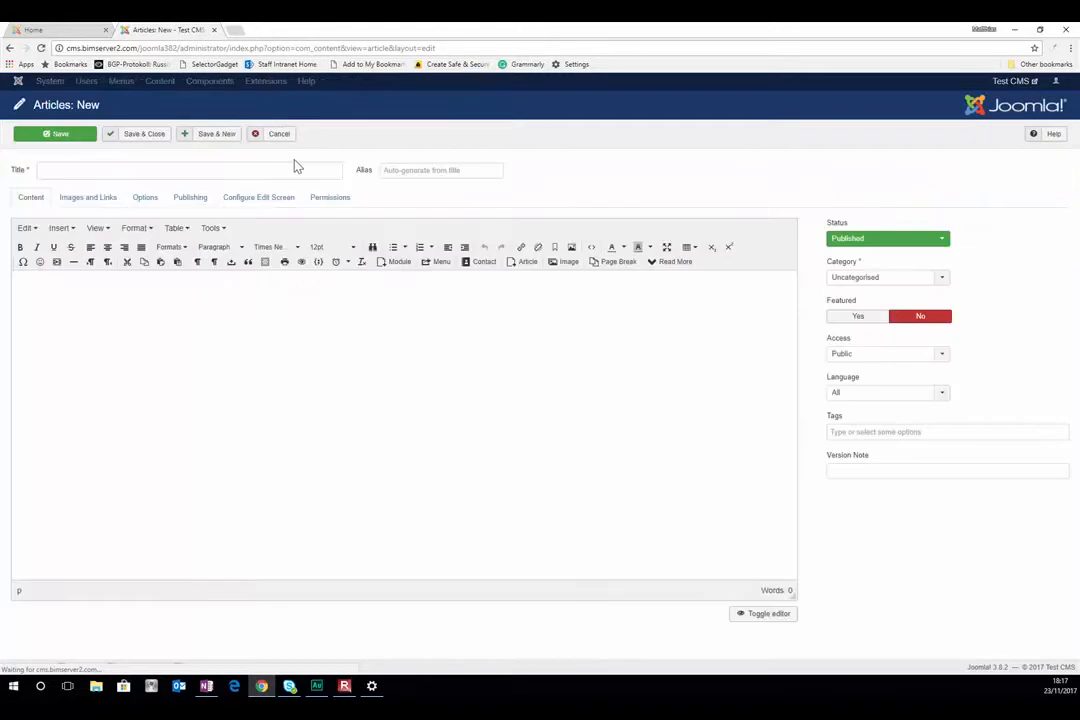
click(282, 168)
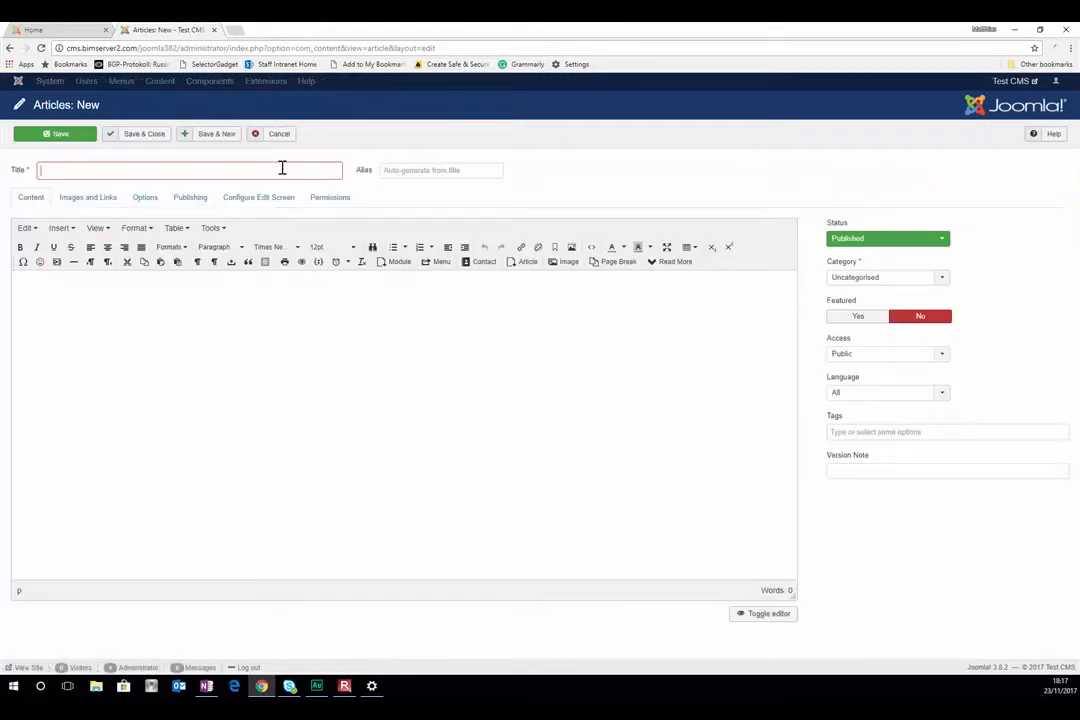
text(Christmas Cash)
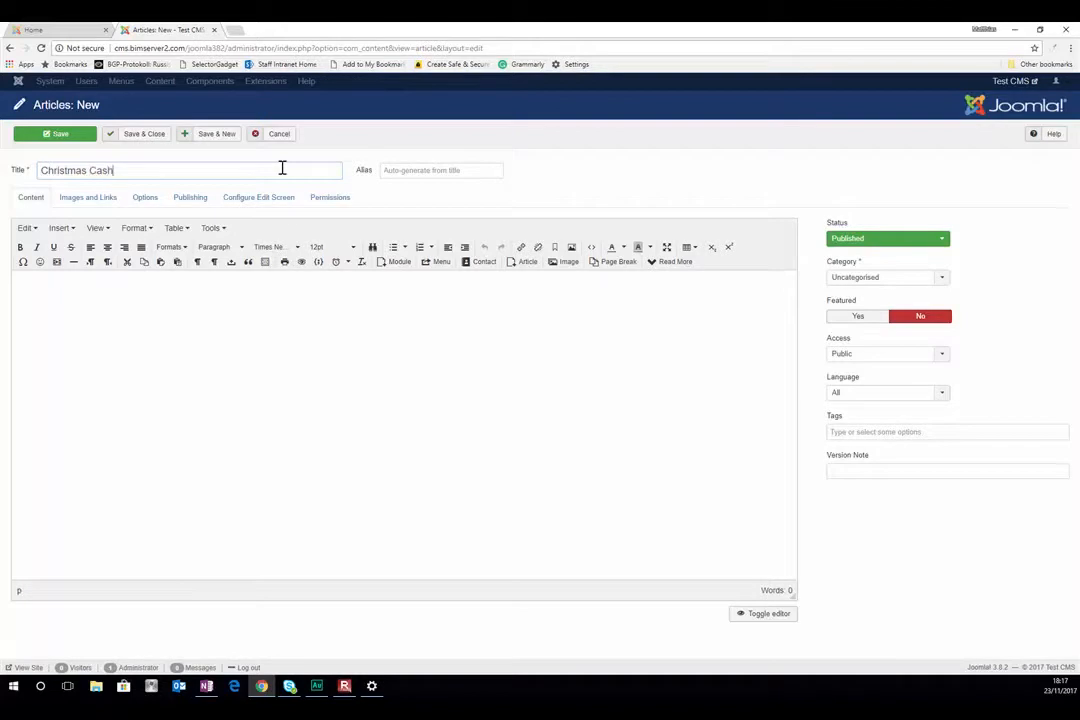
text(mere Jumper)
click(249, 335)
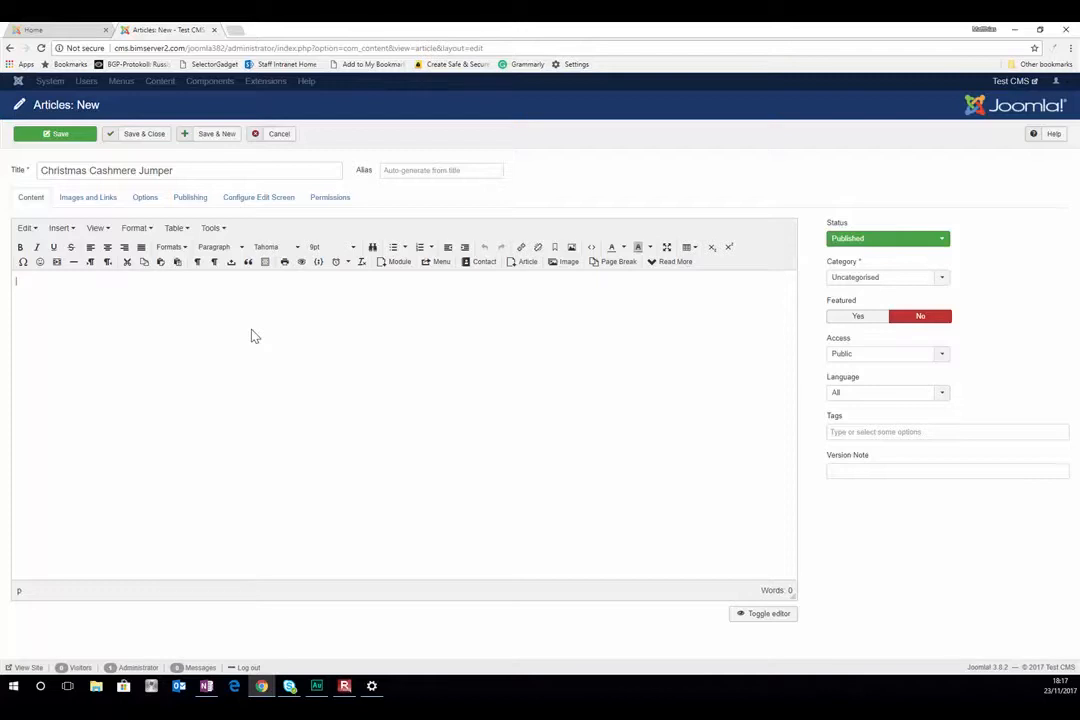
text(Our)
- Look up cashmere on the English Wikipedia in a new browser tab and open the "Cashmere wool" article
click(234, 30)
text(en.w)
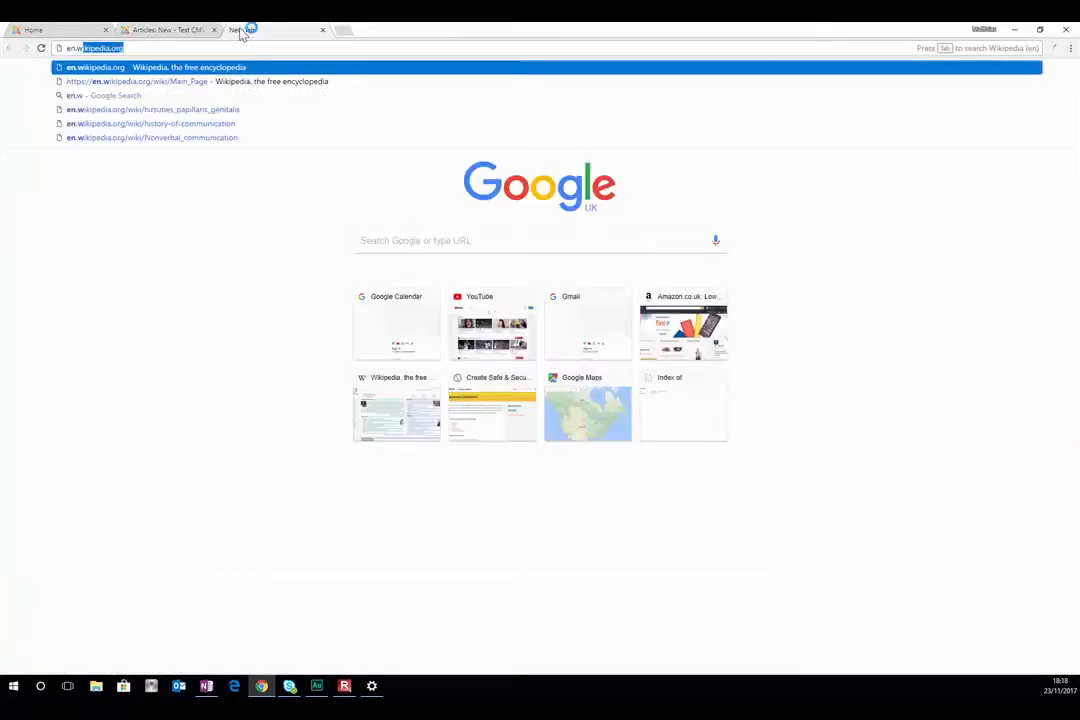
key(Return)
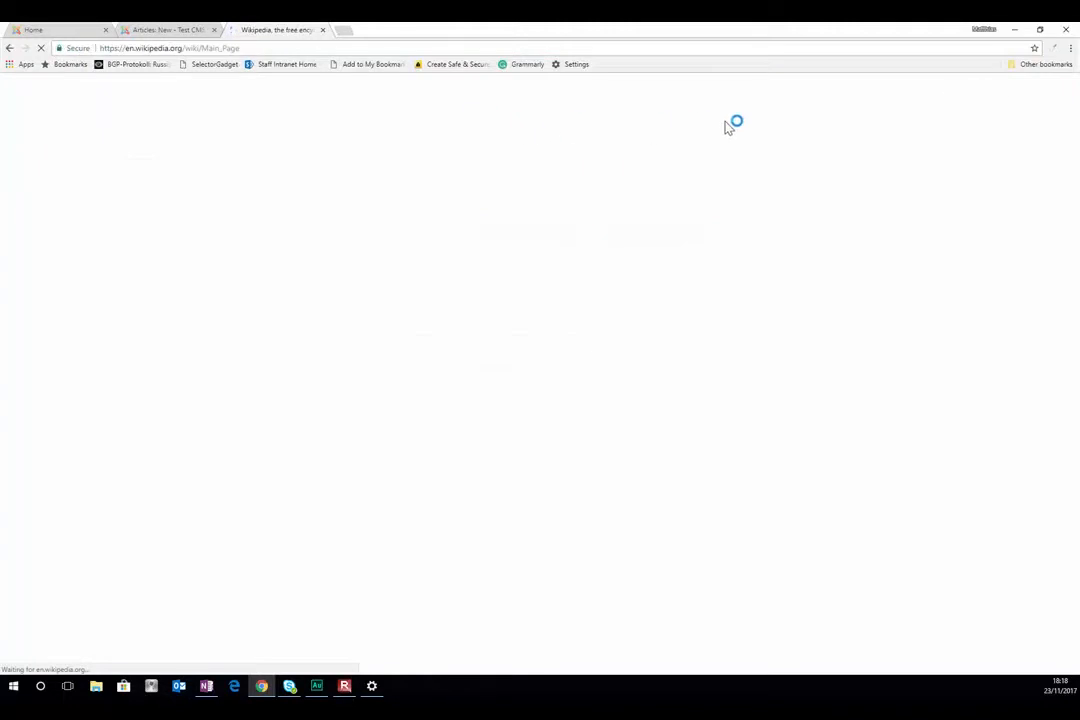
click(911, 110)
text(dashmere)
key(Return)
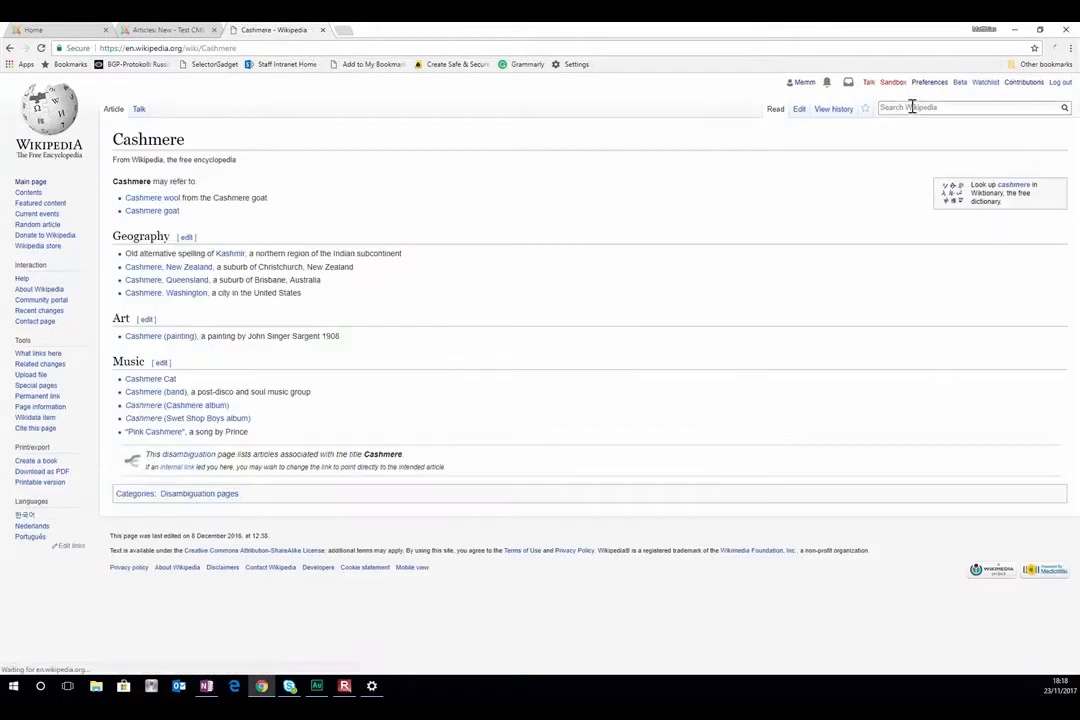
click(140, 198)
- Back in the Joomla article, write "Only the finest Cashmere goats have been chosen to provide the wool for our Deluxe 2017 Christmas Jumper."
click(183, 30)
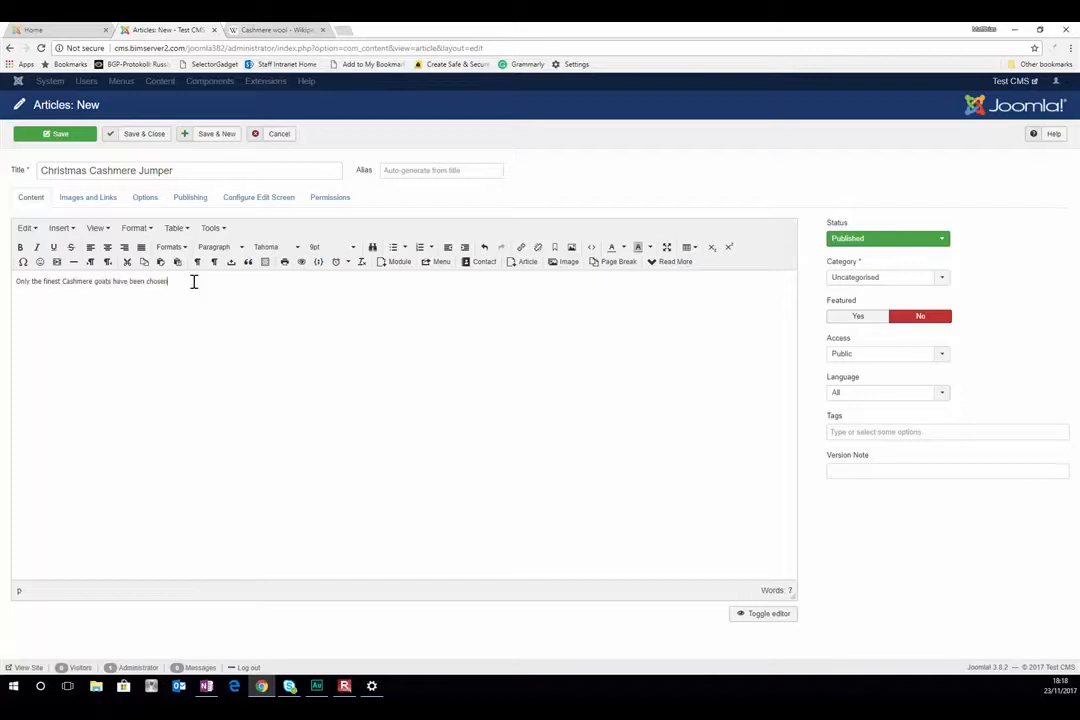
text(pr)
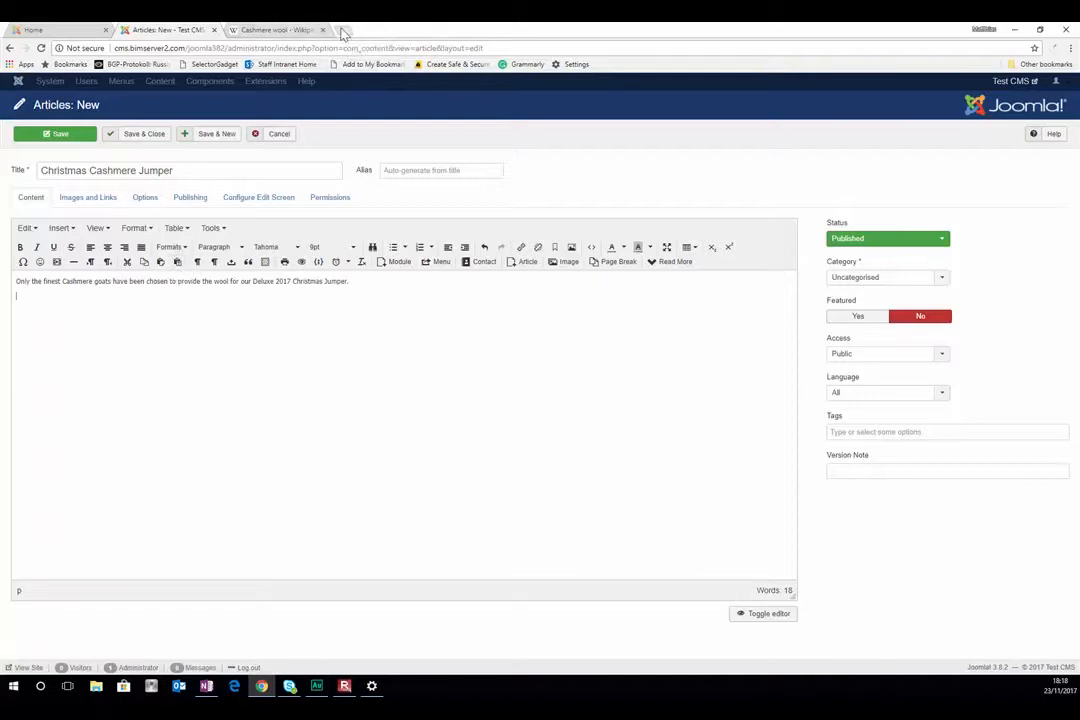
- Search the web for "wikimedia" in a new browser tab and open the Wikimedia Commons site
click(342, 31)
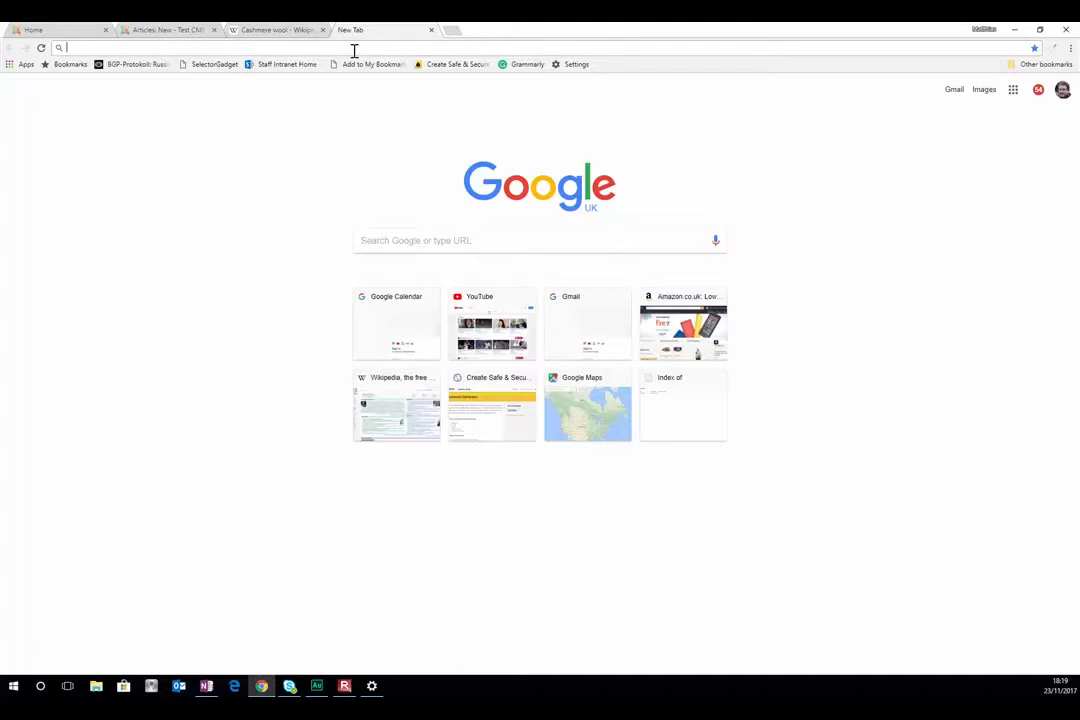
text(w)
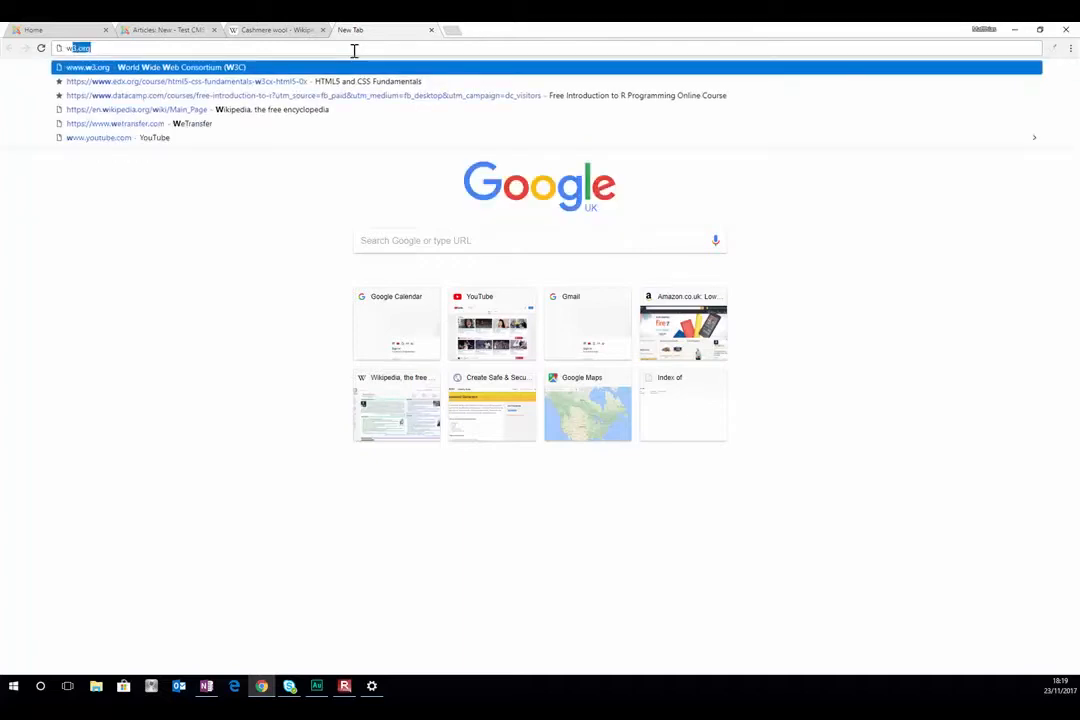
text(ikimed)
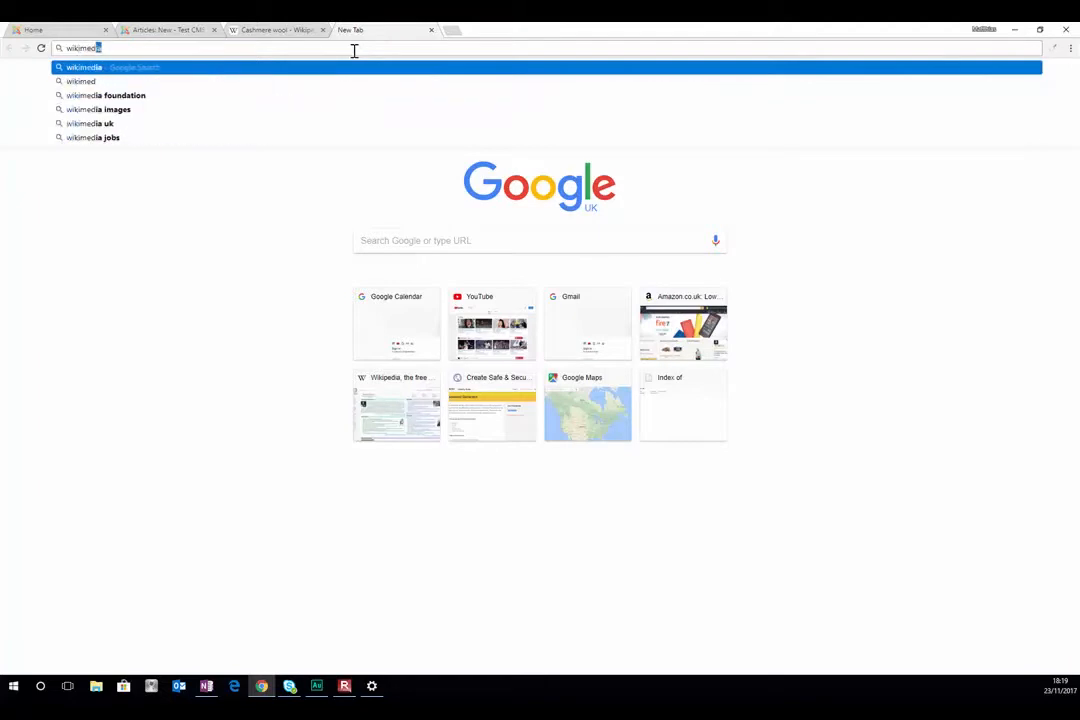
text(ia)
key(Return)
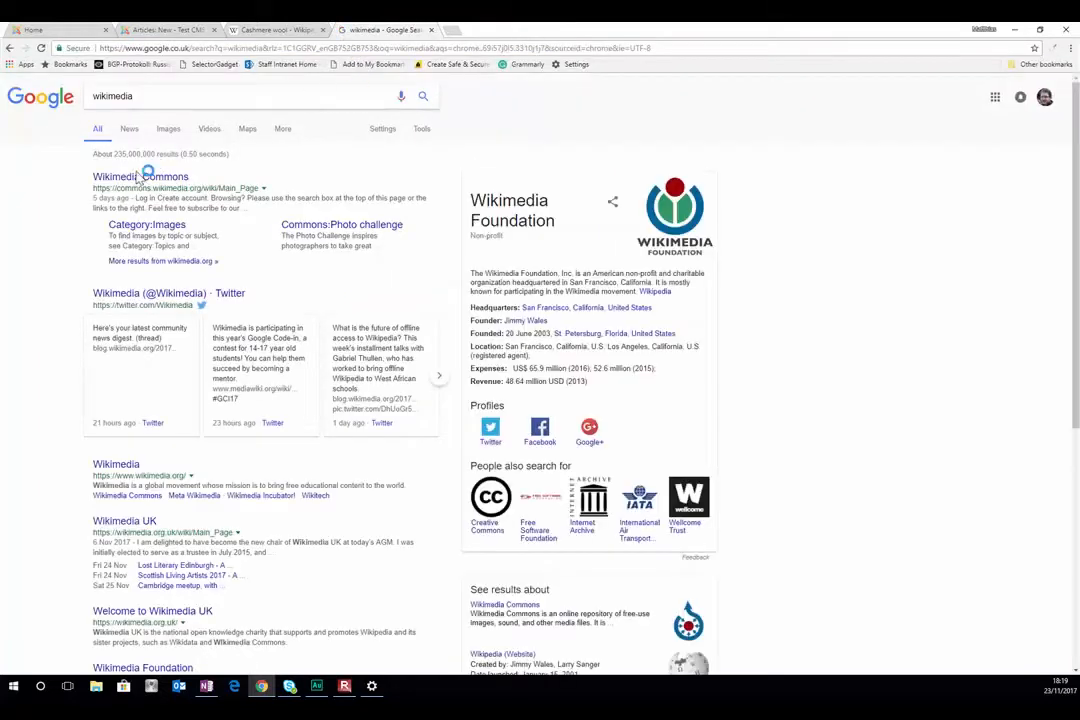
click(145, 176)
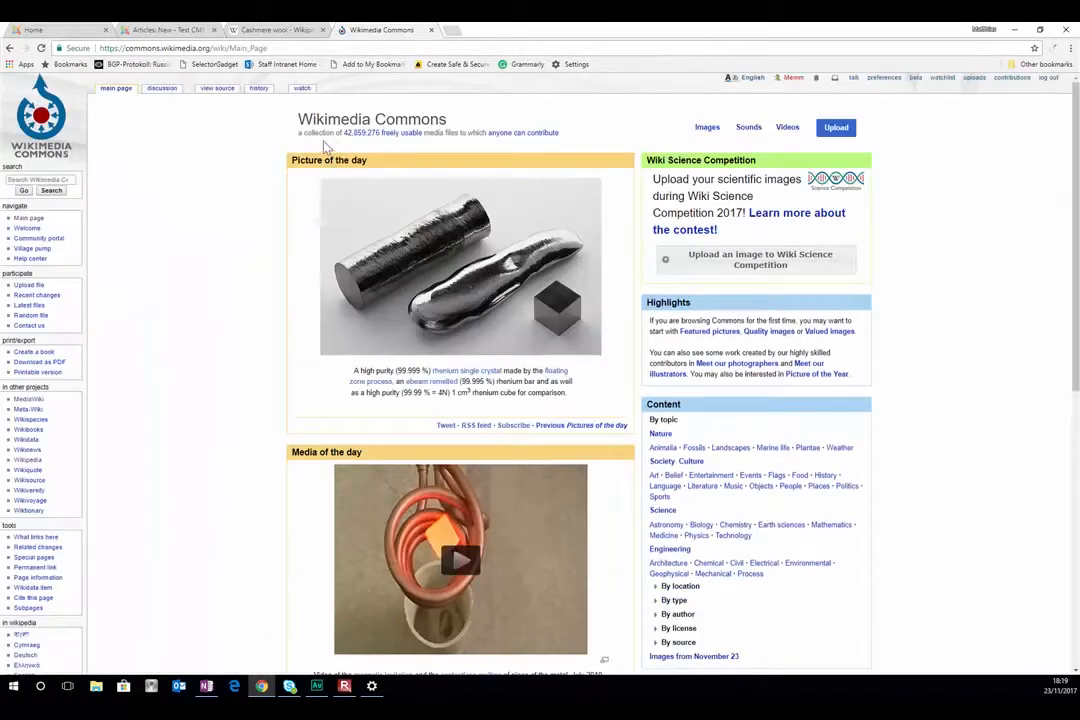
- Search Wikimedia Commons for "cashmere jumper"
click(29, 180)
text(ca)
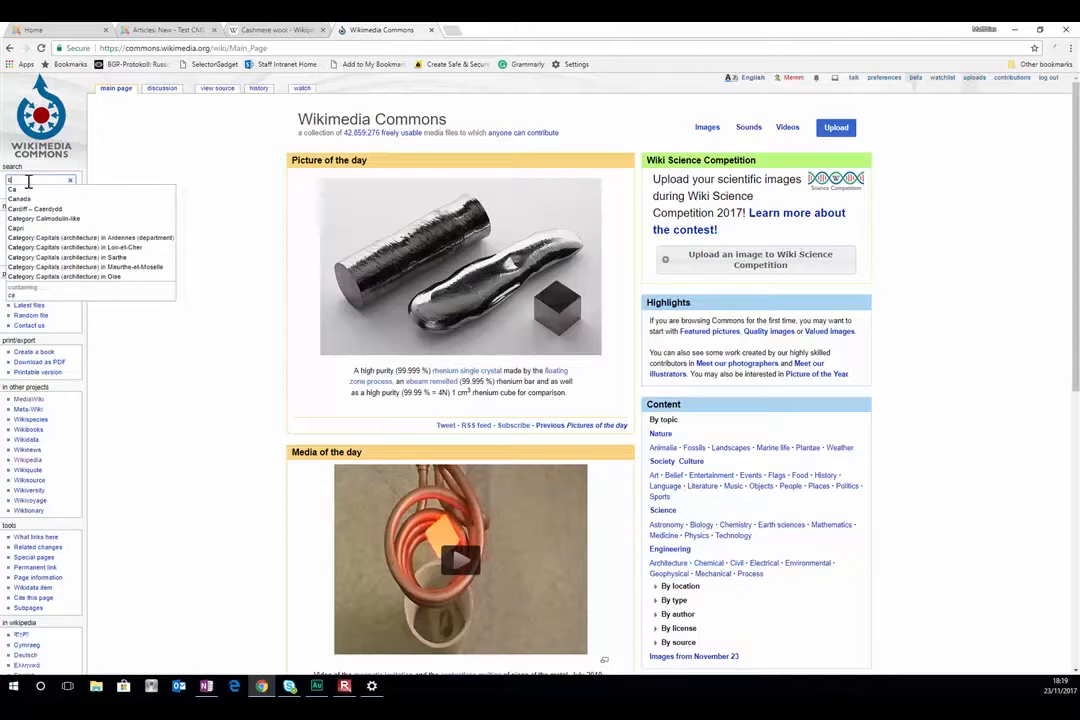
key(BackSpace)
key(BackSpace)
text(cashmere jumper)
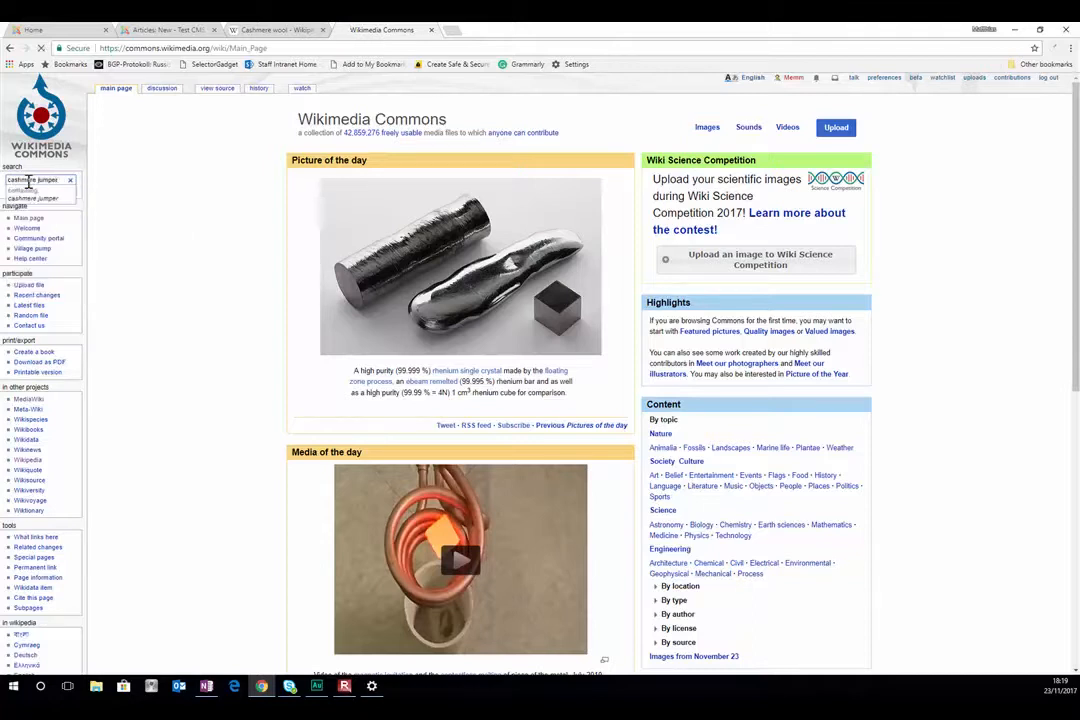
key(Return)
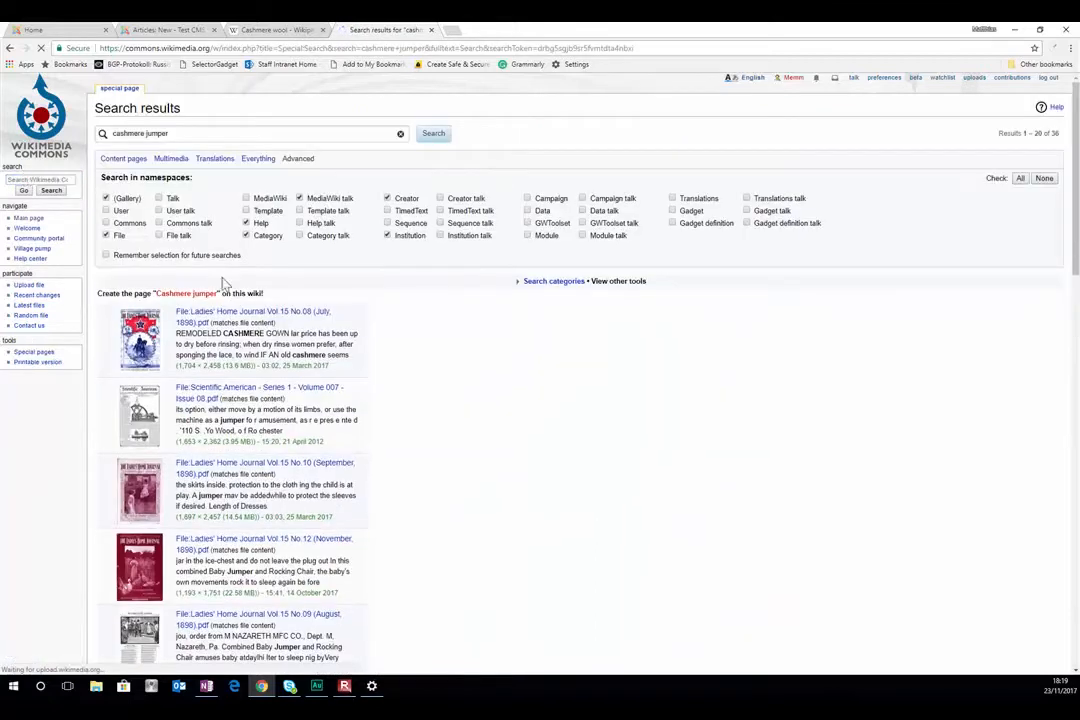
- Search Commons for "jumper", then from the "Cardigan (sweater)" gallery open the photo of the man wearing a Coogi cardigan
click(22, 179)
text(jumper)
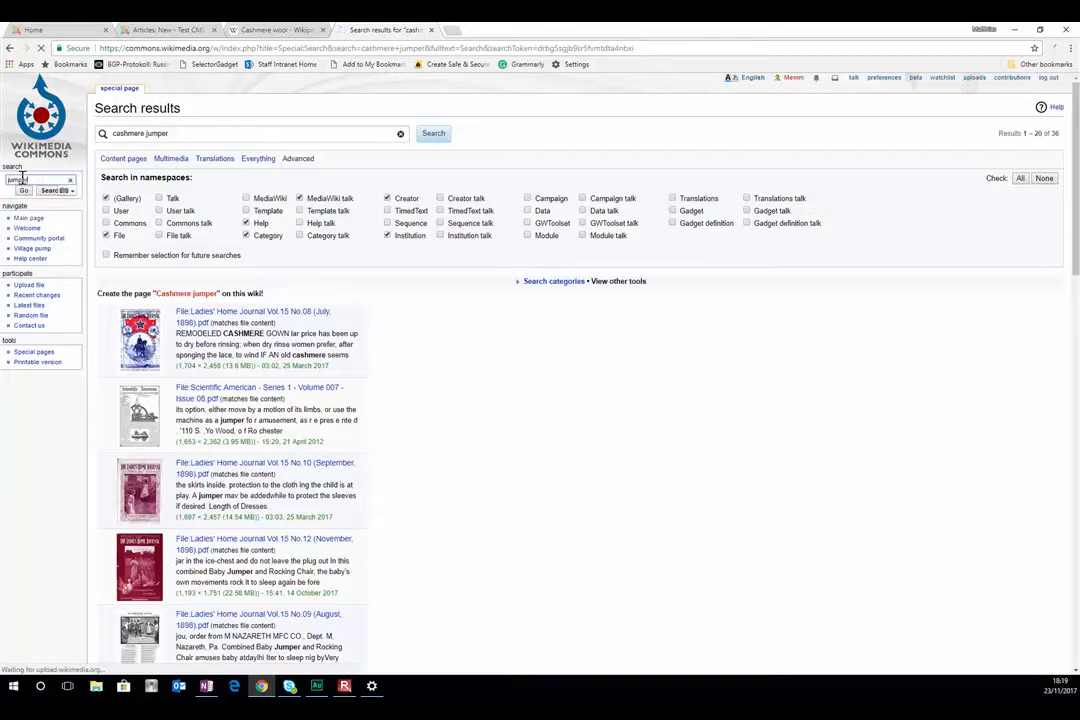
key(Return)
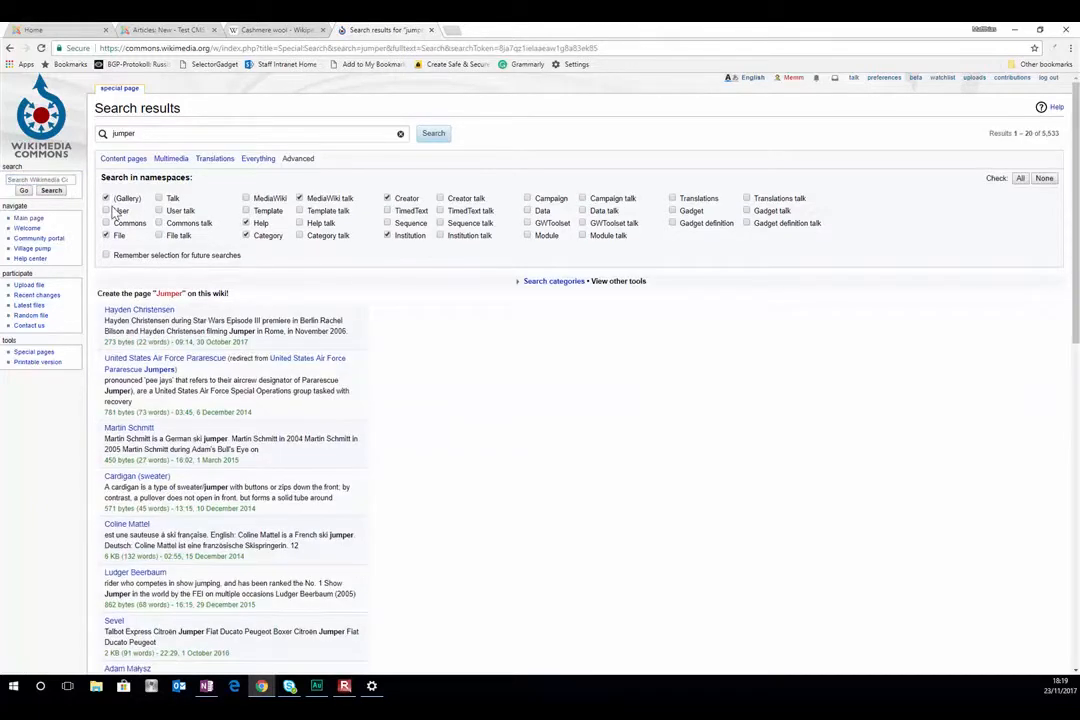
click(152, 479)
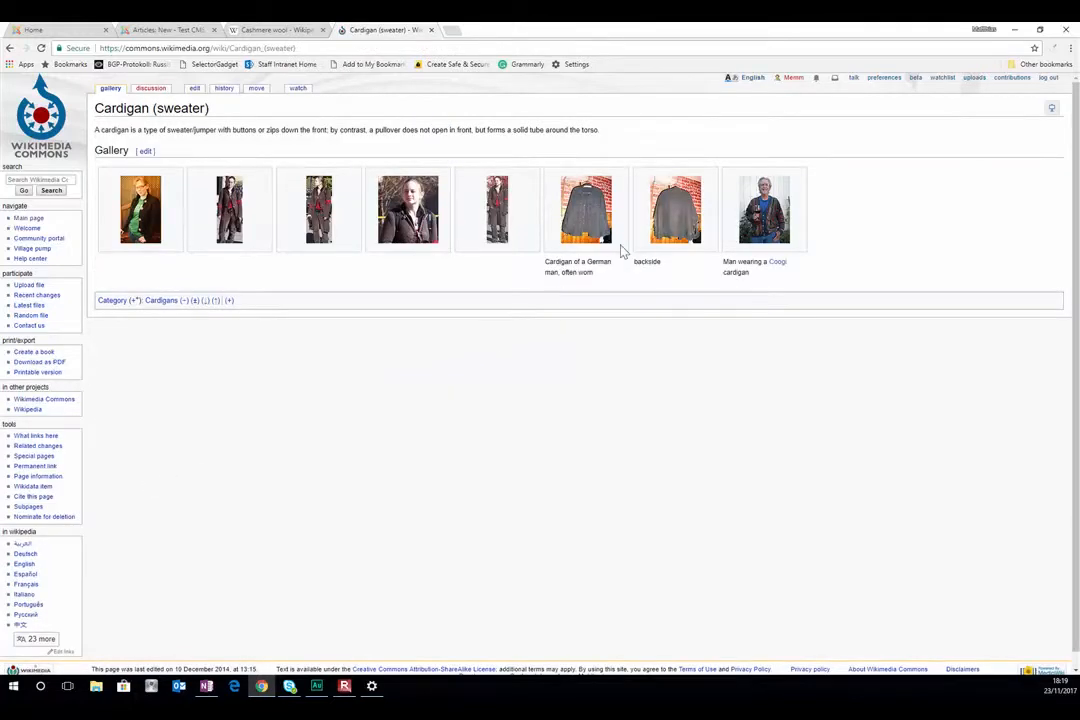
click(766, 225)
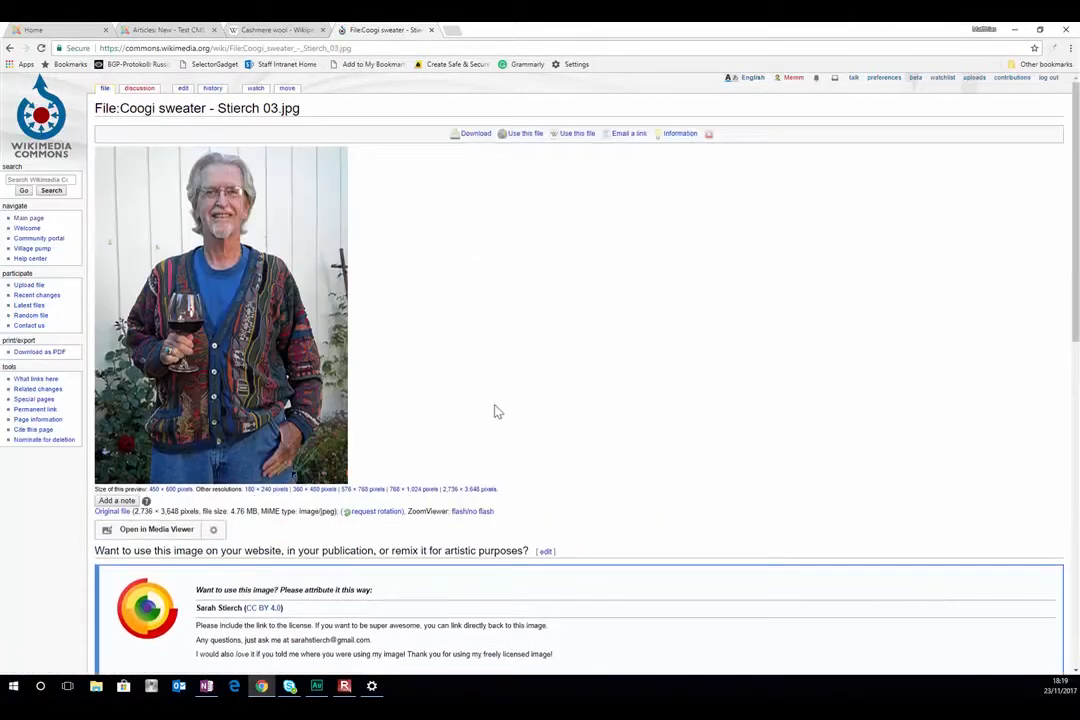
- Examine the Coogi cardigan photo's reuse conditions and highlight its attribution and licence line
scroll(490, 417, down, 3)
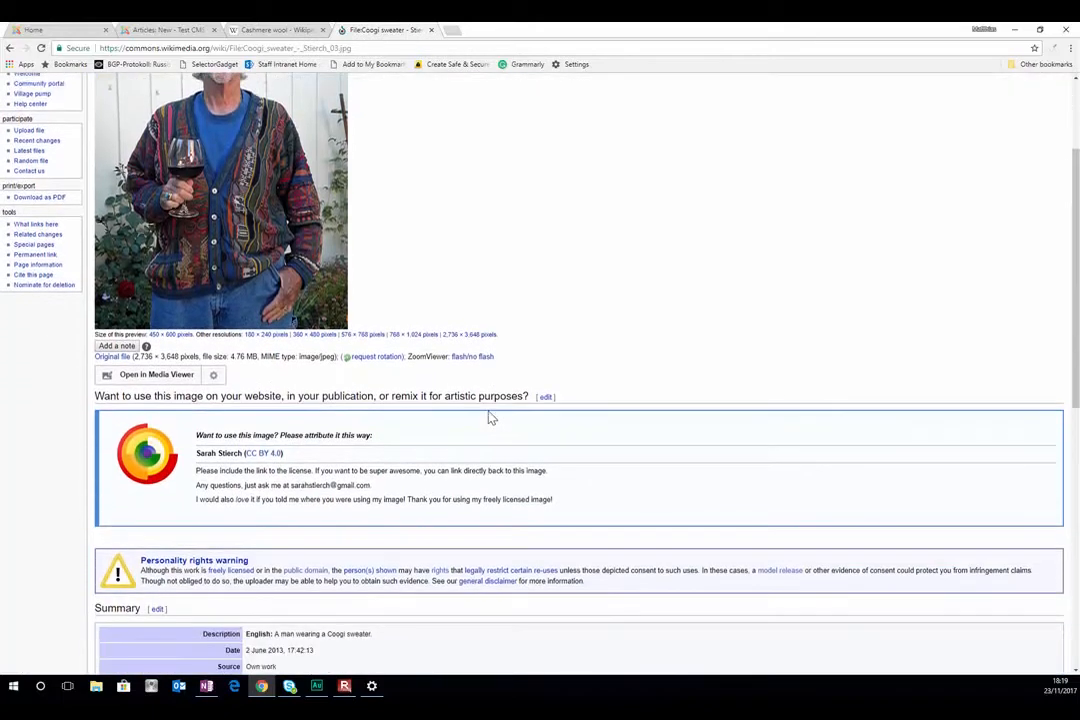
scroll(490, 417, up, 2)
scroll(490, 417, down, 2)
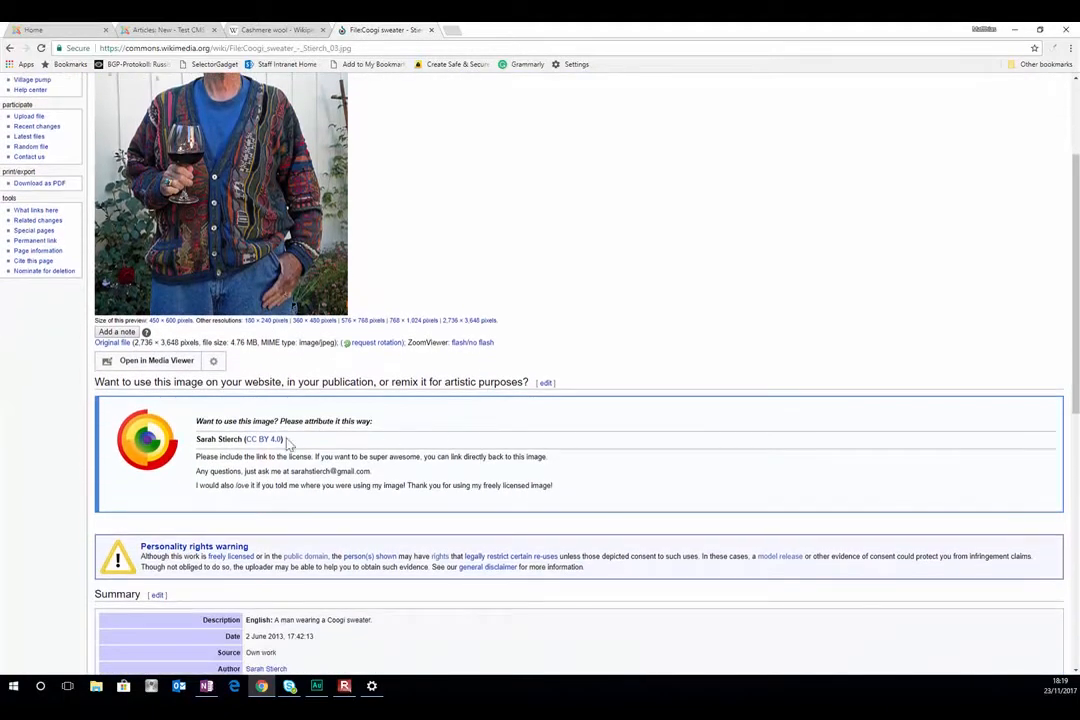
drag(198, 439, 290, 441)
scroll(306, 448, up, 3)
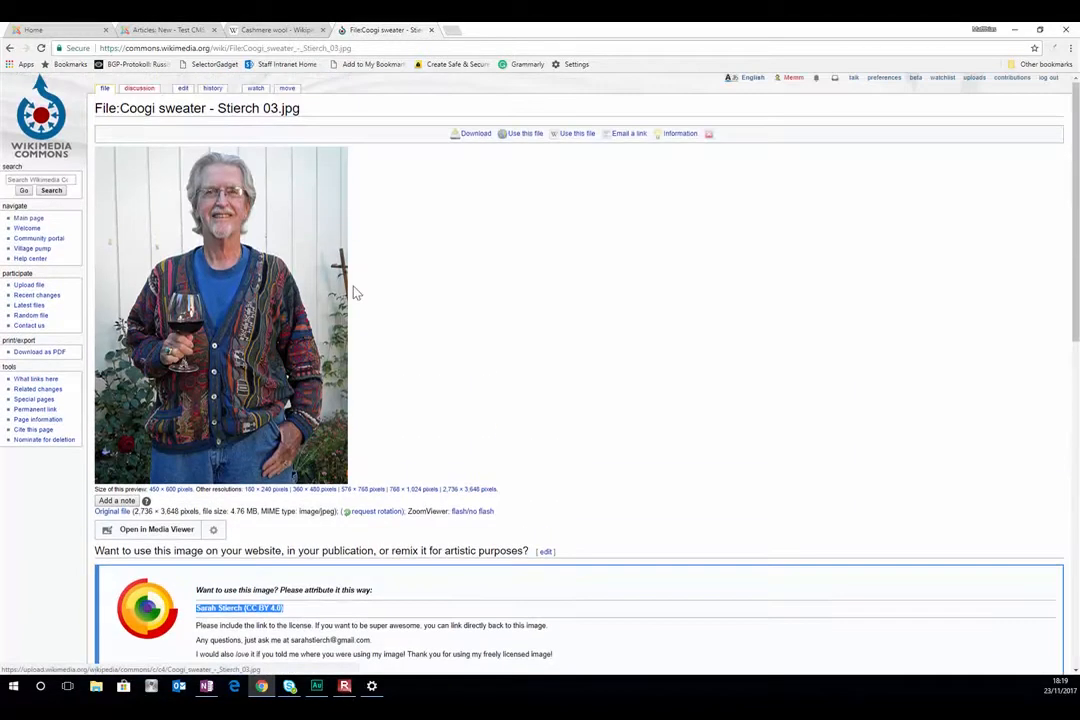
- Save the Coogi cardigan photo as a JPEG image in the Pictures folder under its suggested file name
right_click(278, 321)
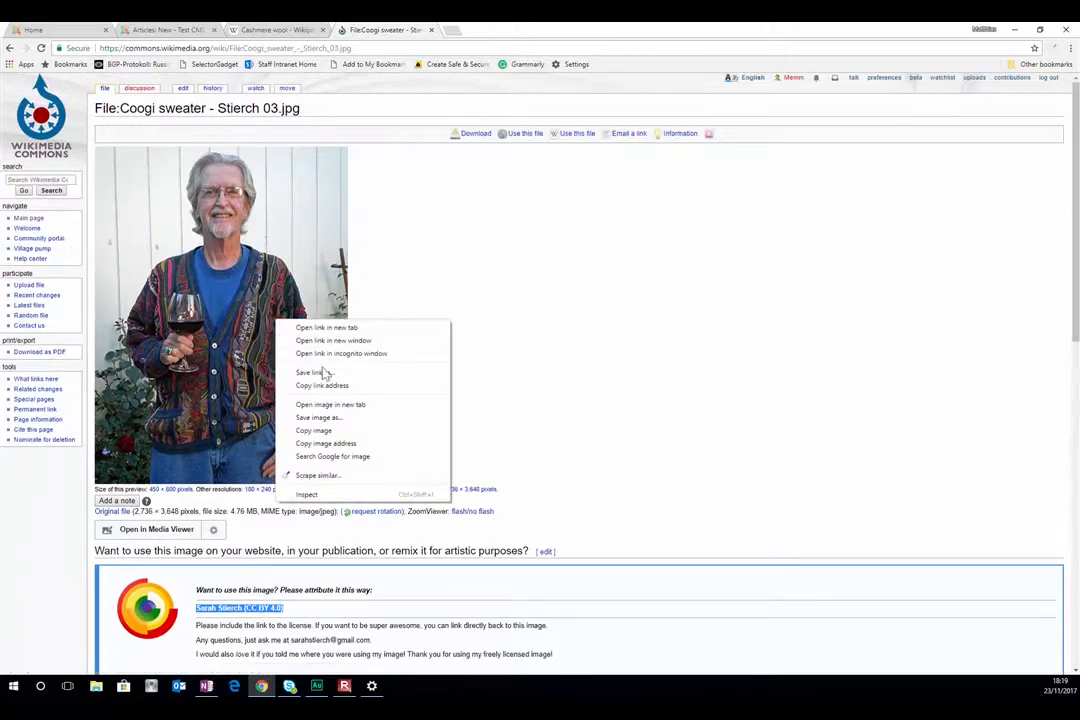
click(340, 430)
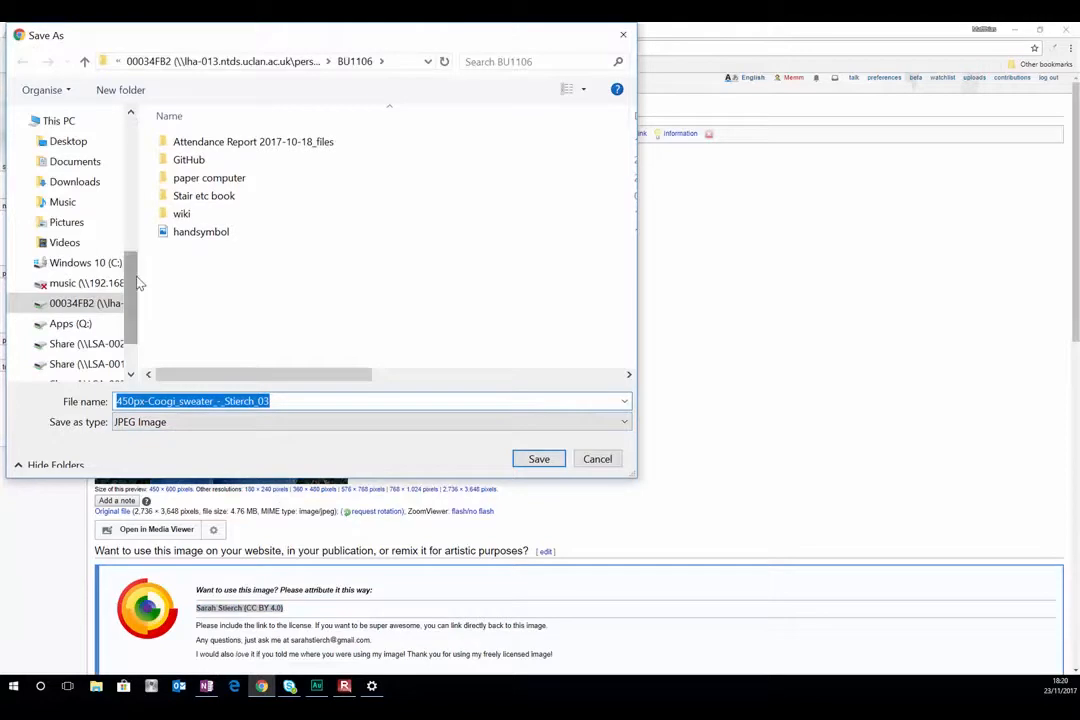
click(46, 230)
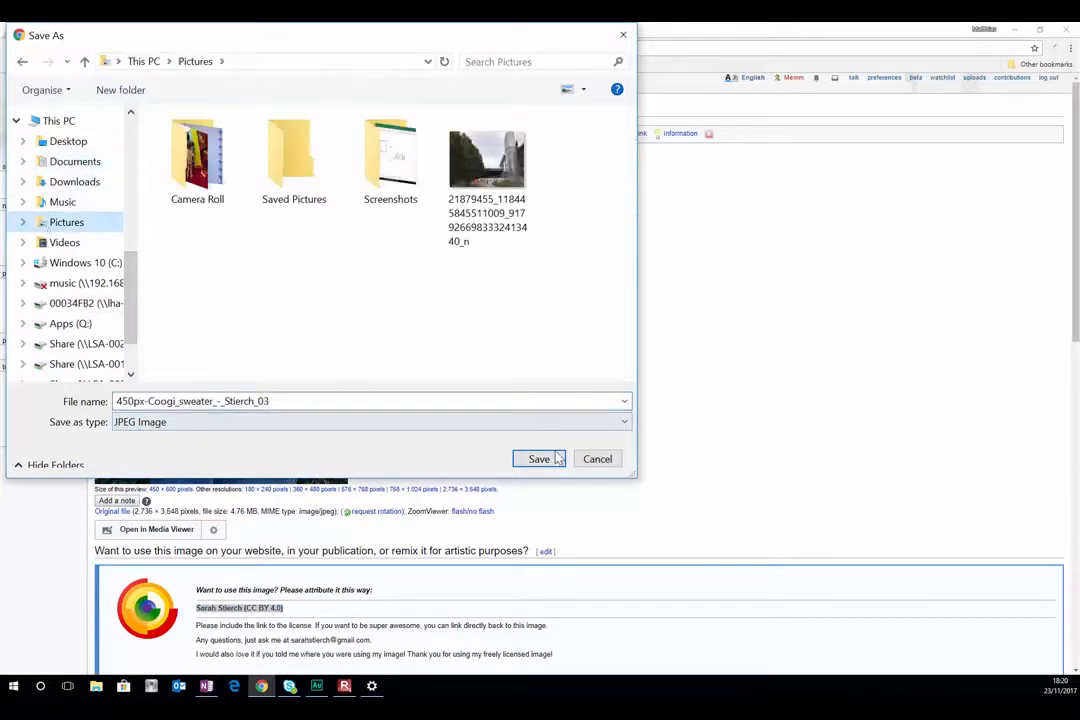
click(558, 456)
- Copy the photo's attribution line with the photographer's name and the CC BY 4.0 licence
scroll(552, 462, down, 2)
scroll(553, 470, down, 1)
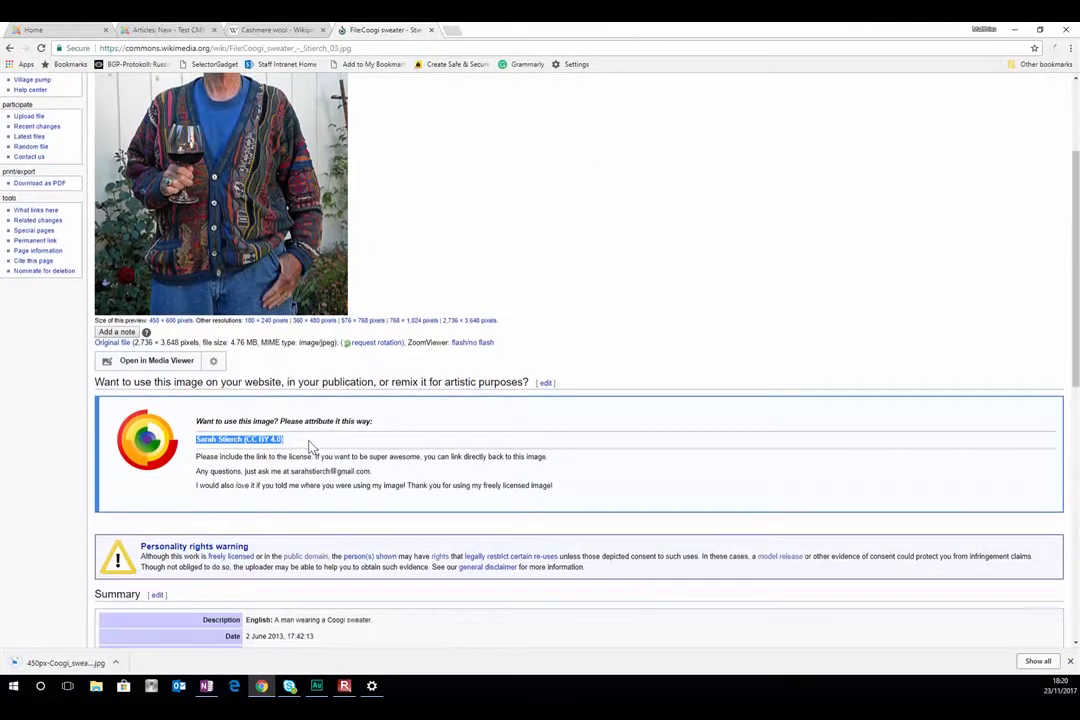
drag(310, 447, 197, 437)
scroll(219, 178, up, 2)
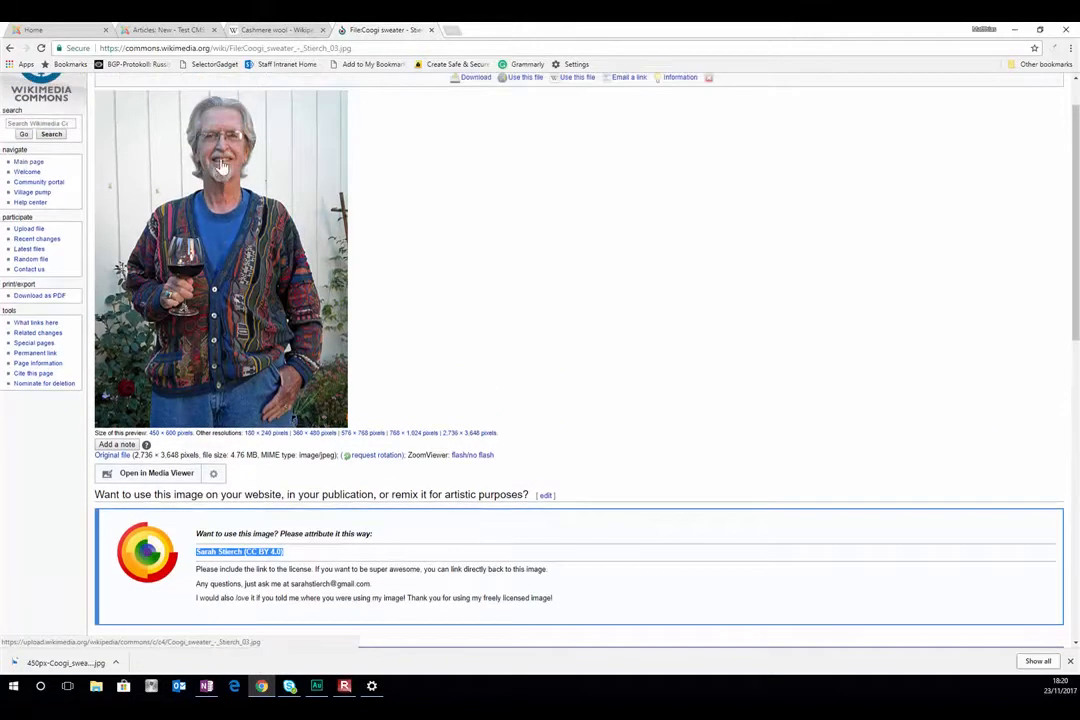
- Return to the Joomla administration, save and close the Christmas Cashmere Jumper article, and open the media manager
click(182, 30)
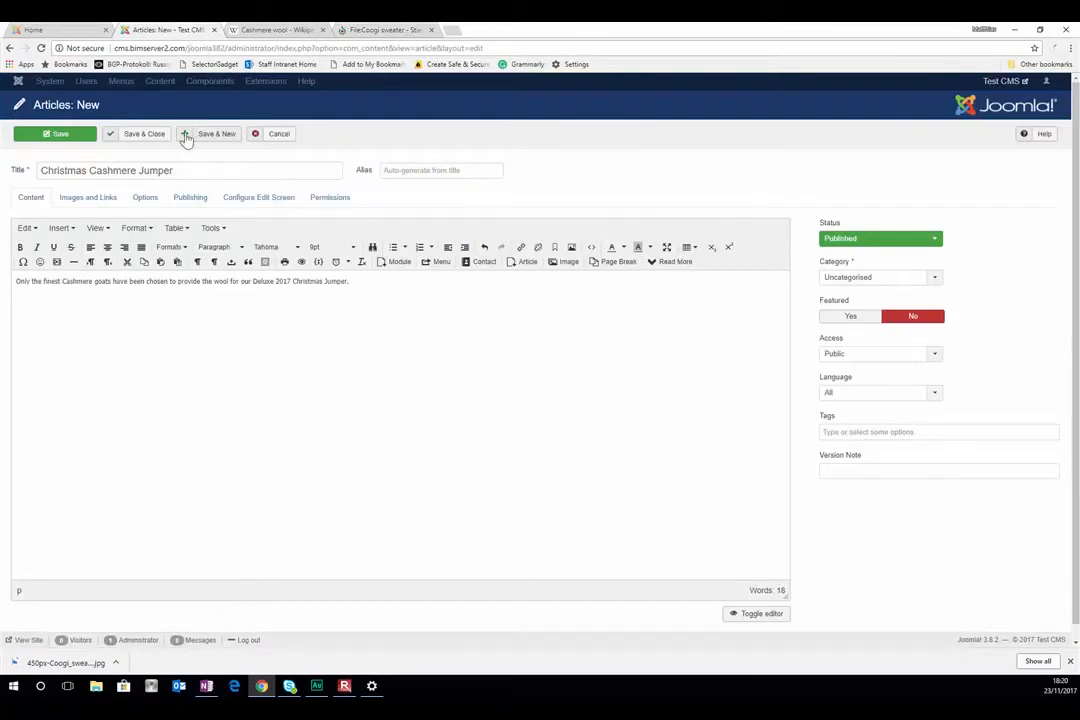
click(158, 135)
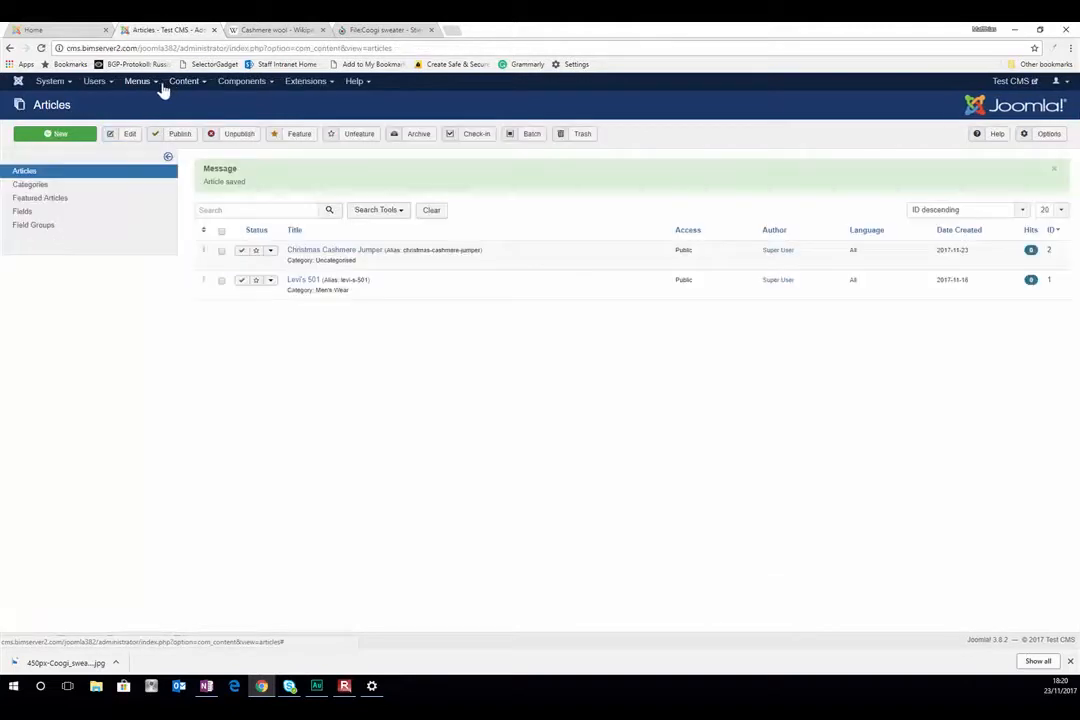
click(180, 84)
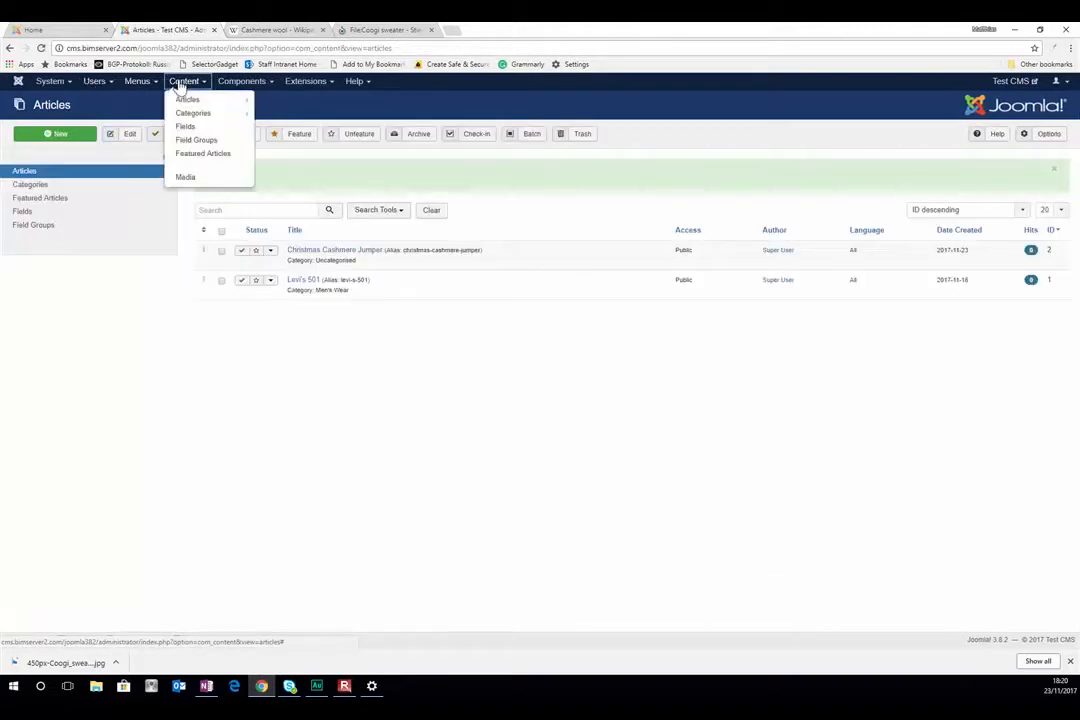
mouse_move(197, 101)
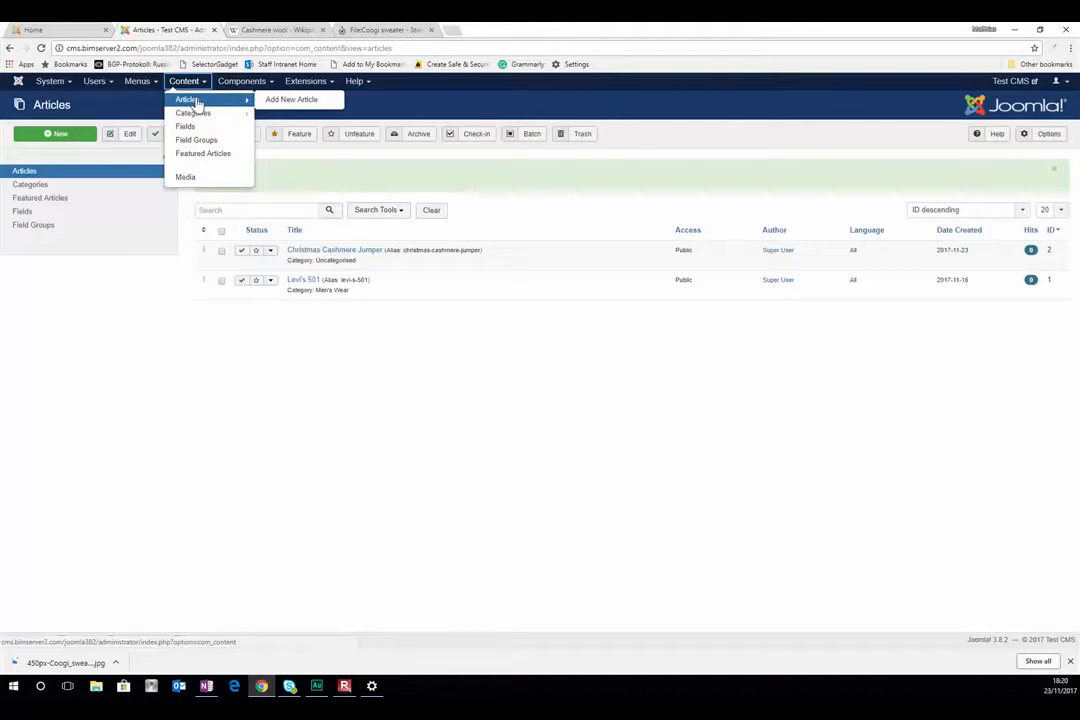
click(176, 177)
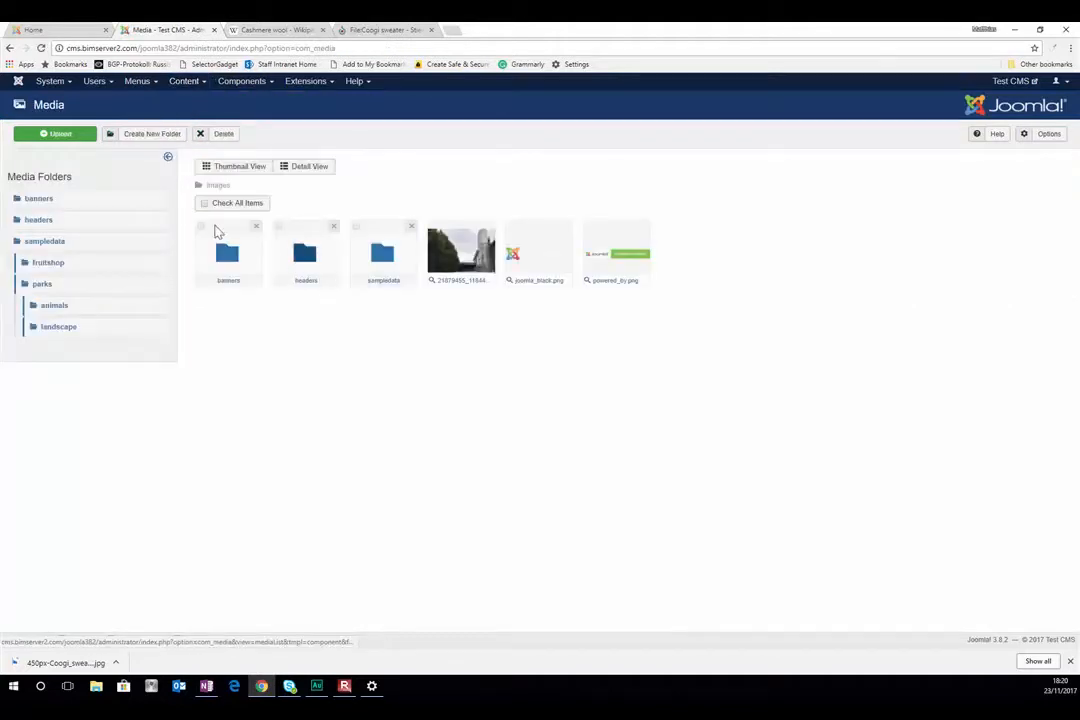
- Create a media folder named "jumpers" under images and open it
click(157, 133)
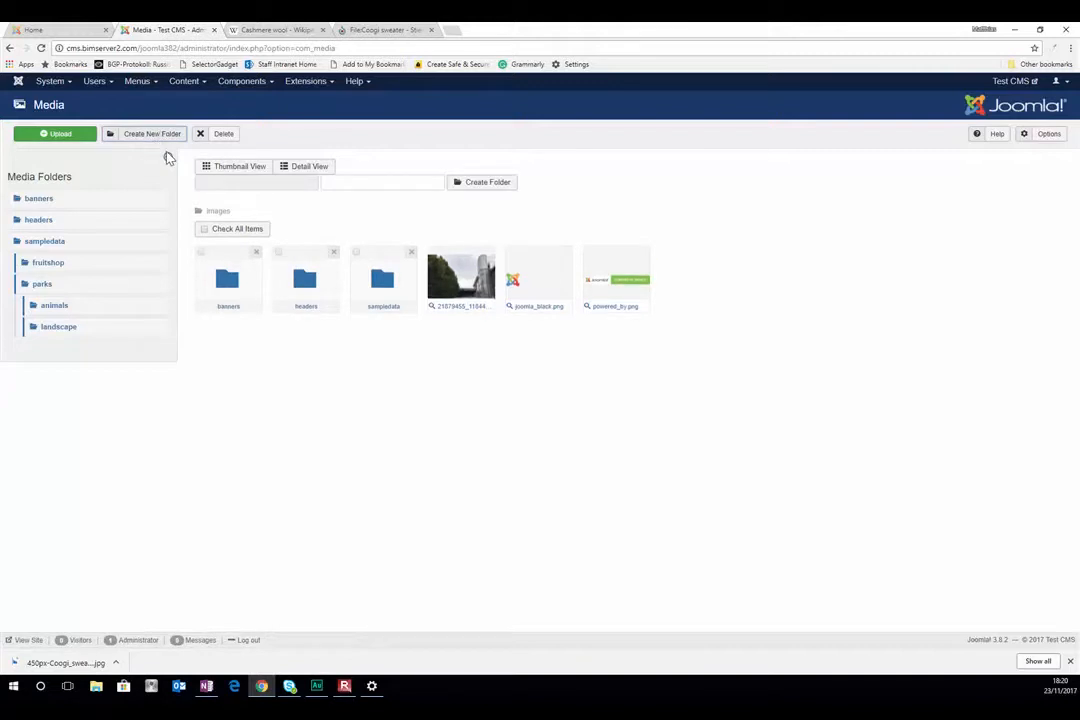
click(355, 188)
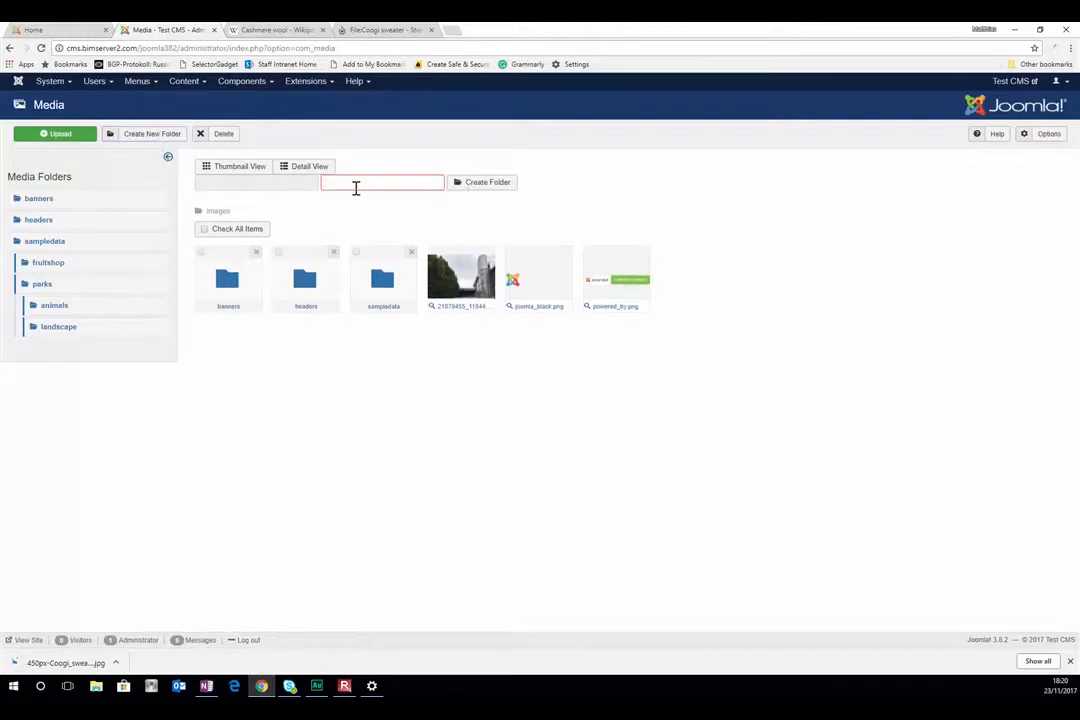
text(jumper)
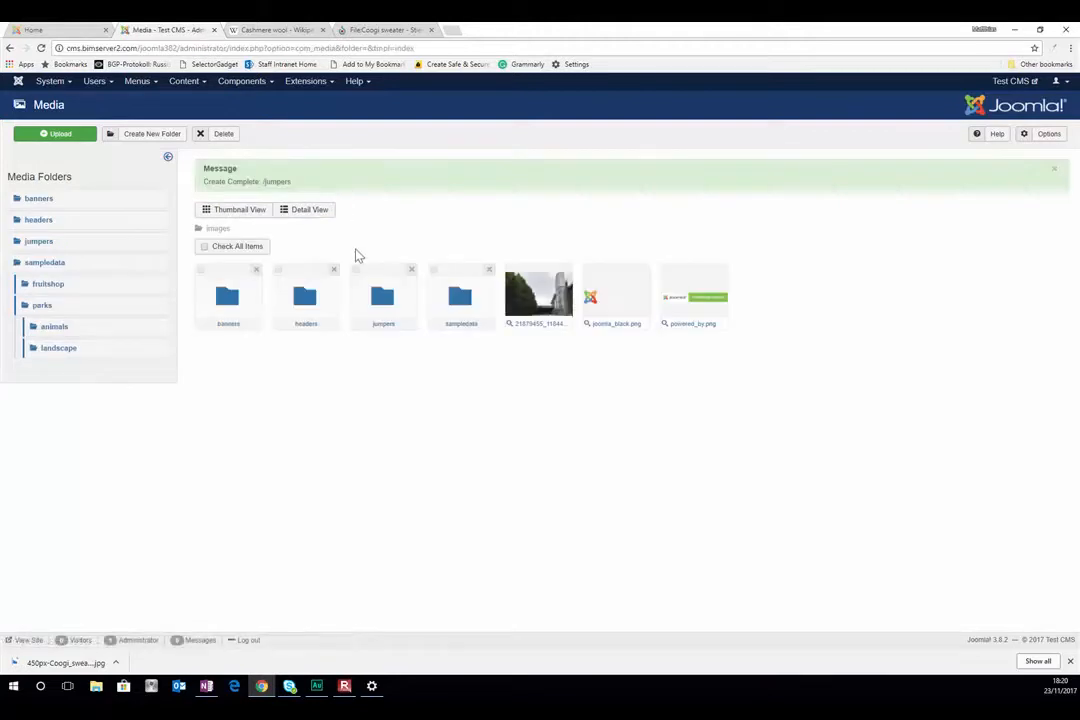
click(405, 310)
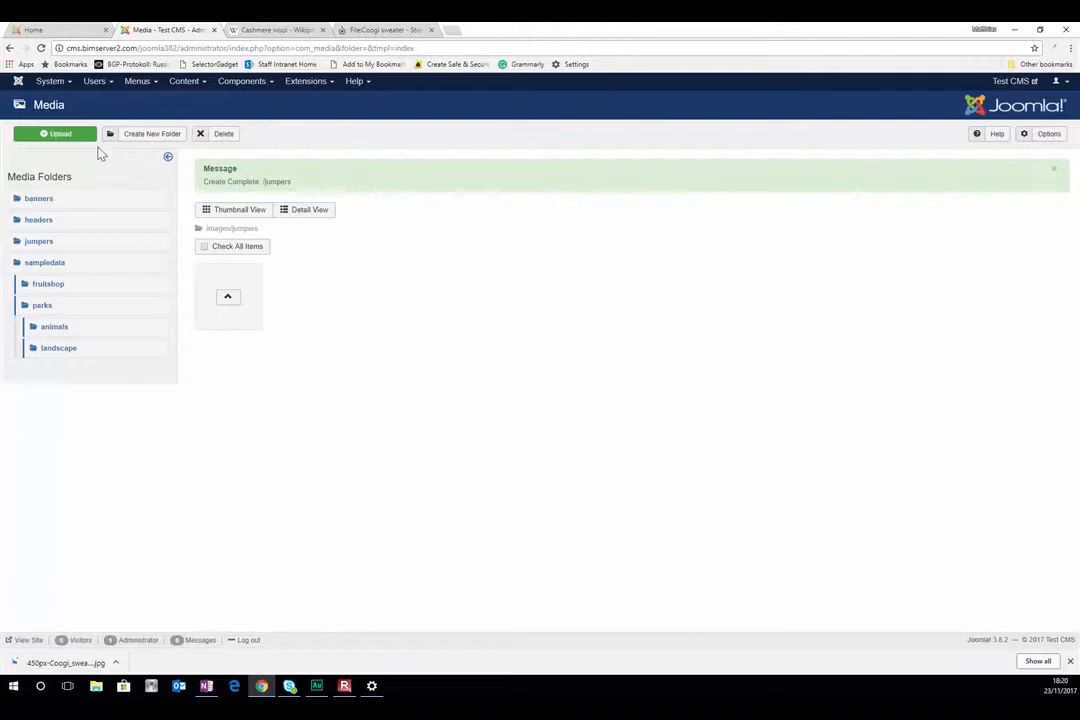
- Upload the saved Coogi sweater photo from Pictures into the jumpers media folder
click(60, 133)
click(258, 237)
click(515, 157)
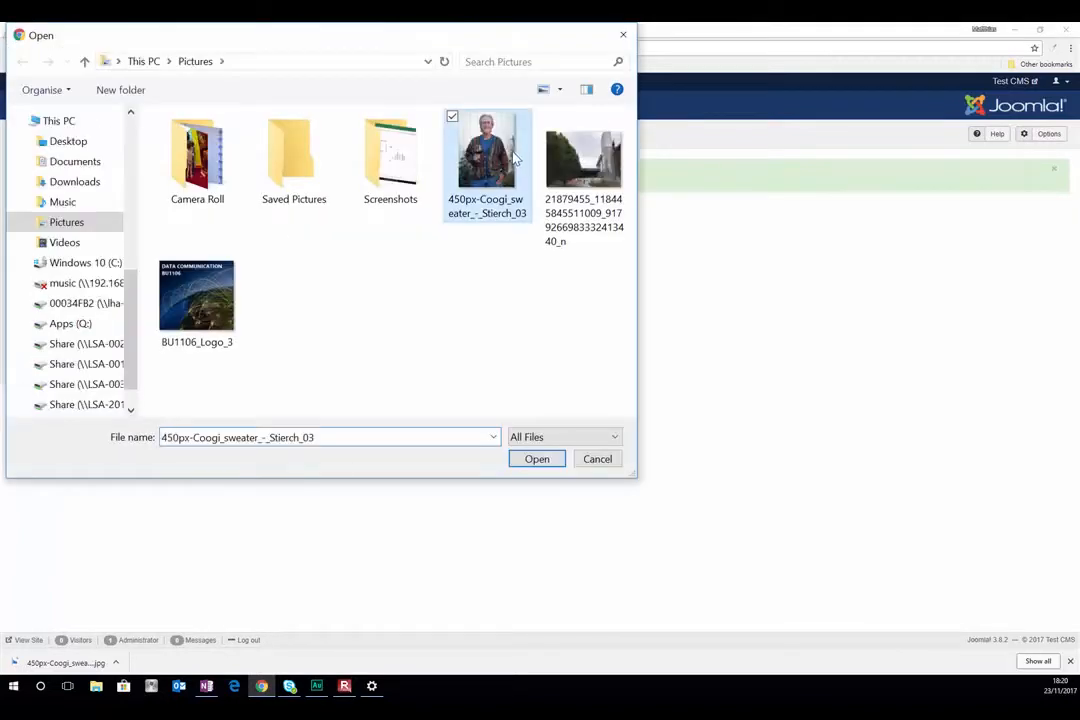
click(533, 459)
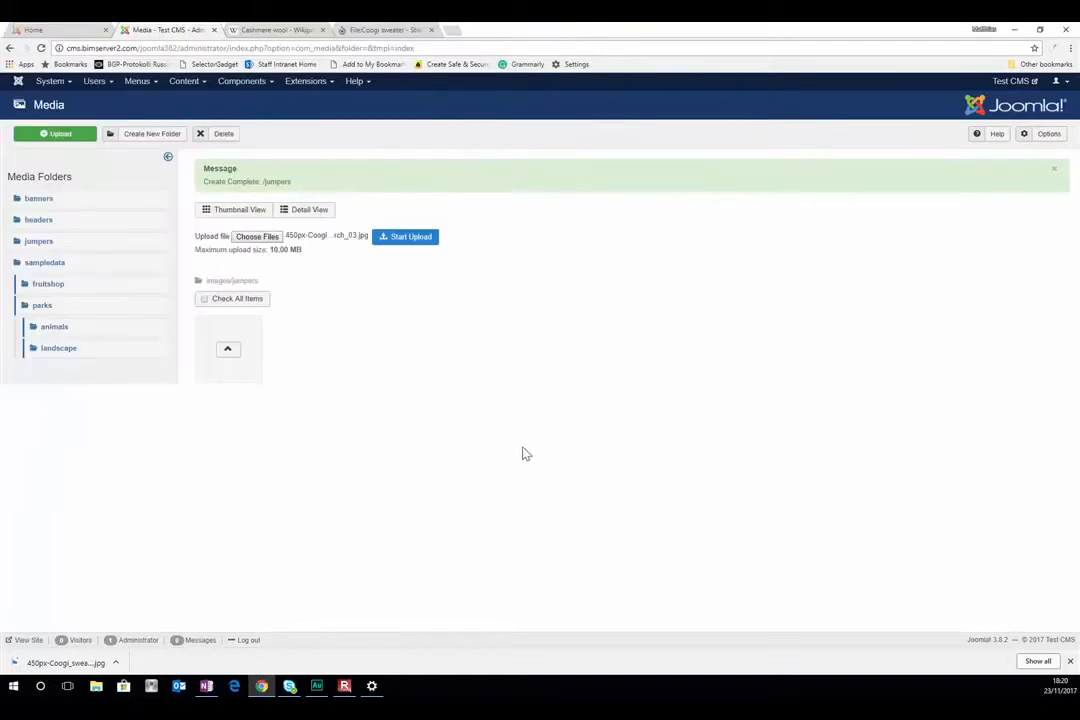
click(412, 237)
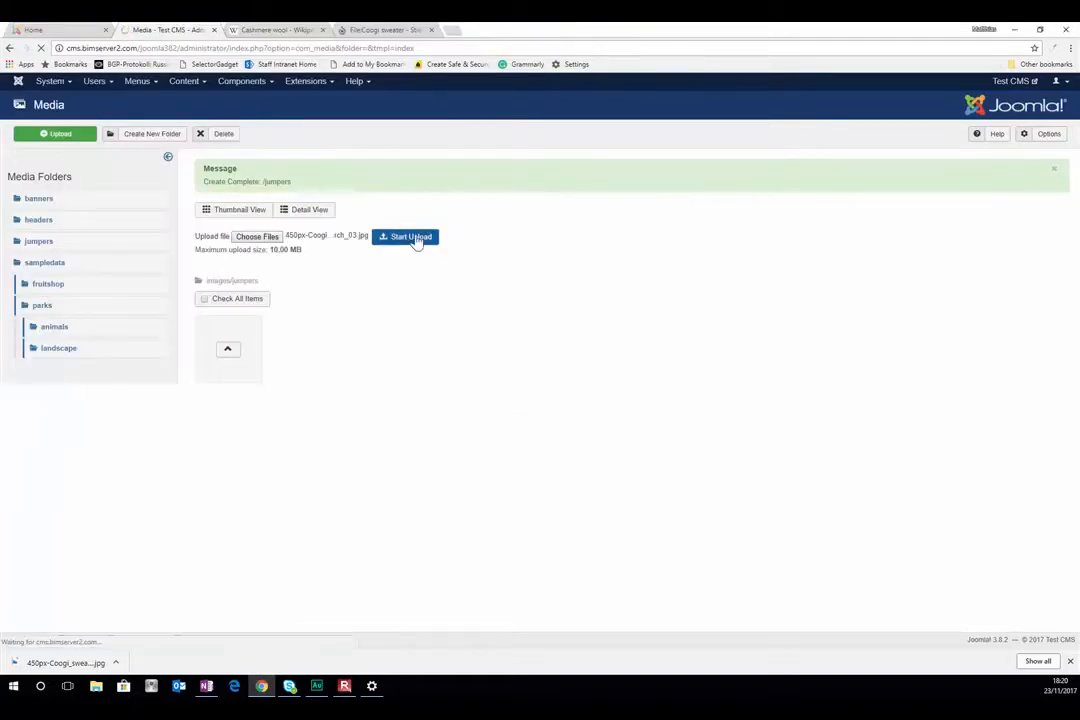
- Preview the uploaded Coogi sweater photo in the jumpers folder and close the preview
click(310, 302)
click(305, 328)
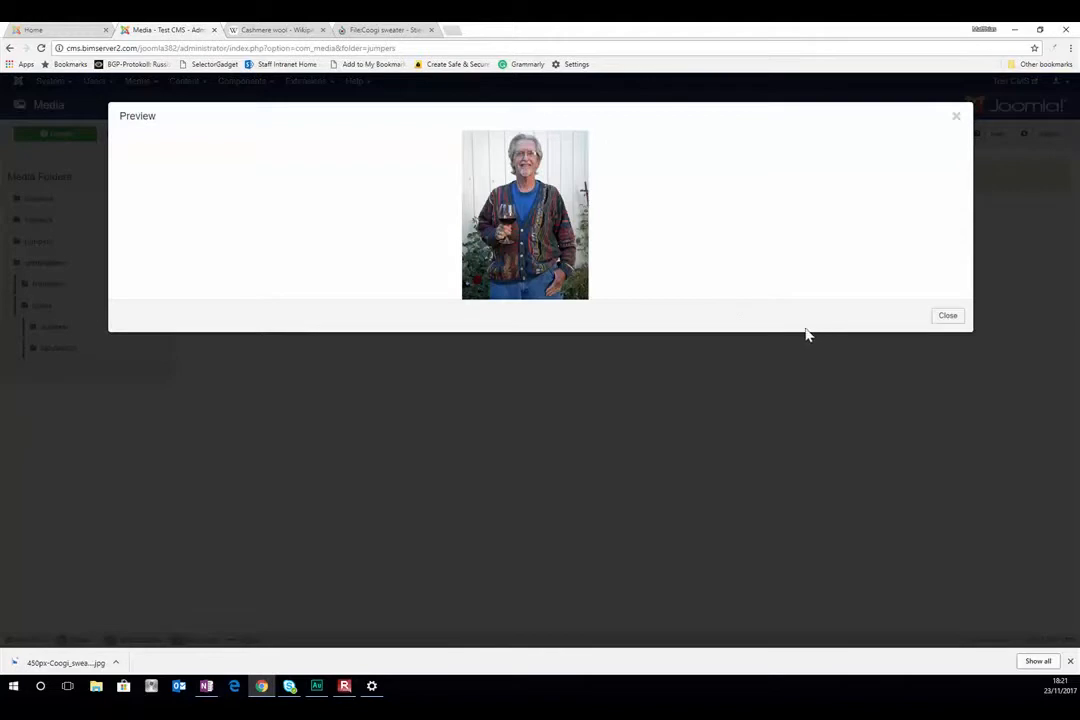
click(948, 316)
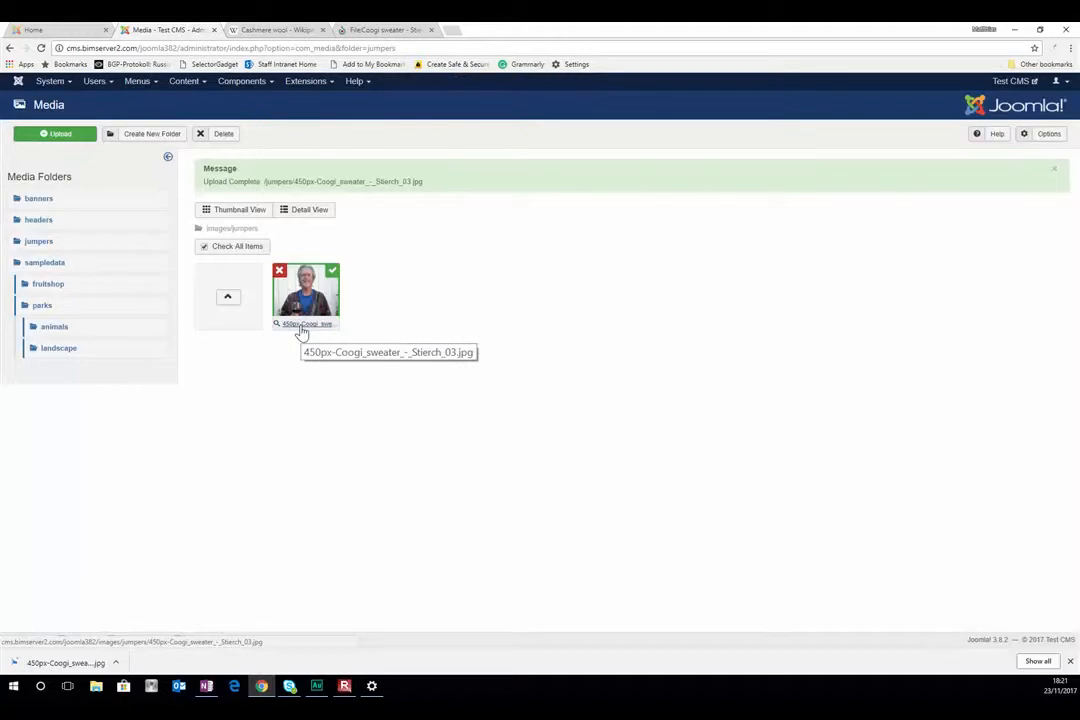
- Open the Christmas Cashmere Jumper article for editing, check its image and link settings, and return to its content
click(184, 82)
click(188, 99)
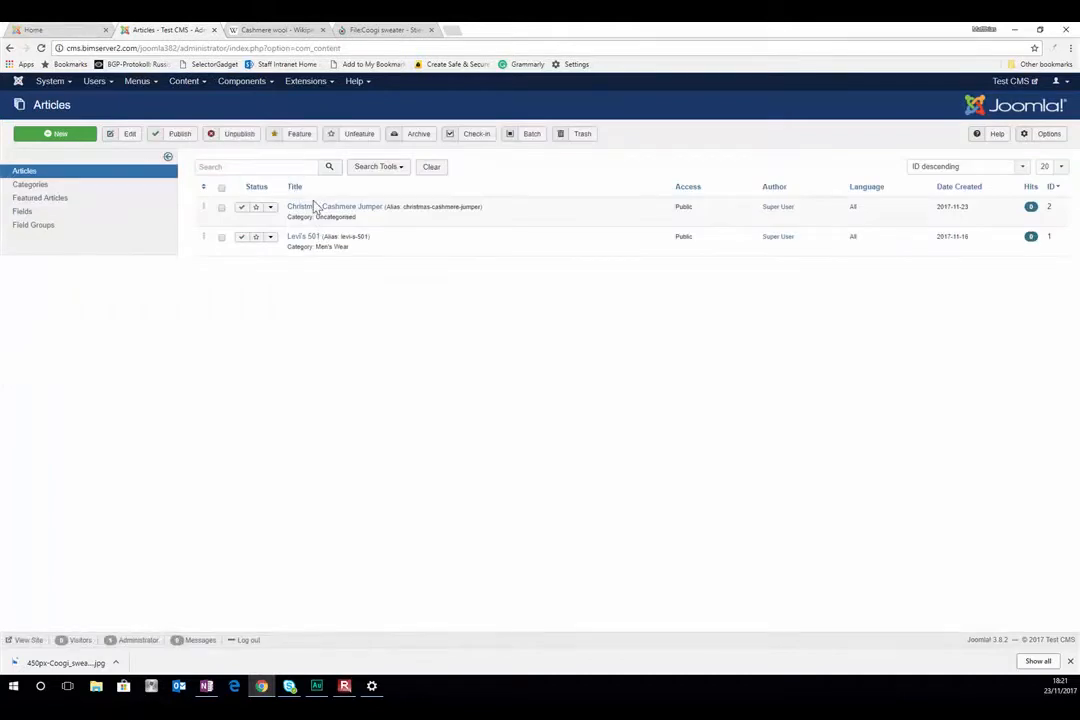
click(314, 207)
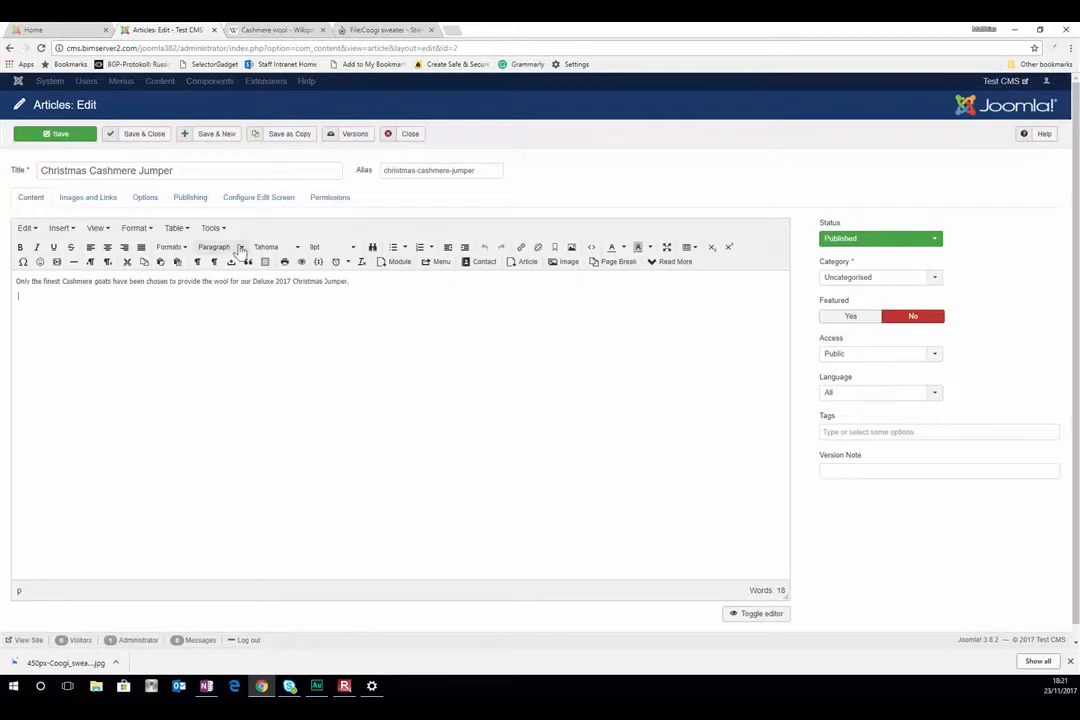
click(95, 198)
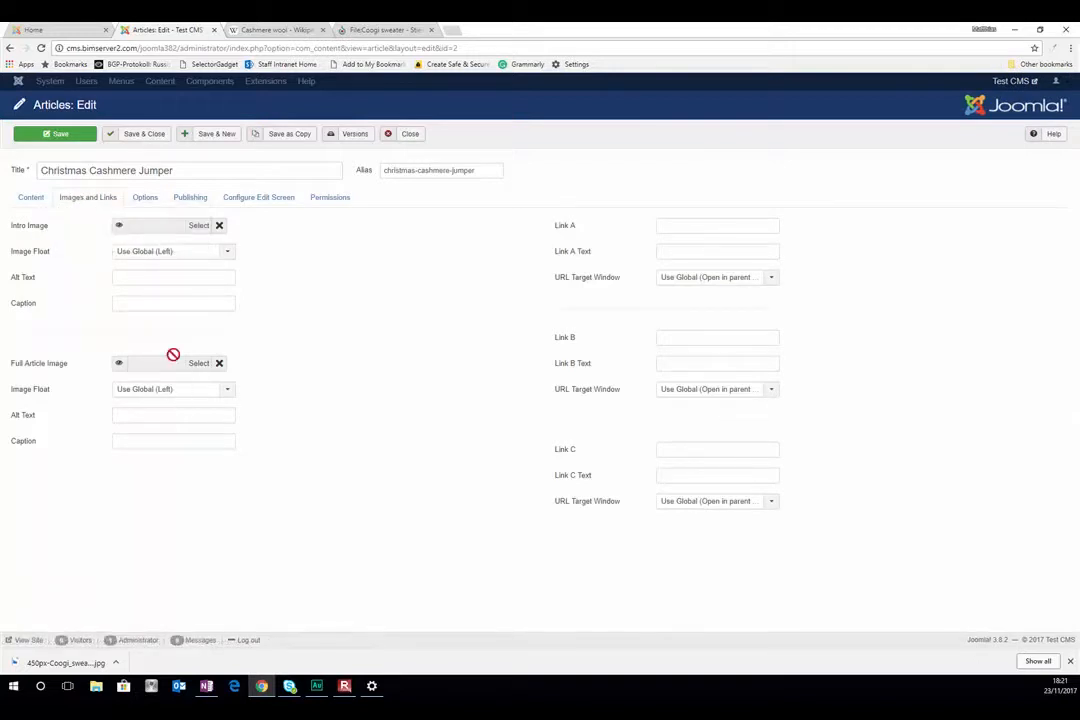
click(30, 198)
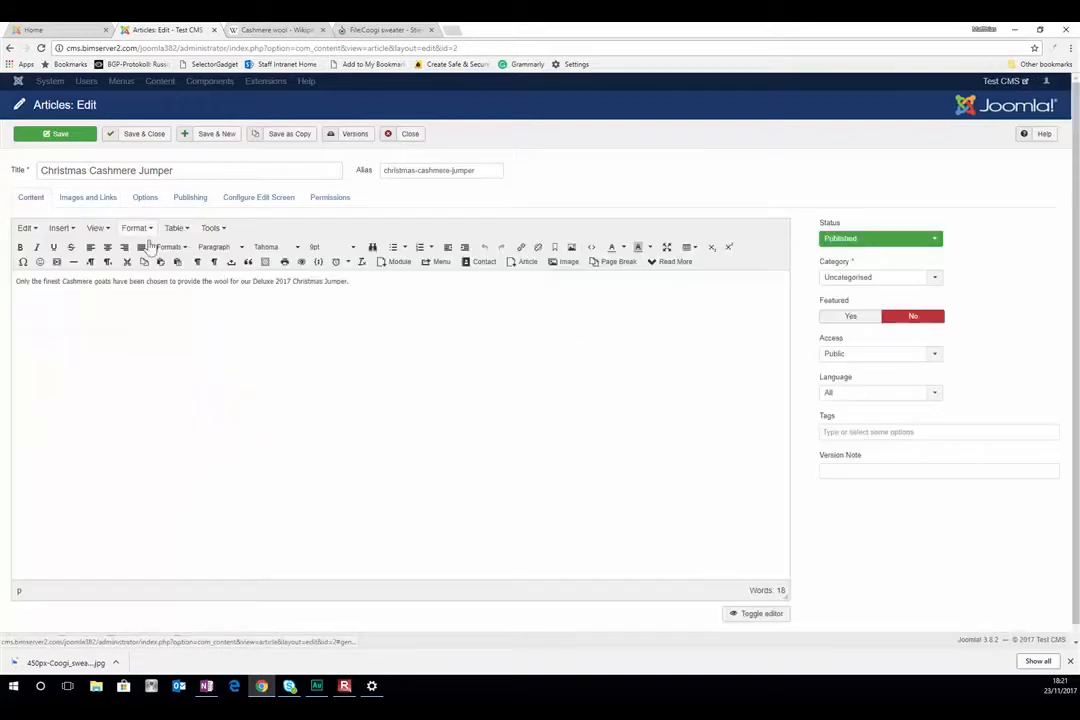
- Start inserting an image into the article text and select the Coogi sweater photo from the jumpers folder
click(572, 263)
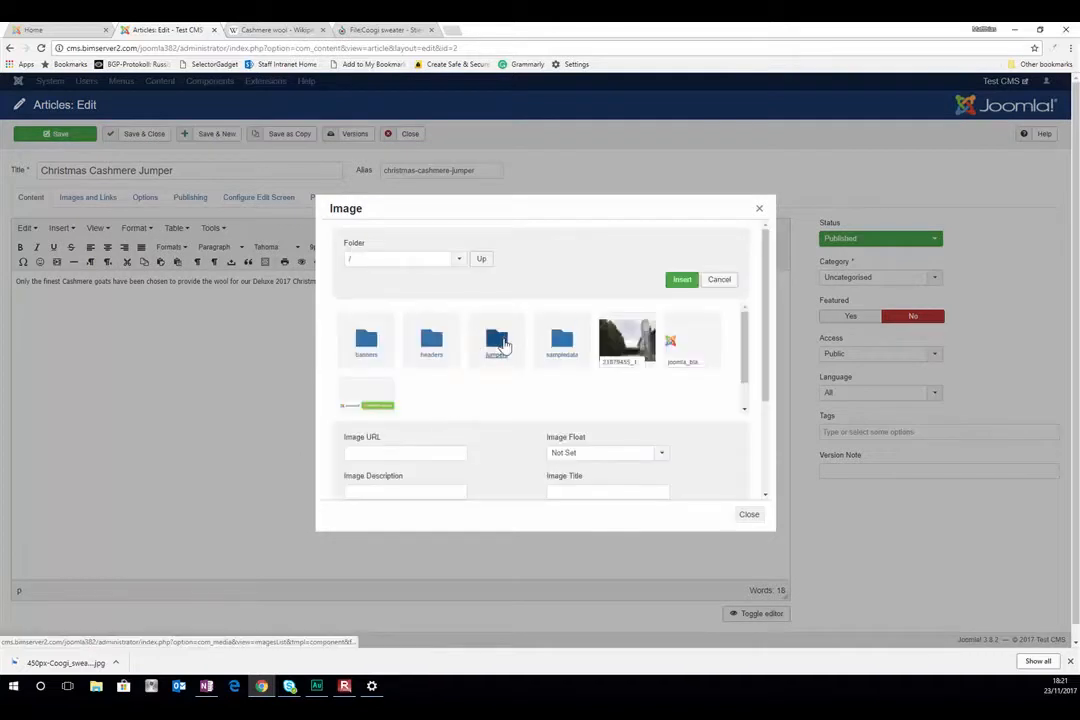
click(504, 345)
click(366, 340)
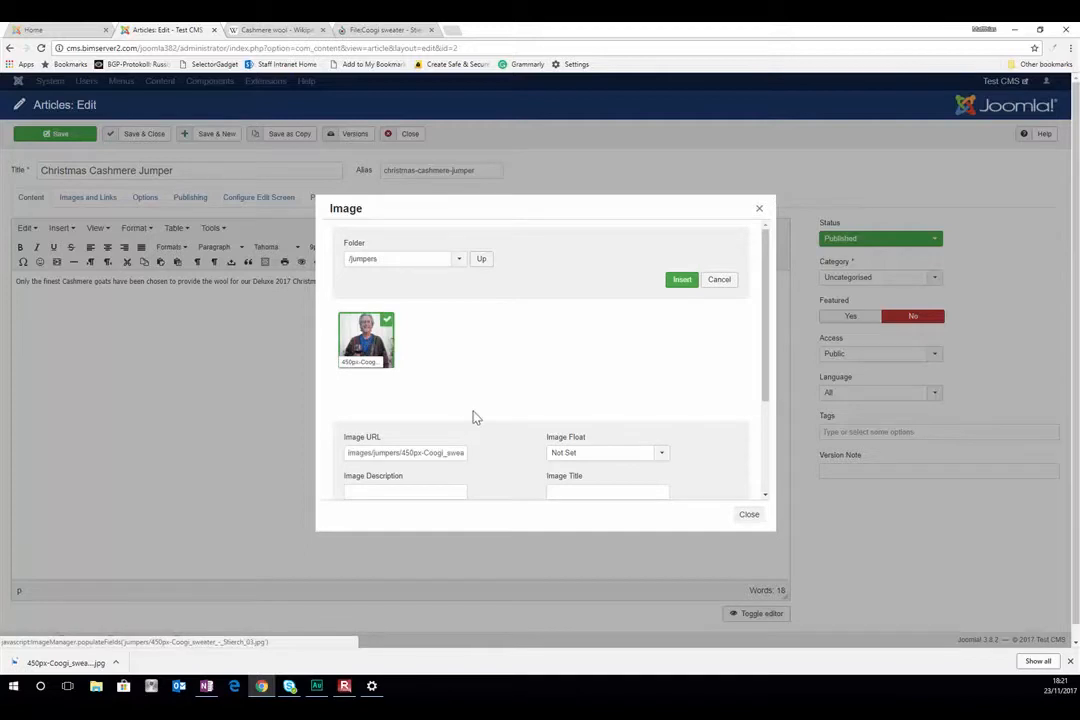
- Set the image description to "picture (c)" followed by the photographer's name and "(CC BY 4.0)", and insert the photo into the article
scroll(472, 419, down, 3)
click(436, 348)
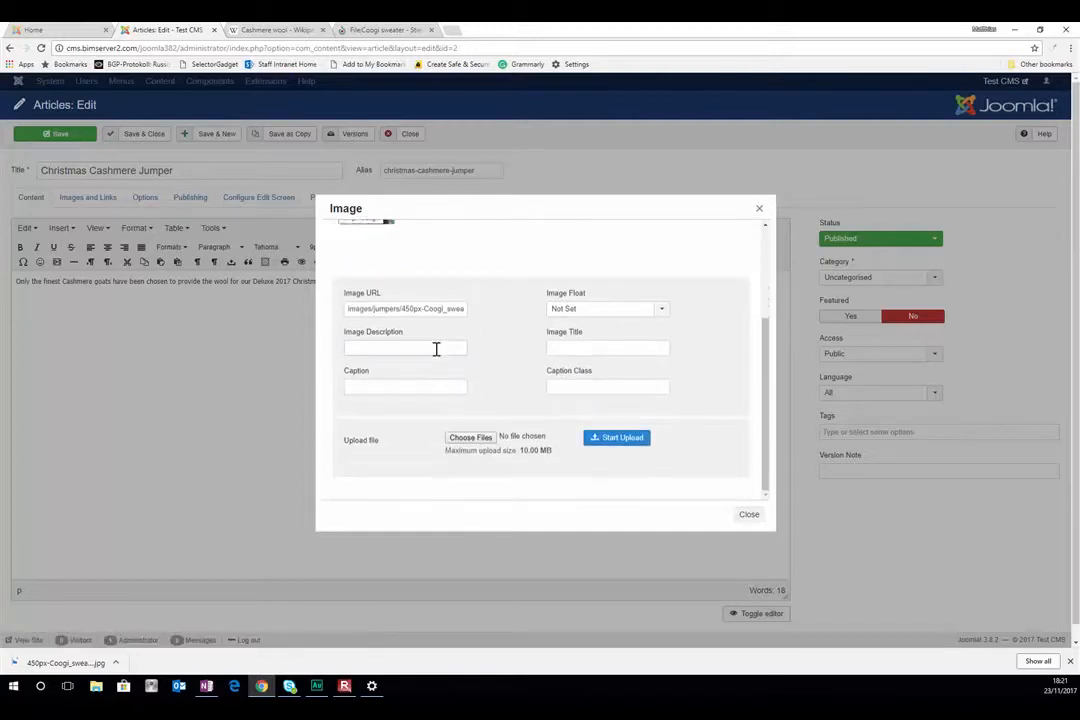
text(picture)
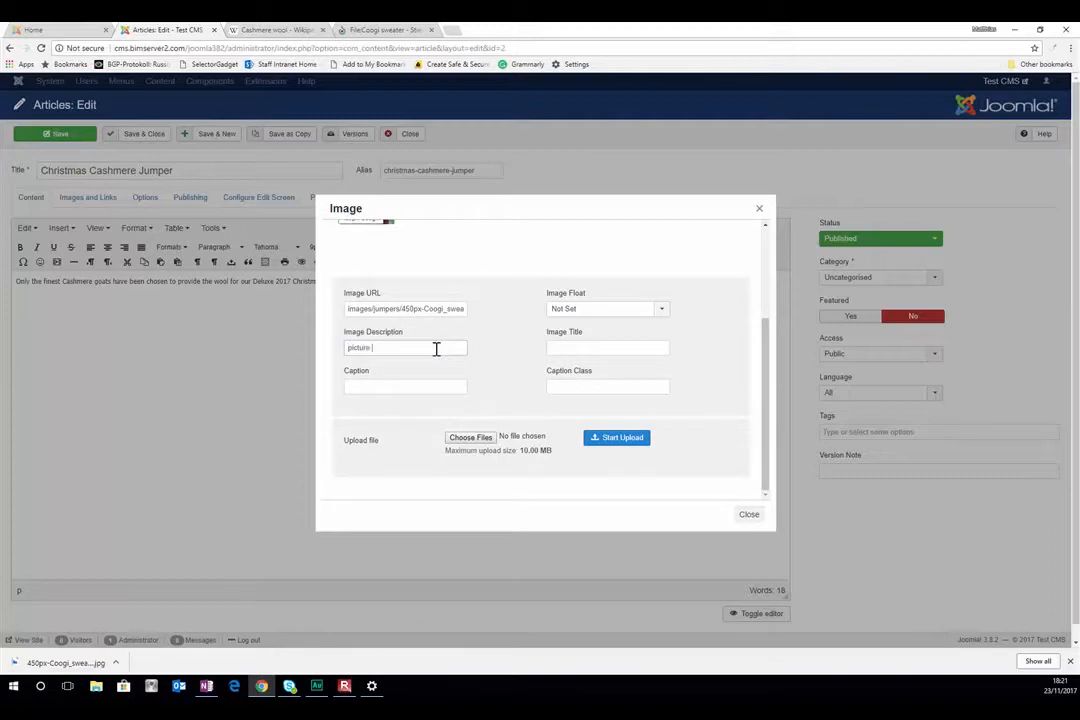
text(Sarah Stierch (CC BY 4.0))
text(c:)
click(436, 386)
click(628, 442)
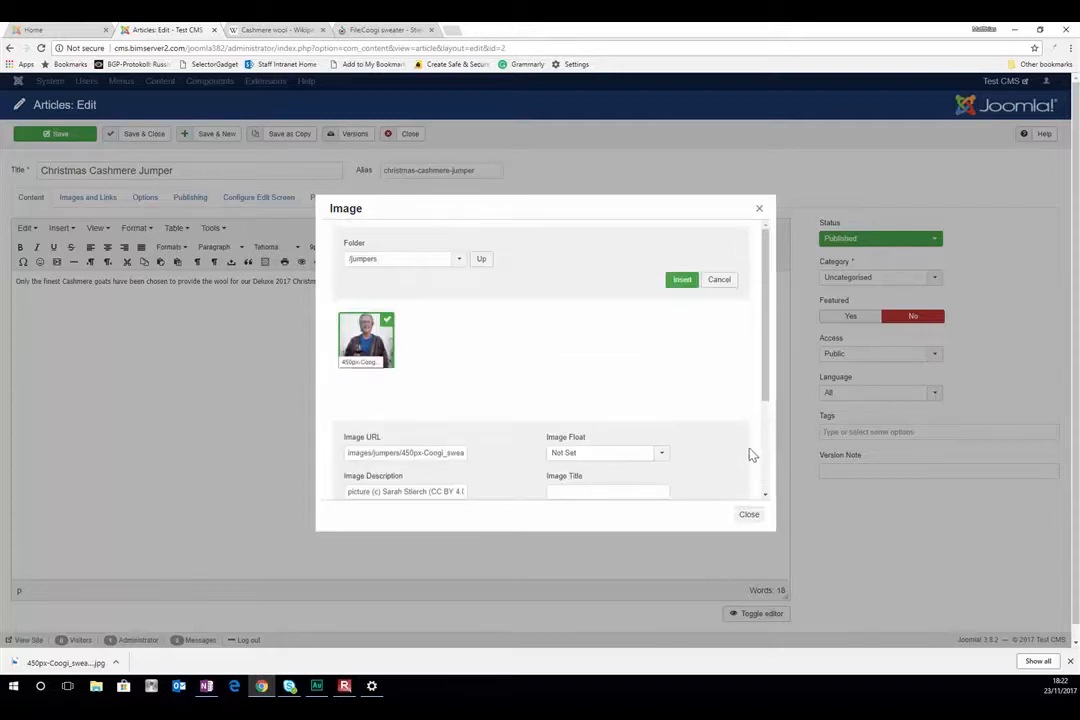
click(681, 280)
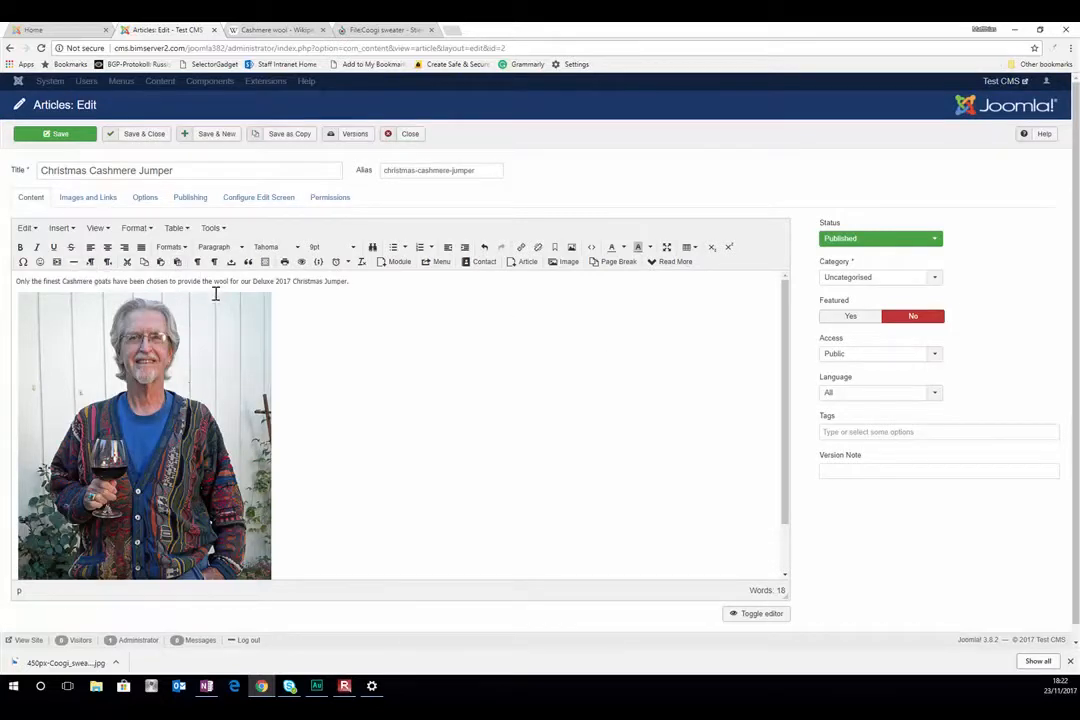
- Assign the article to the Jumpers category and set its finish publishing date to 24 December 2017
click(880, 280)
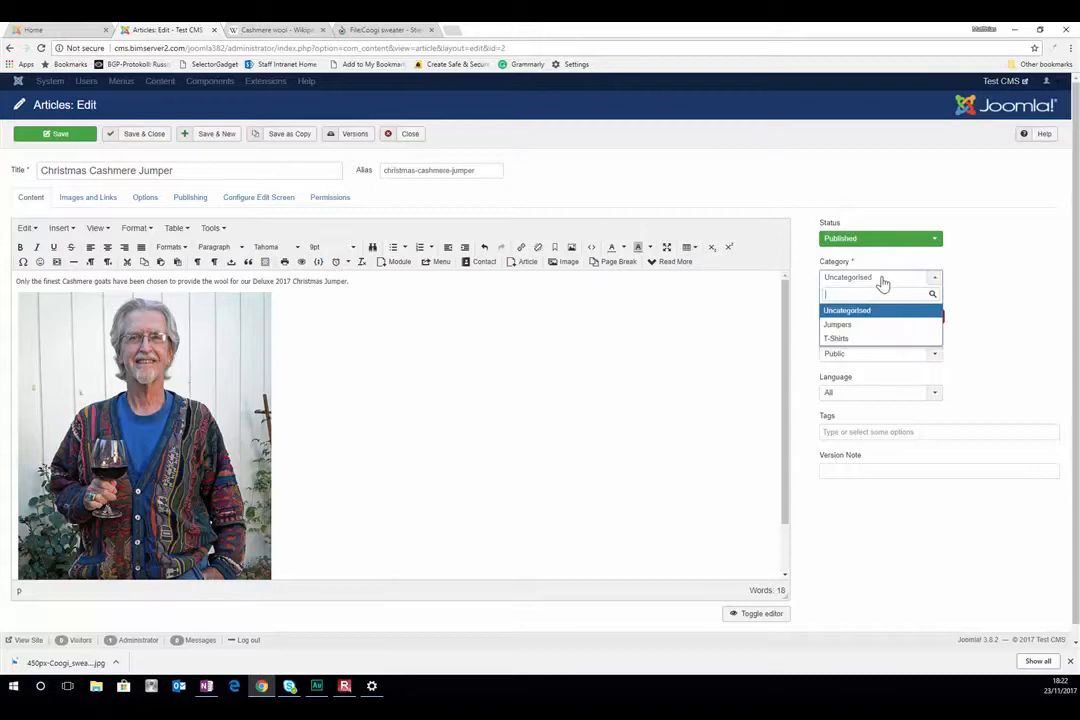
click(869, 326)
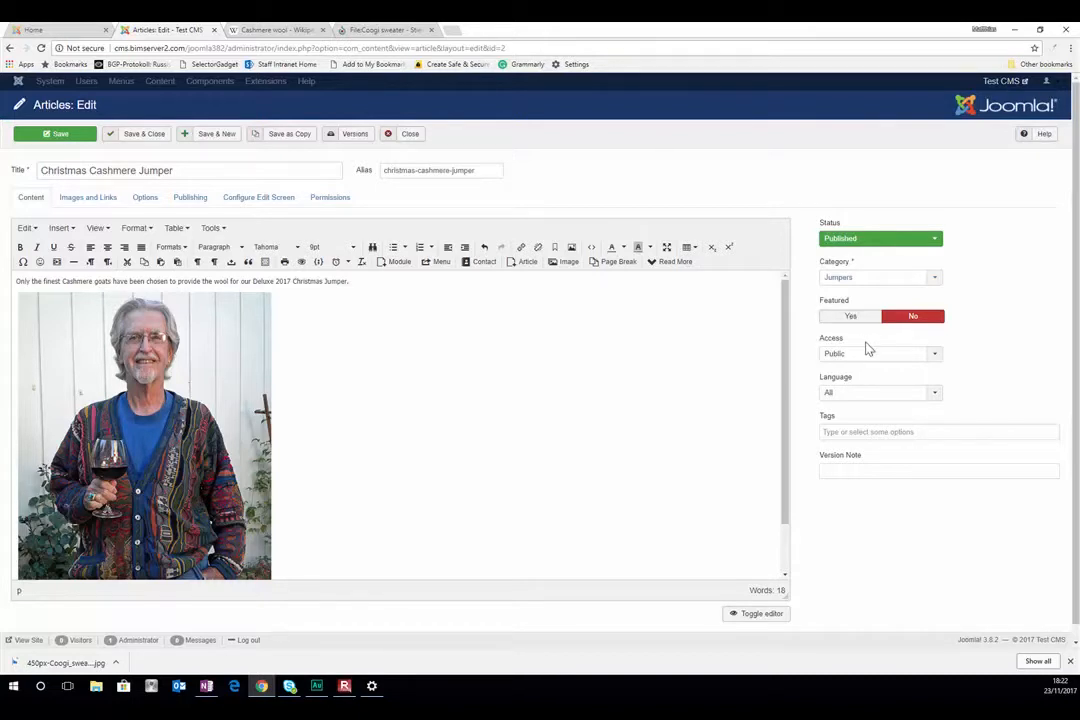
click(188, 199)
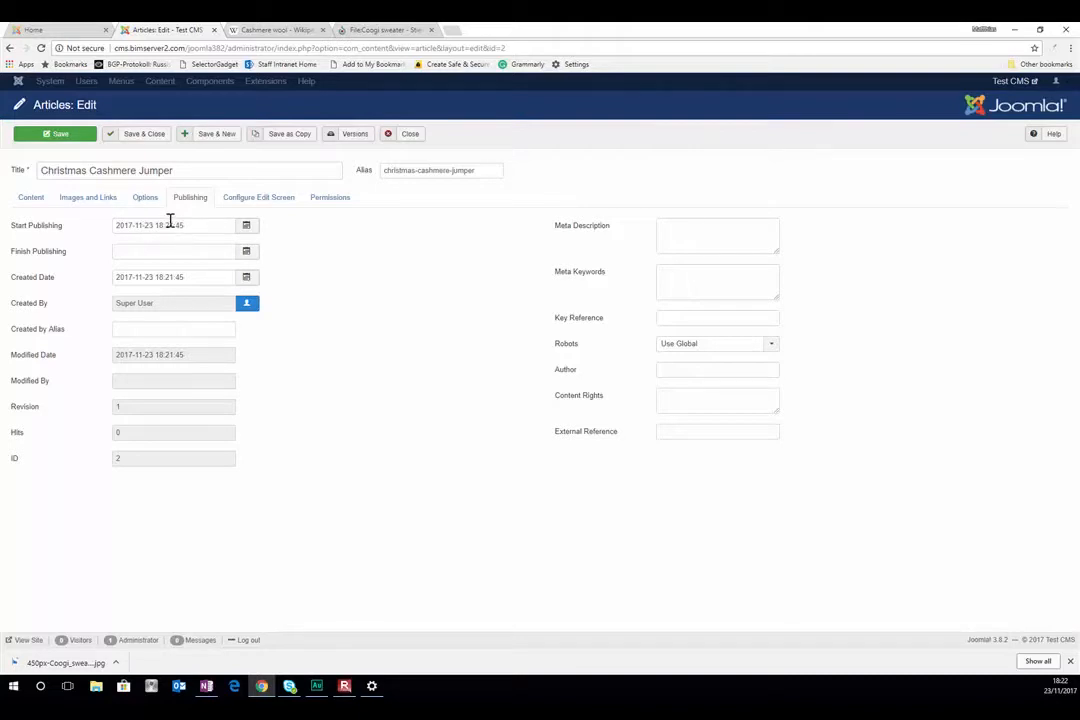
click(247, 253)
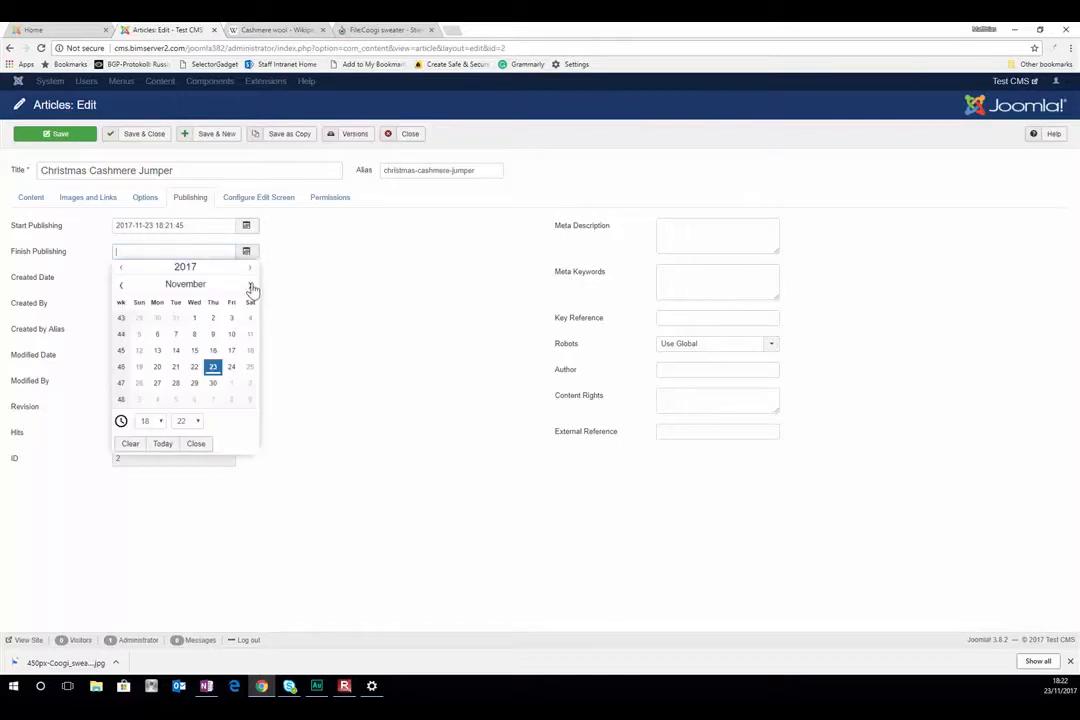
click(250, 286)
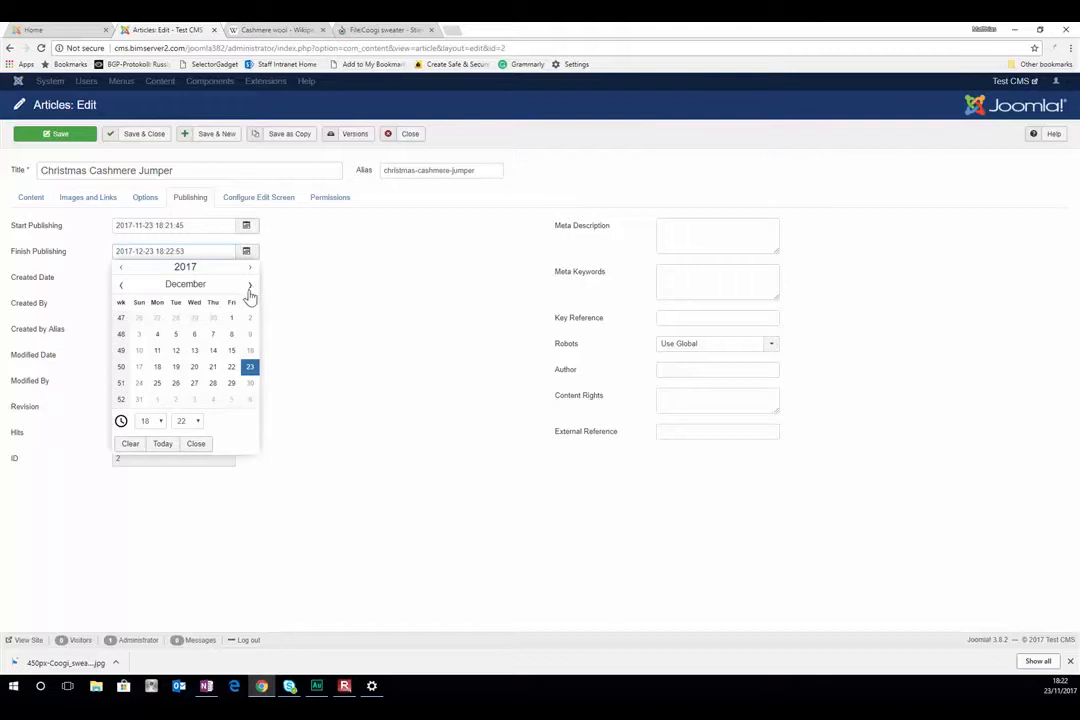
click(141, 386)
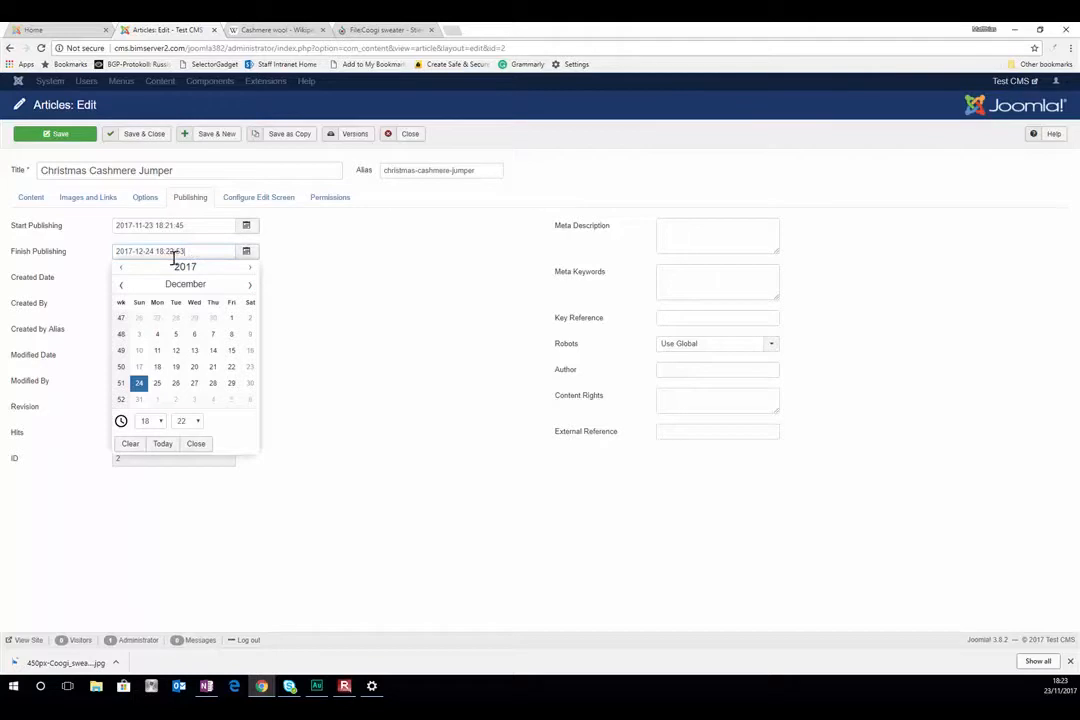
- Save and close the article, and reload the site's home page to check its main menu
click(355, 344)
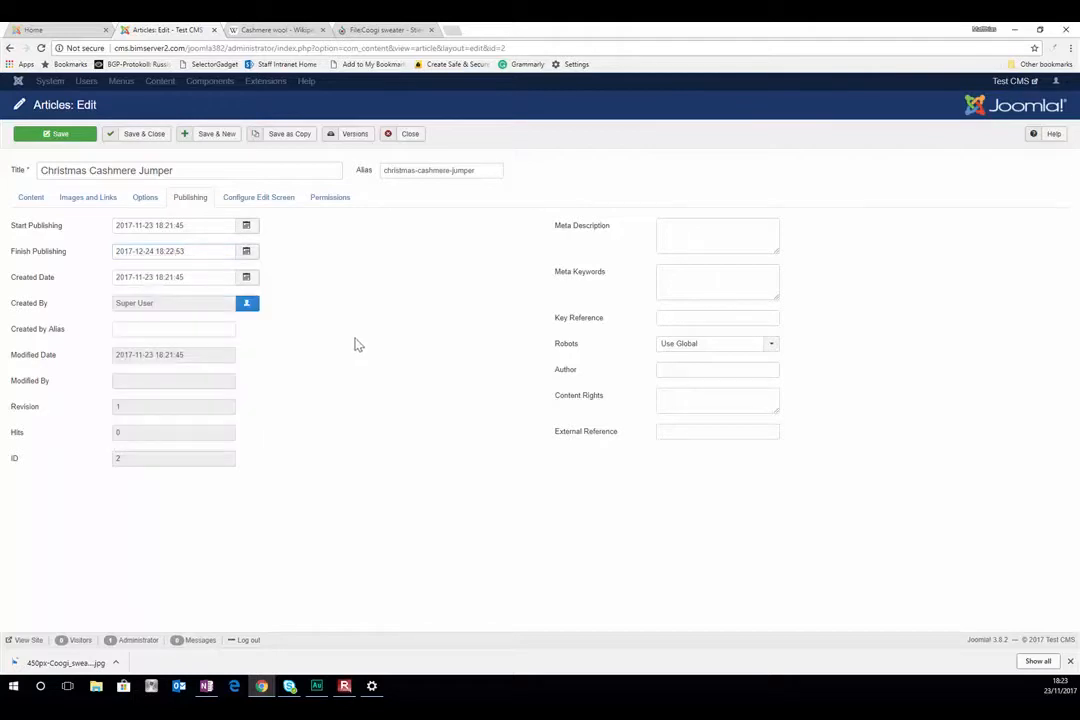
click(124, 135)
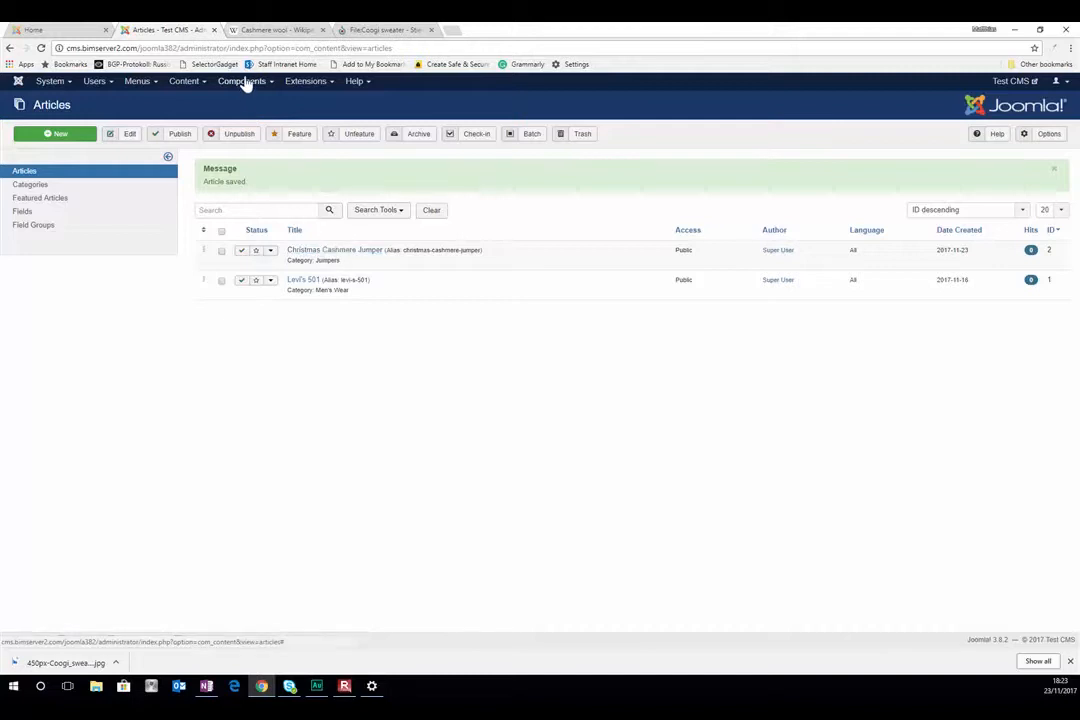
click(265, 35)
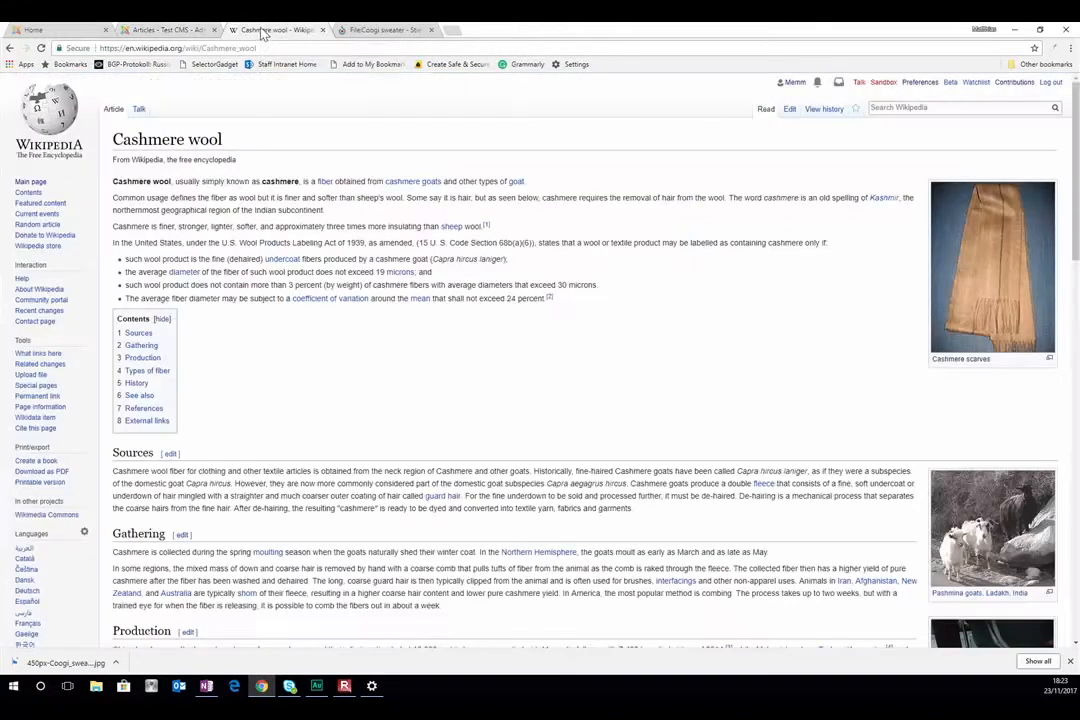
click(68, 34)
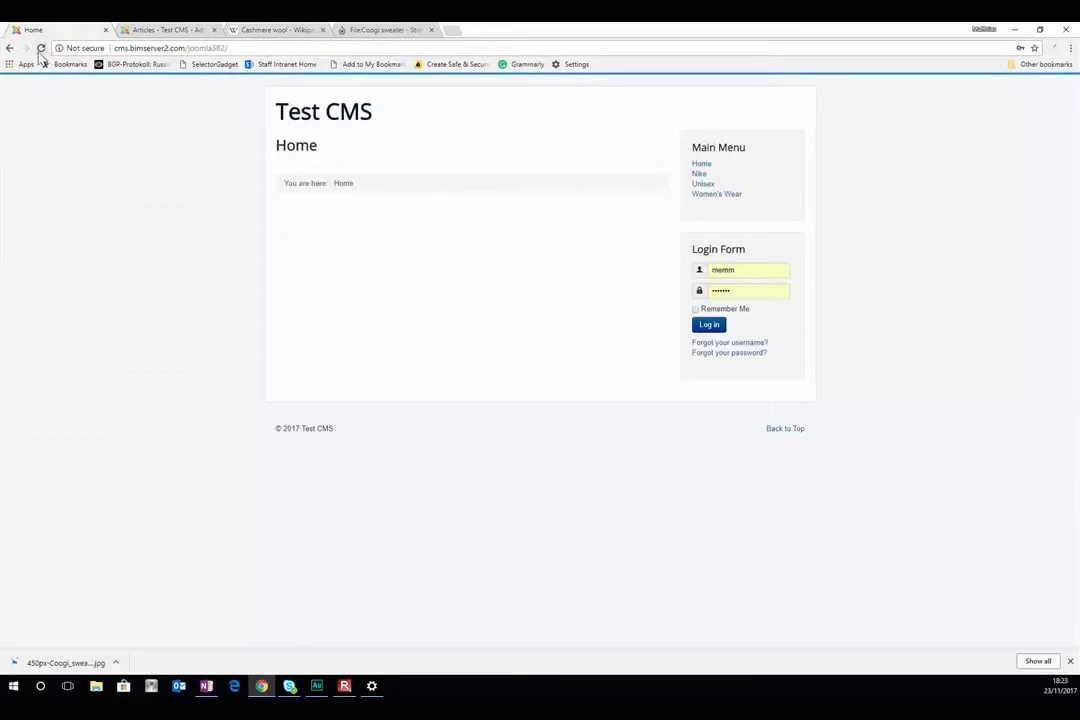
click(40, 50)
- Trash the Nike, Unisex and Women's Wear items of the Main Menu
click(127, 29)
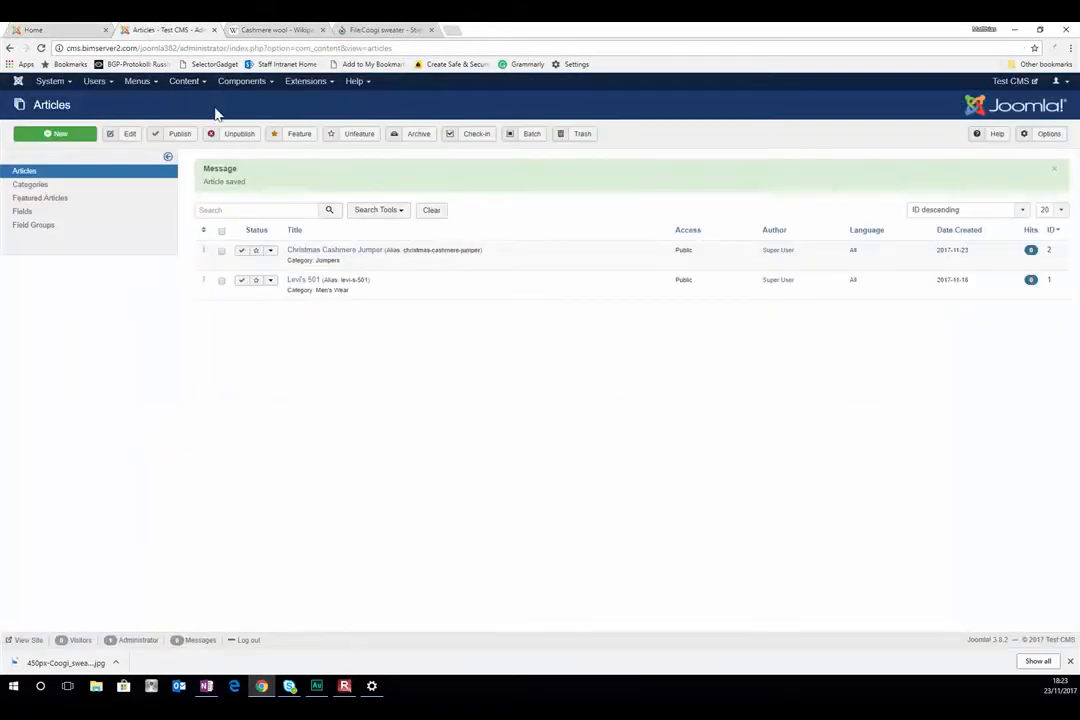
click(136, 82)
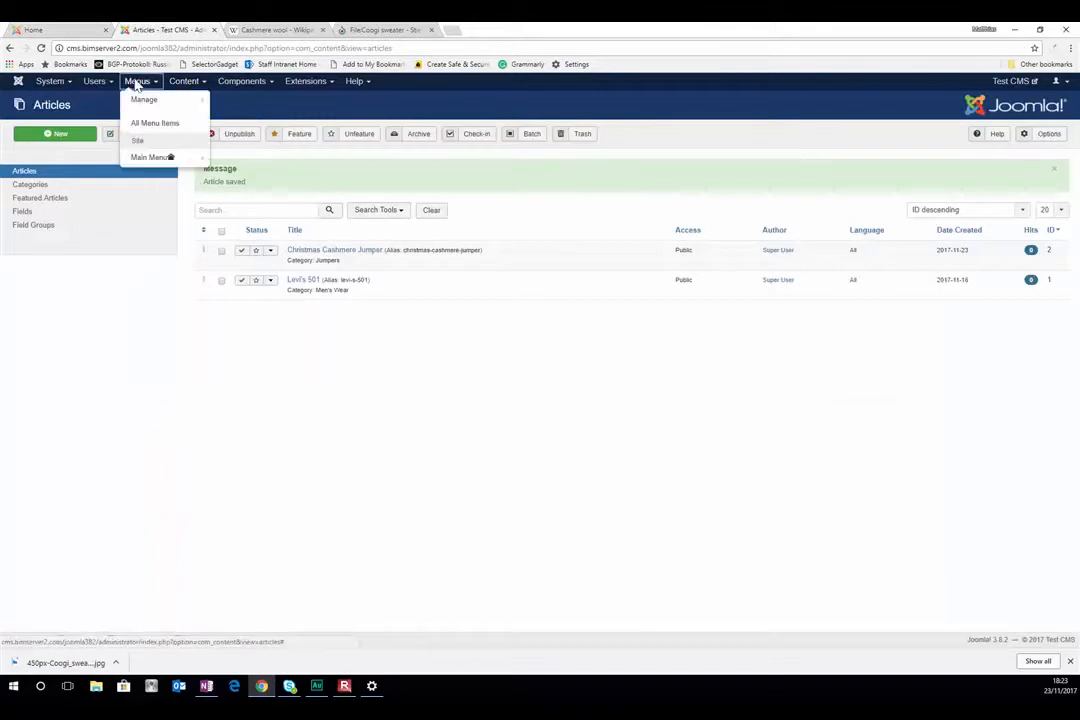
click(142, 160)
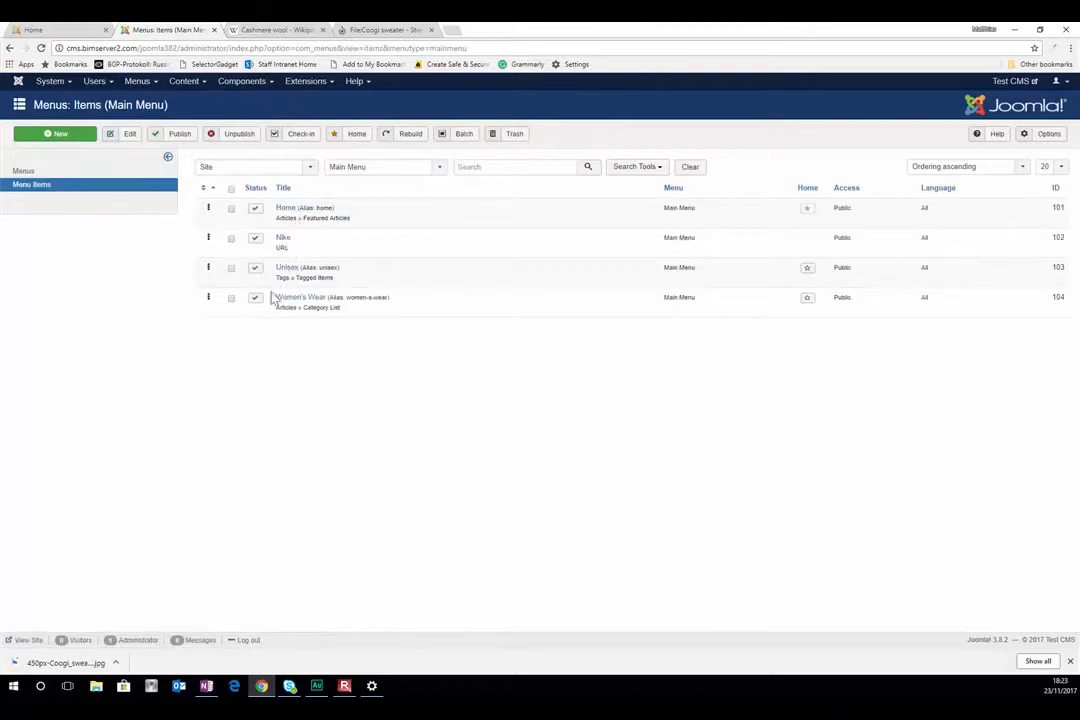
click(231, 239)
click(231, 298)
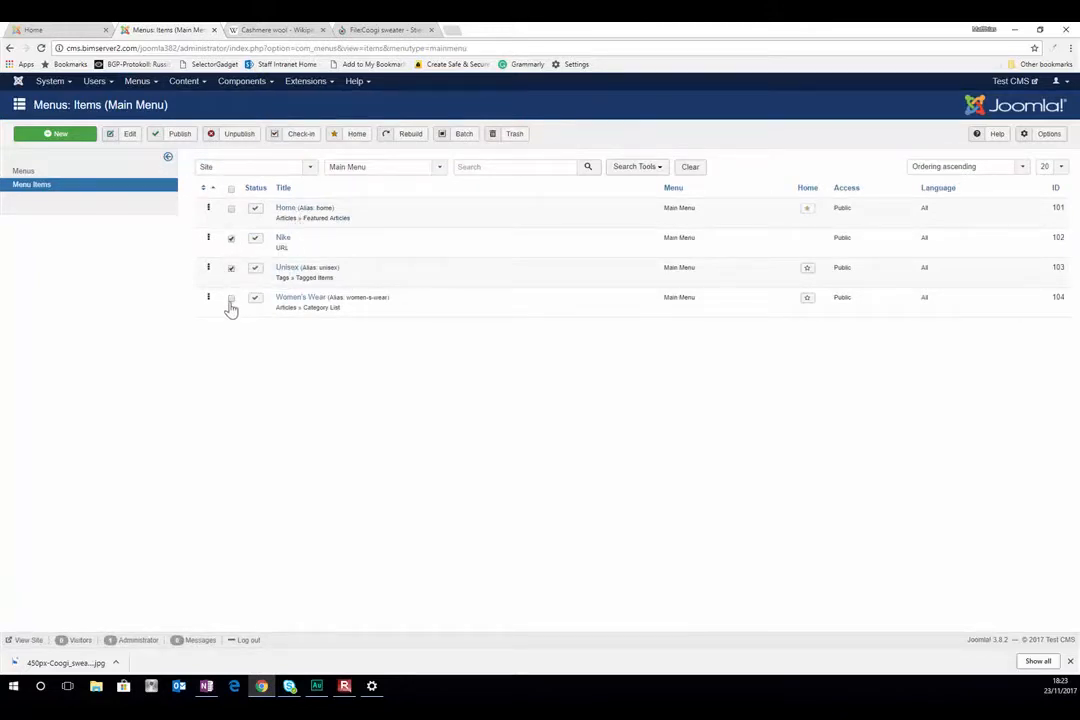
click(521, 135)
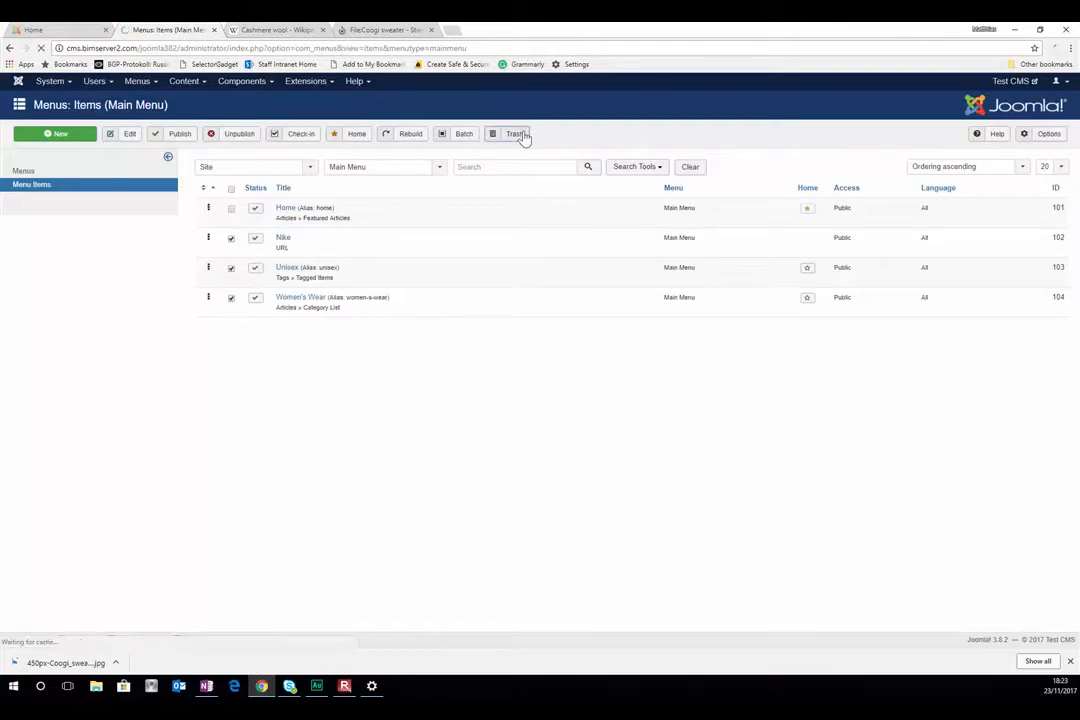
- Create a new Main Menu item titled "Our Jumpers" with the Category Blog type
click(78, 138)
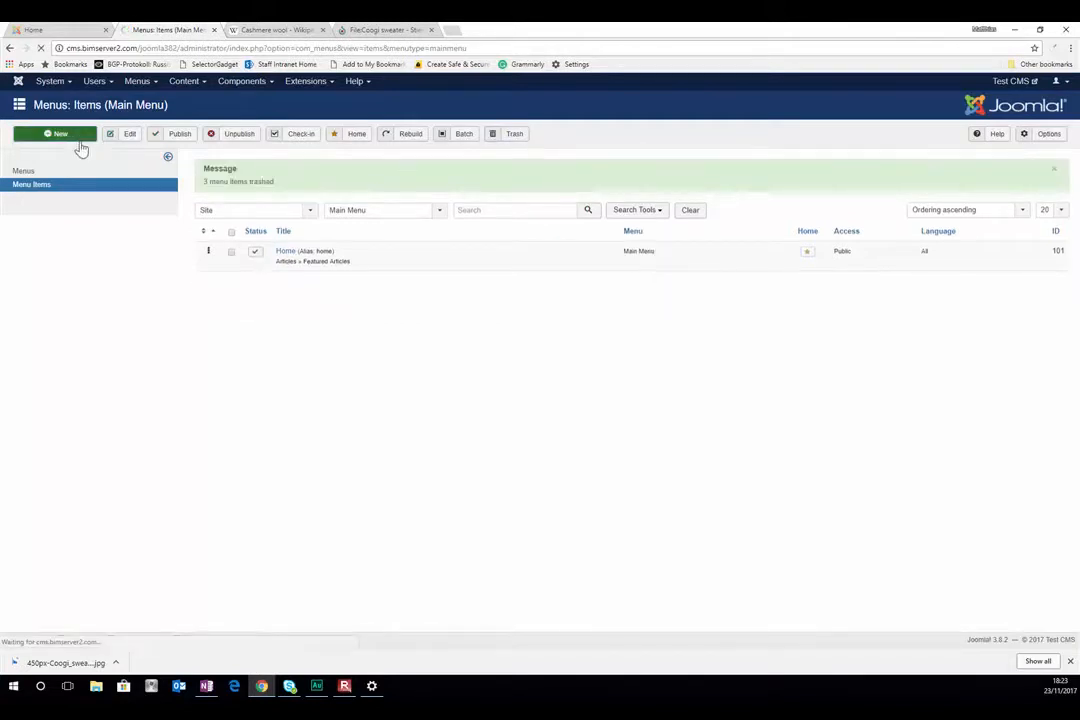
click(199, 172)
text(Our Jumpe)
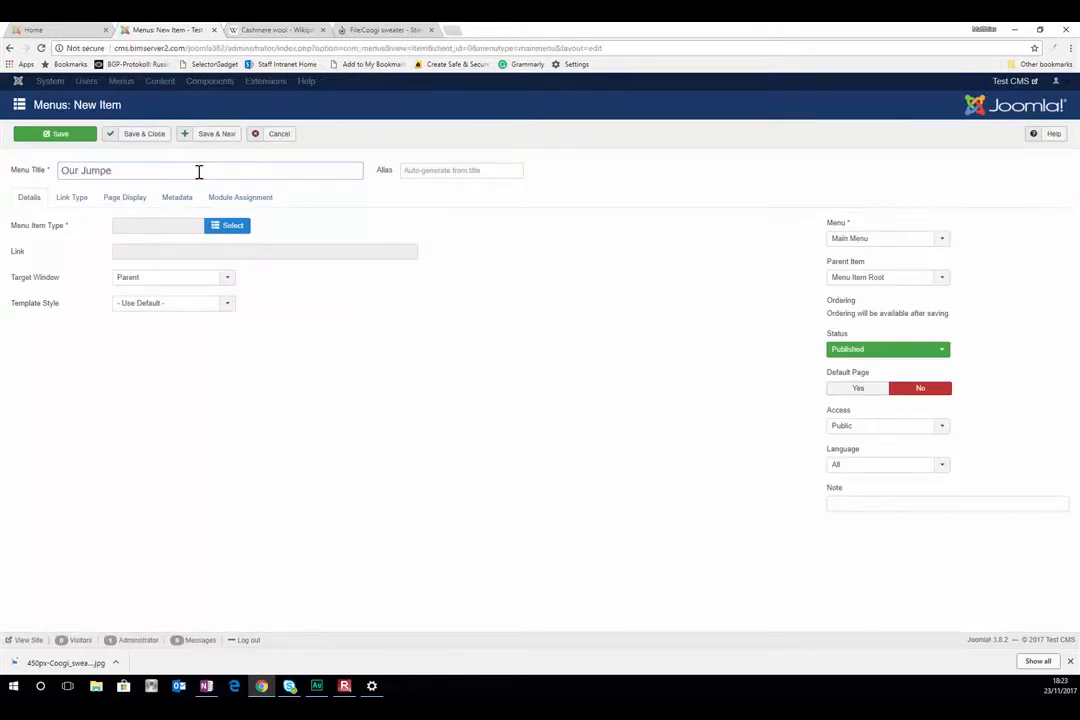
click(228, 228)
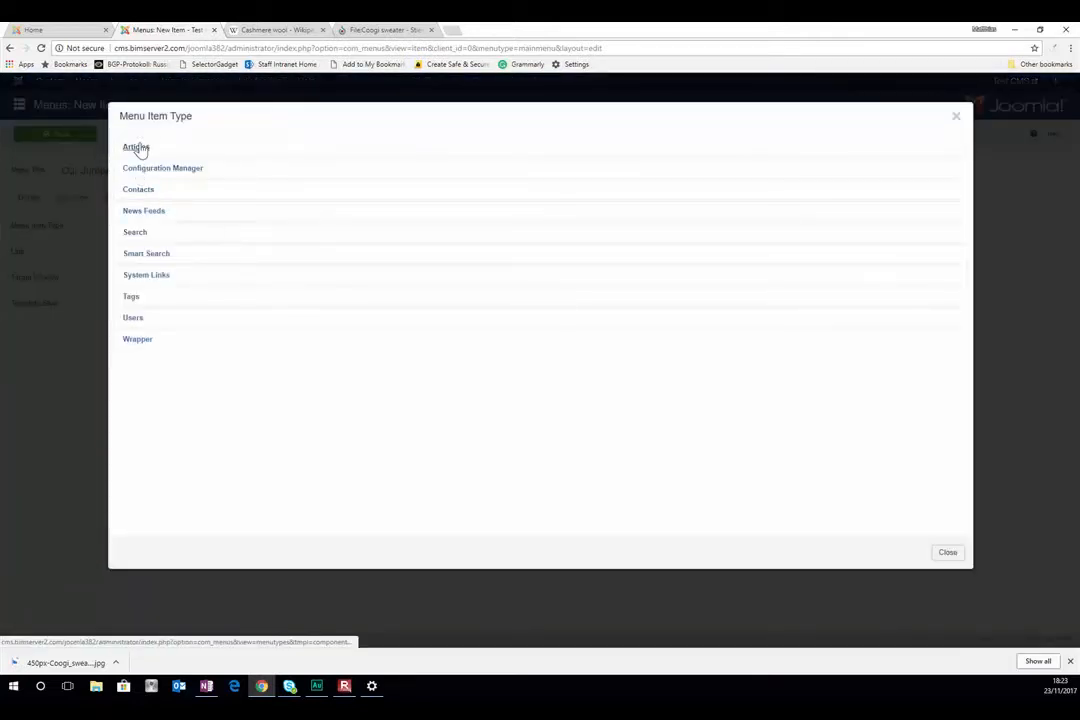
click(137, 148)
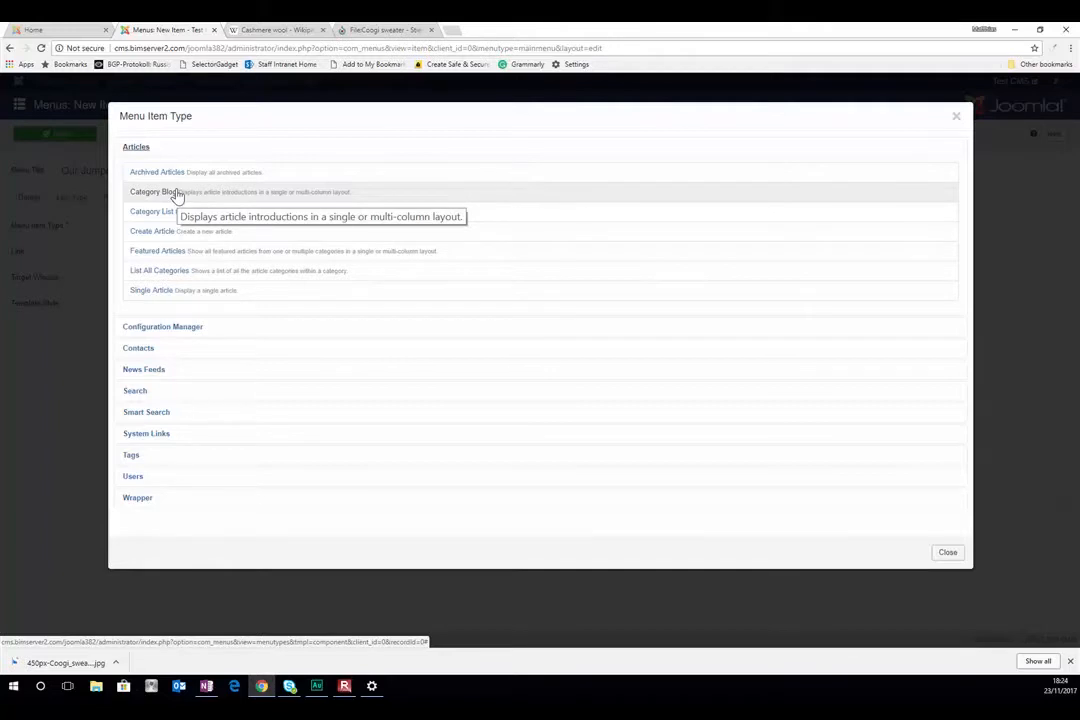
click(176, 193)
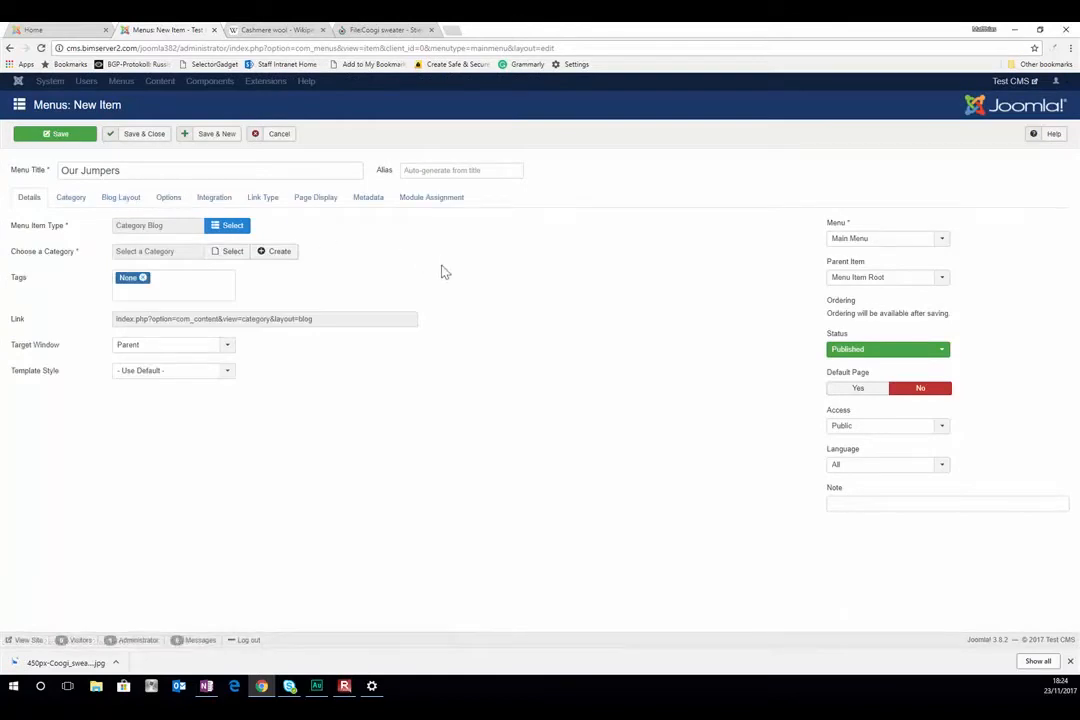
- Link the menu item to the Jumpers category, and save and close it
click(218, 254)
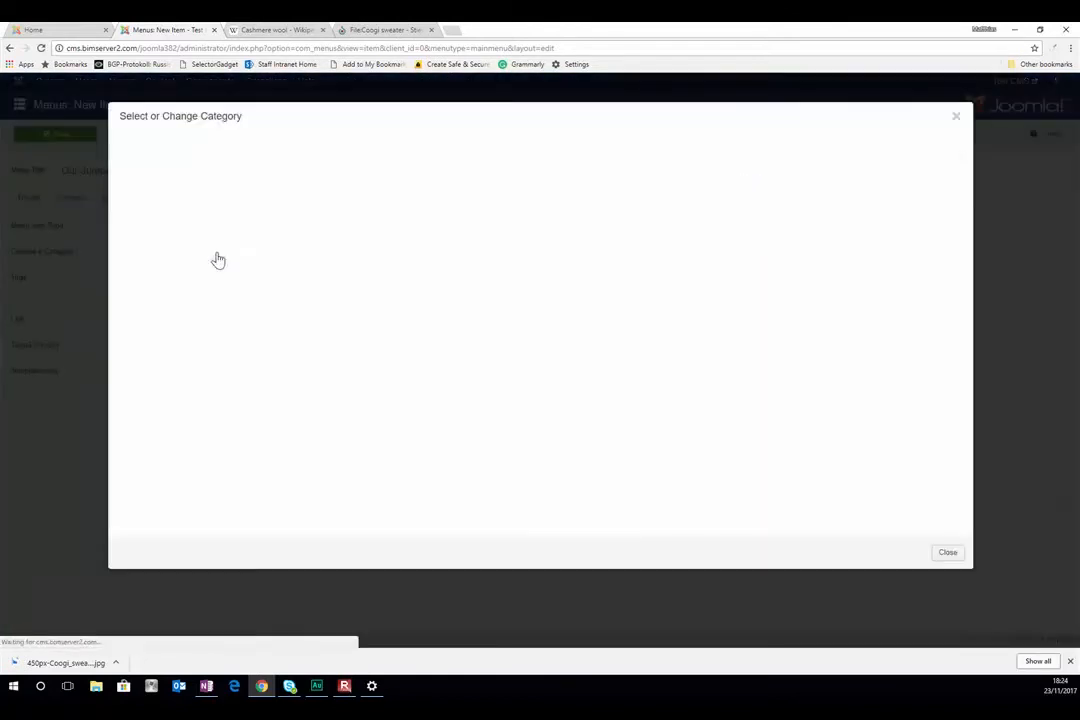
click(169, 220)
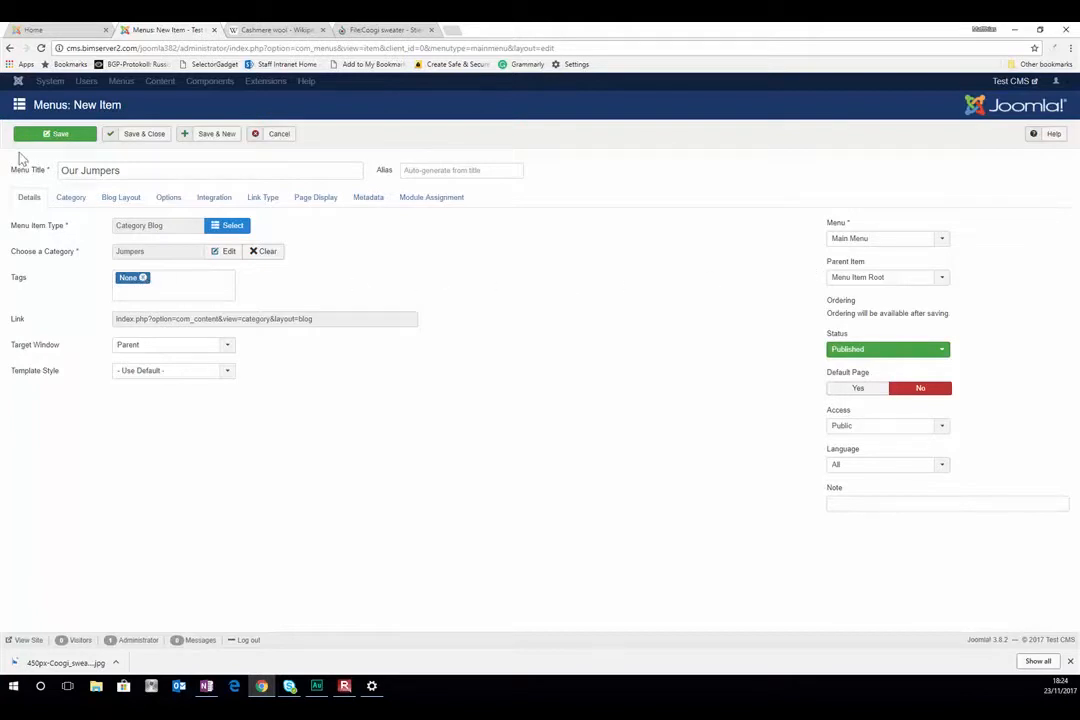
click(140, 138)
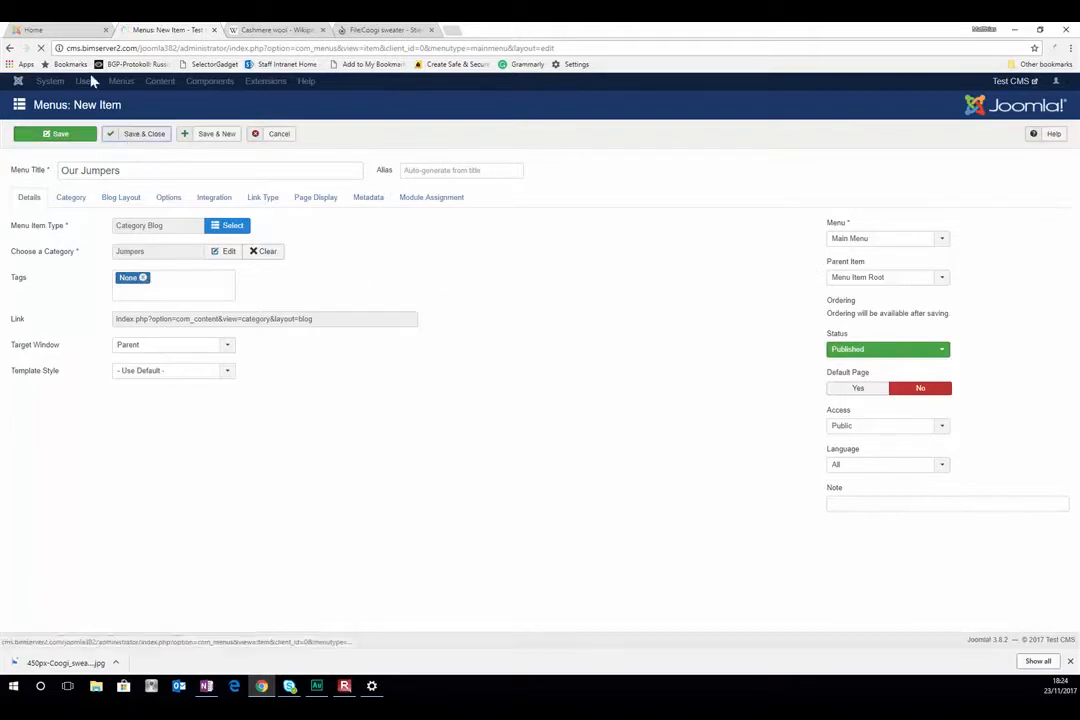
- Reload the public site and view the Our Jumpers page
click(35, 31)
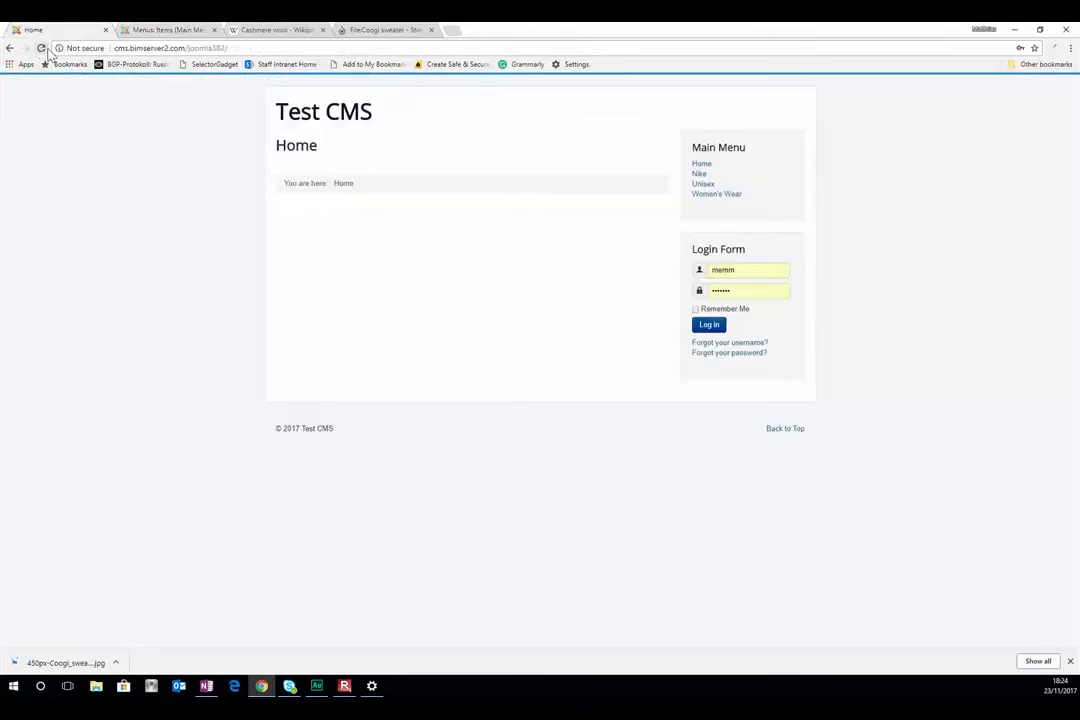
click(41, 47)
click(720, 176)
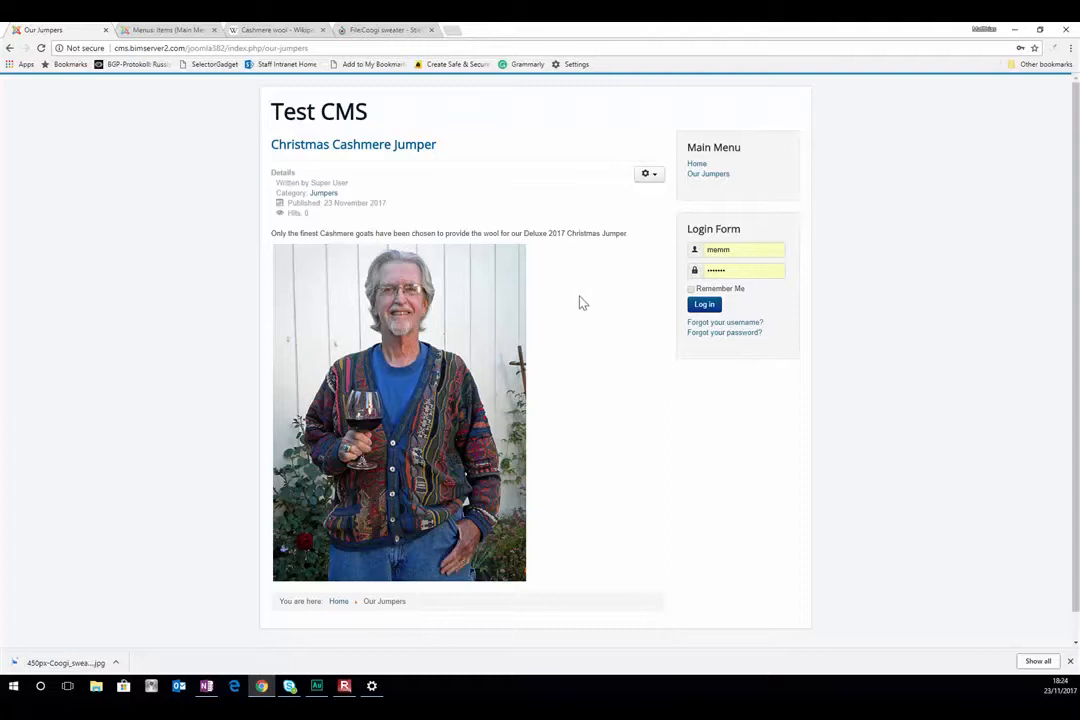
- Return to the administrator site and open the Christmas Cashmere Jumper article's content for editing
click(163, 30)
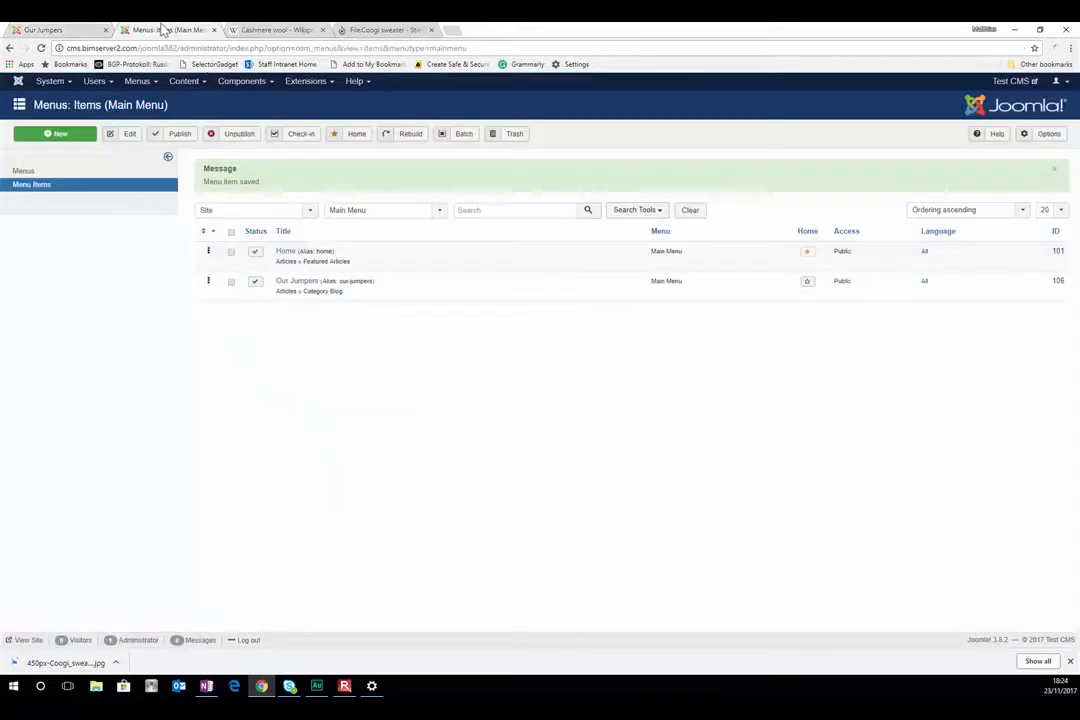
click(199, 84)
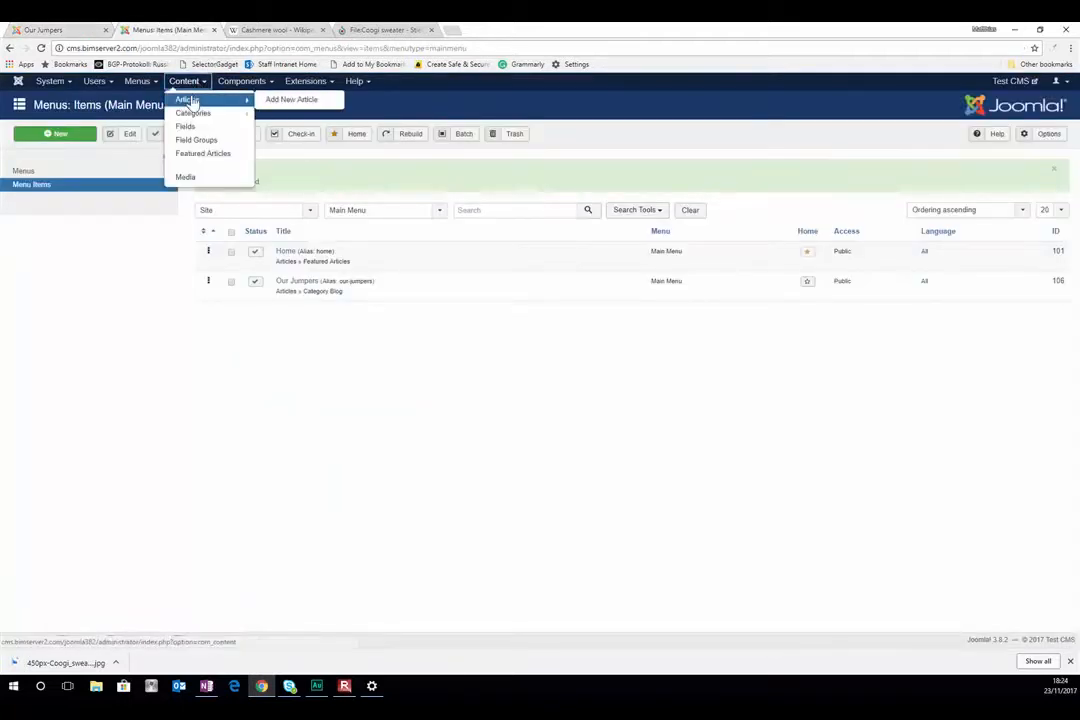
click(190, 98)
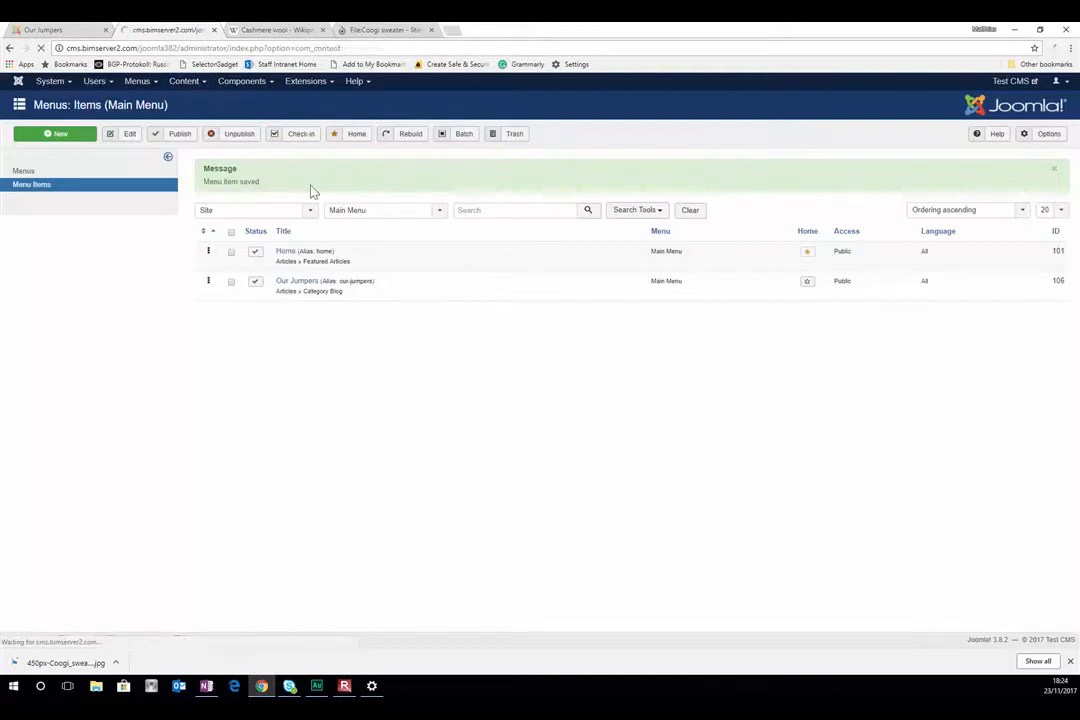
click(337, 208)
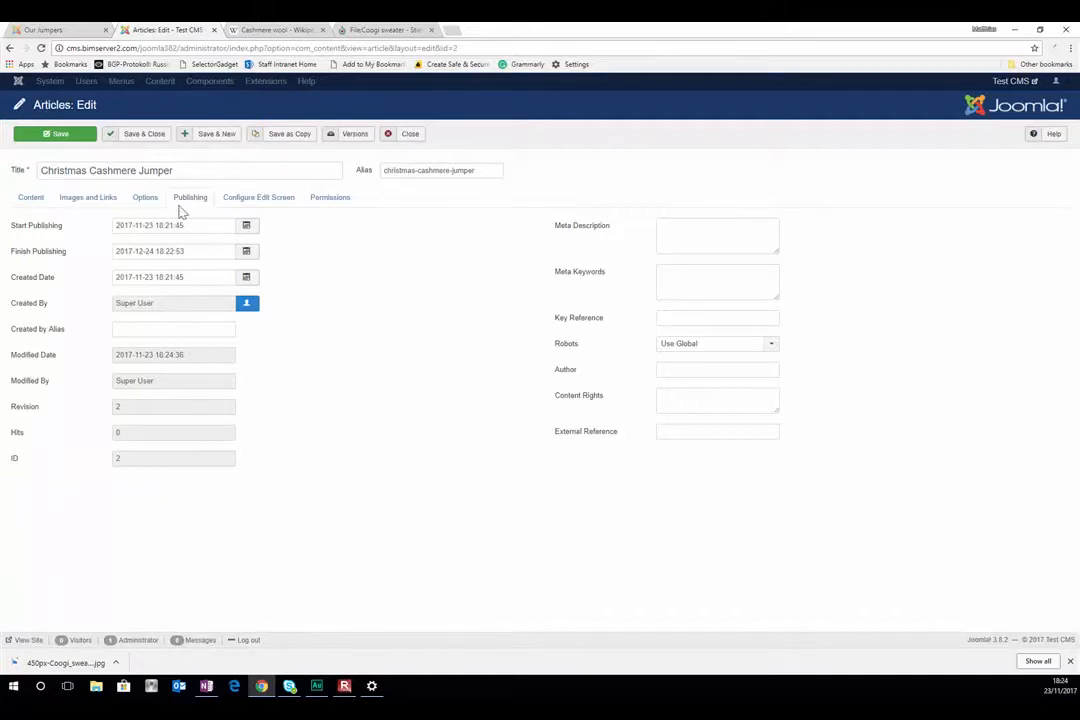
click(34, 200)
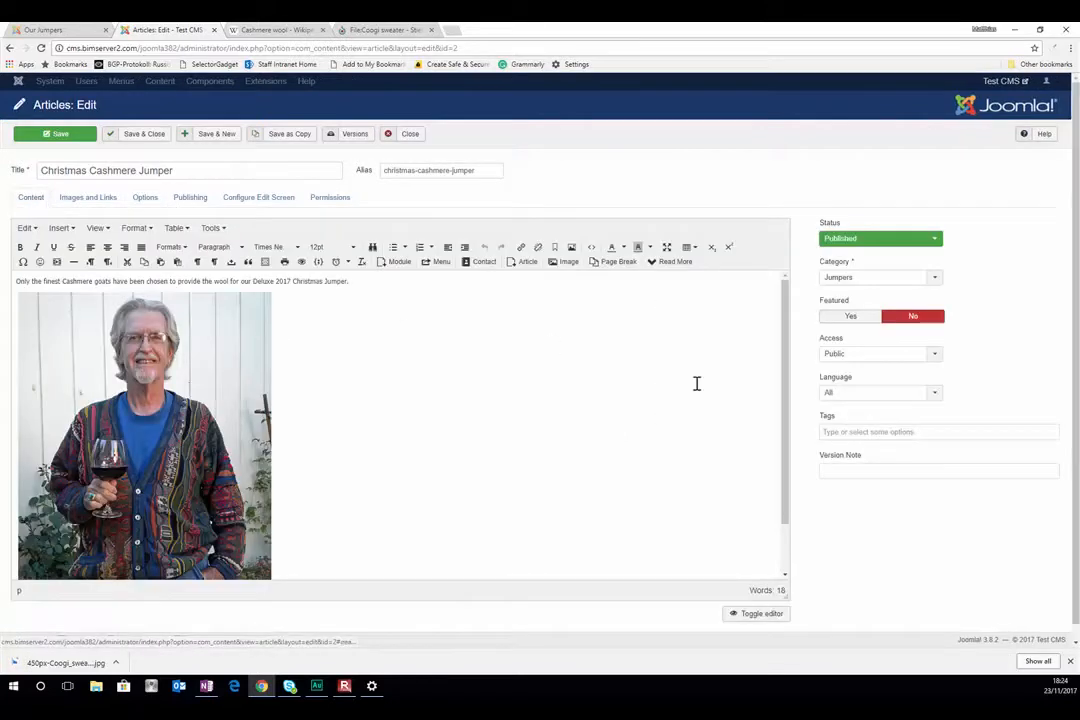
- Add the tags Cashmere and Christmas to the article
click(864, 431)
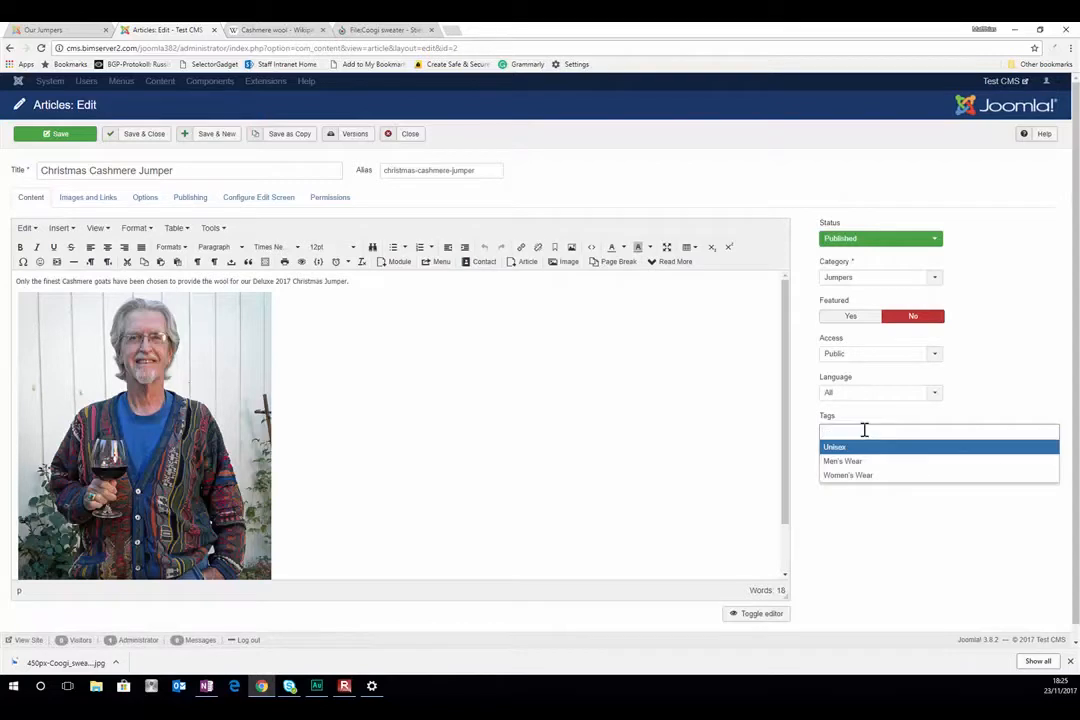
text(Cashmere)
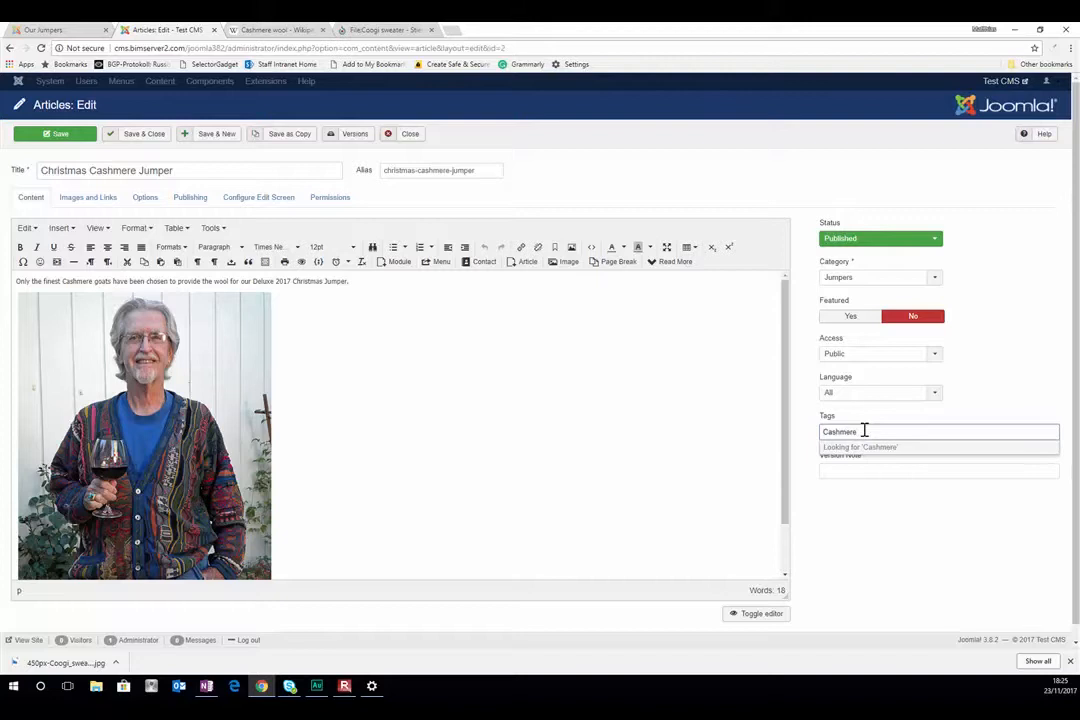
key(Tab)
click(864, 431)
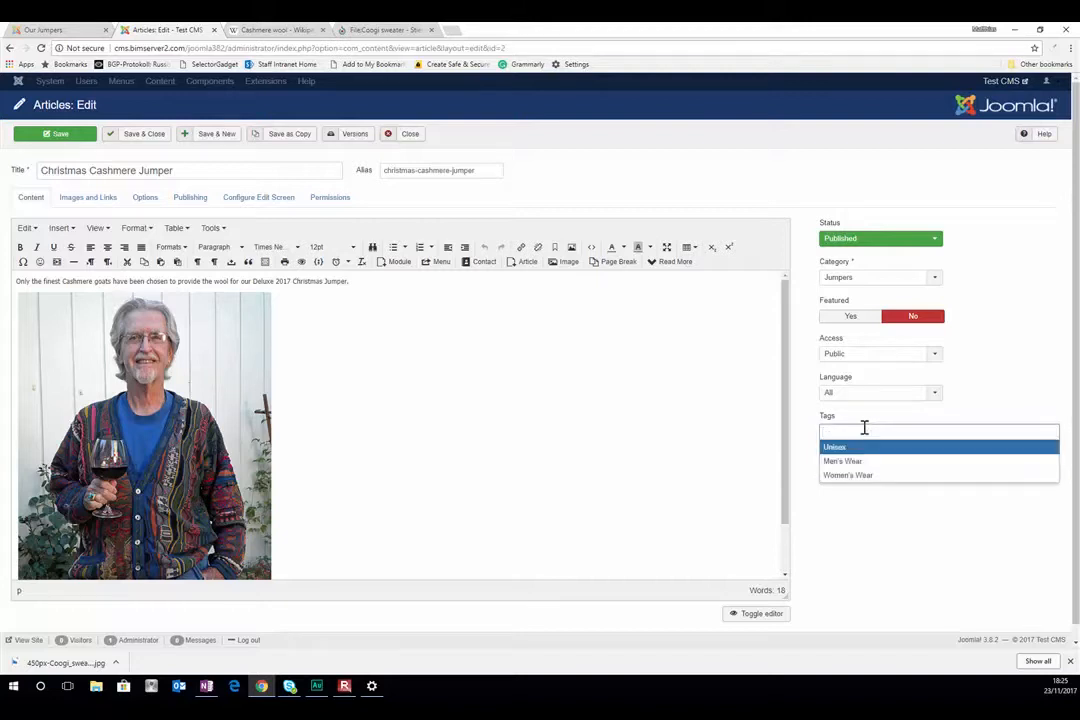
text(Cashmere)
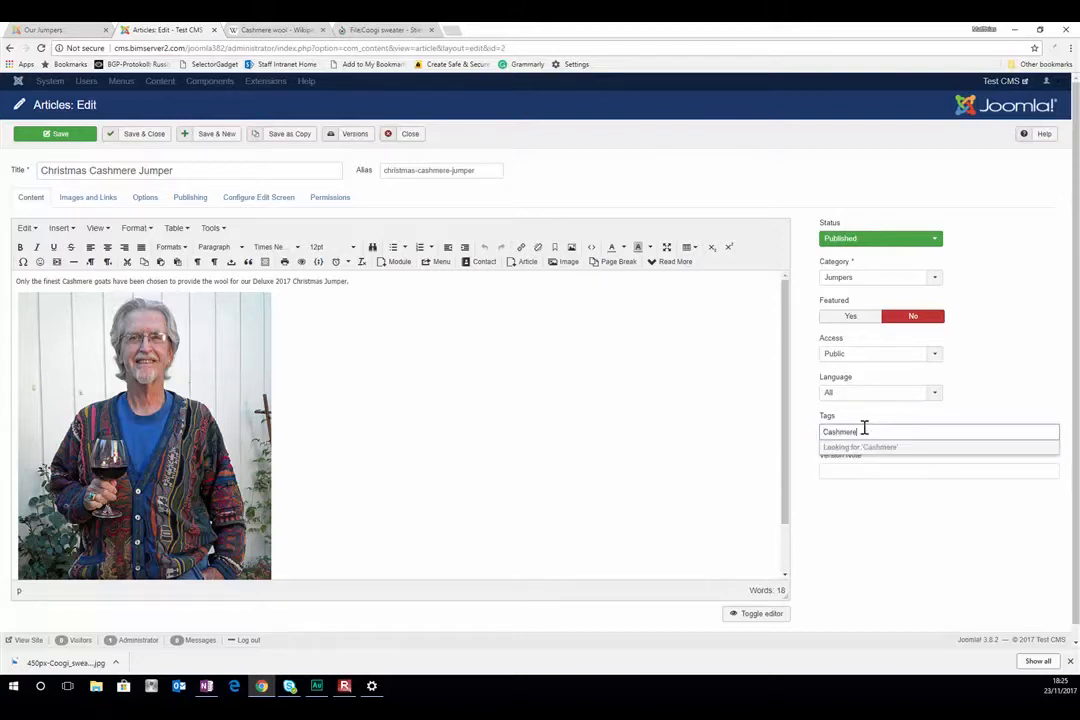
key(Return)
text(Christmas)
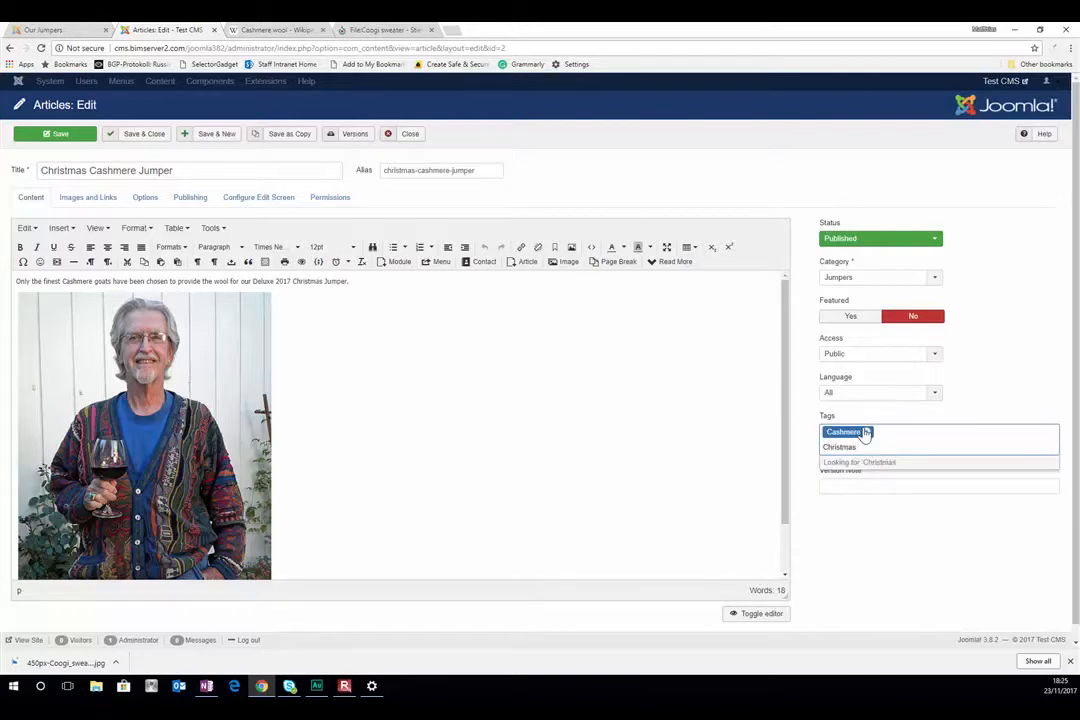
key(Return)
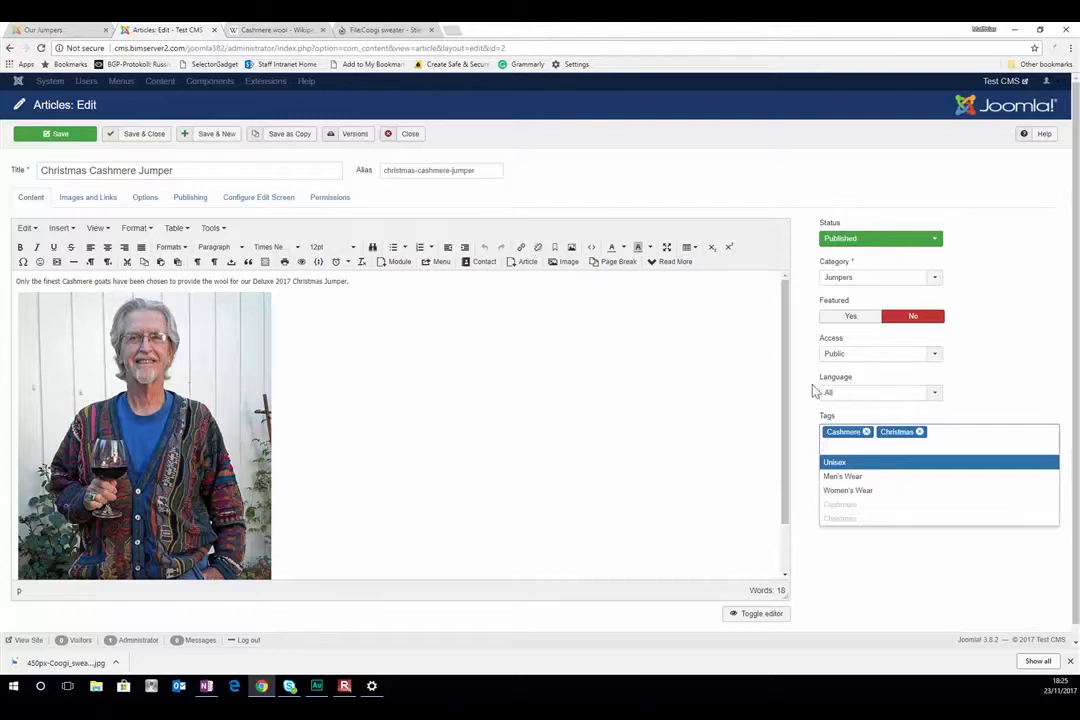
text(MAle)
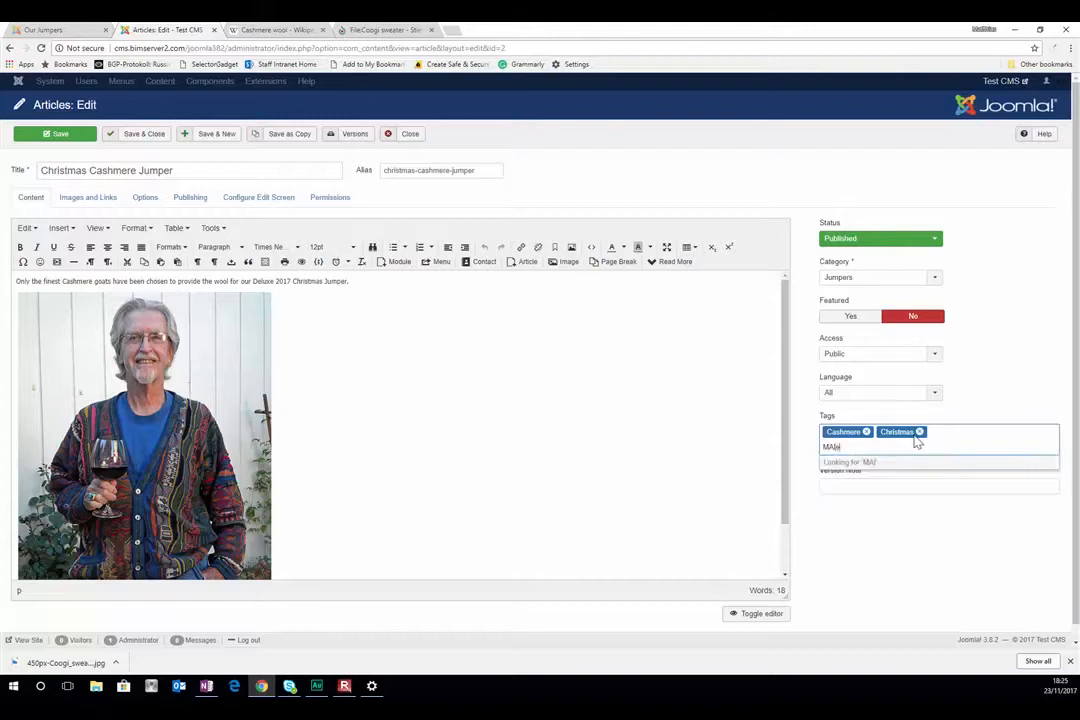
key(Return)
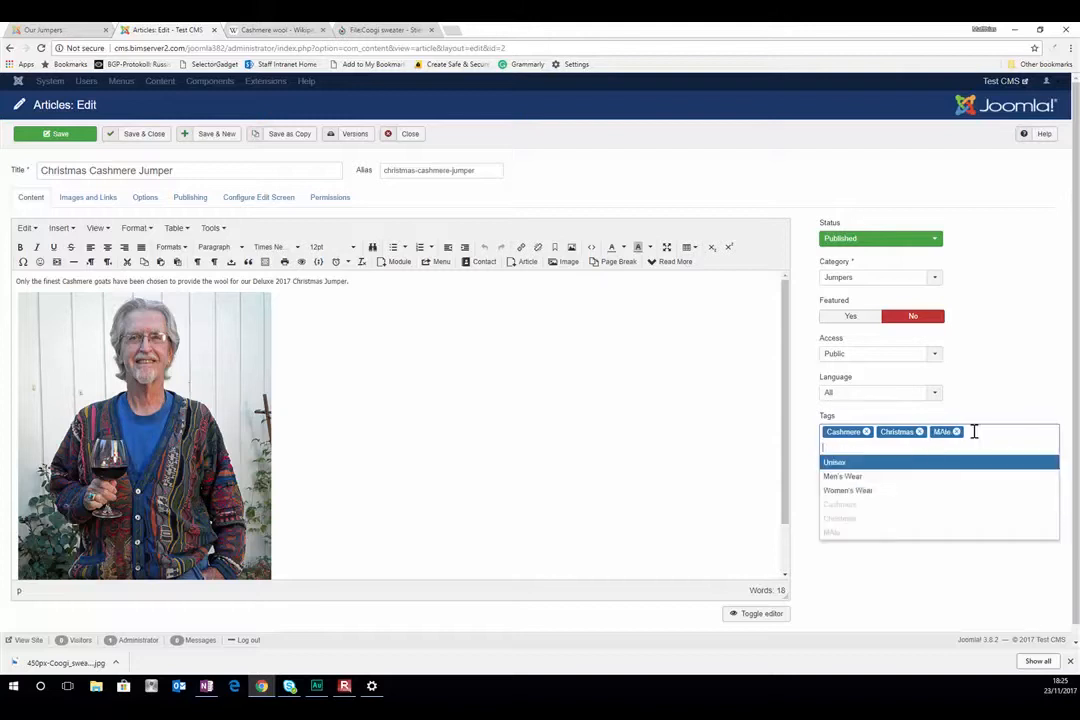
click(956, 432)
click(959, 432)
text(Male)
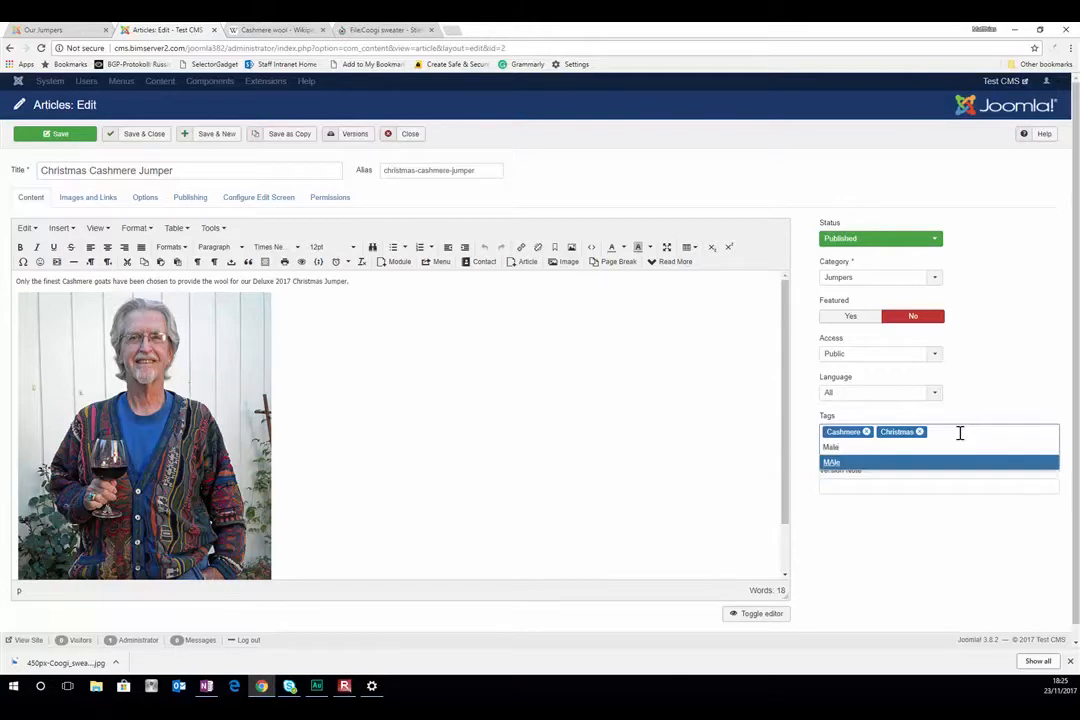
key(Return)
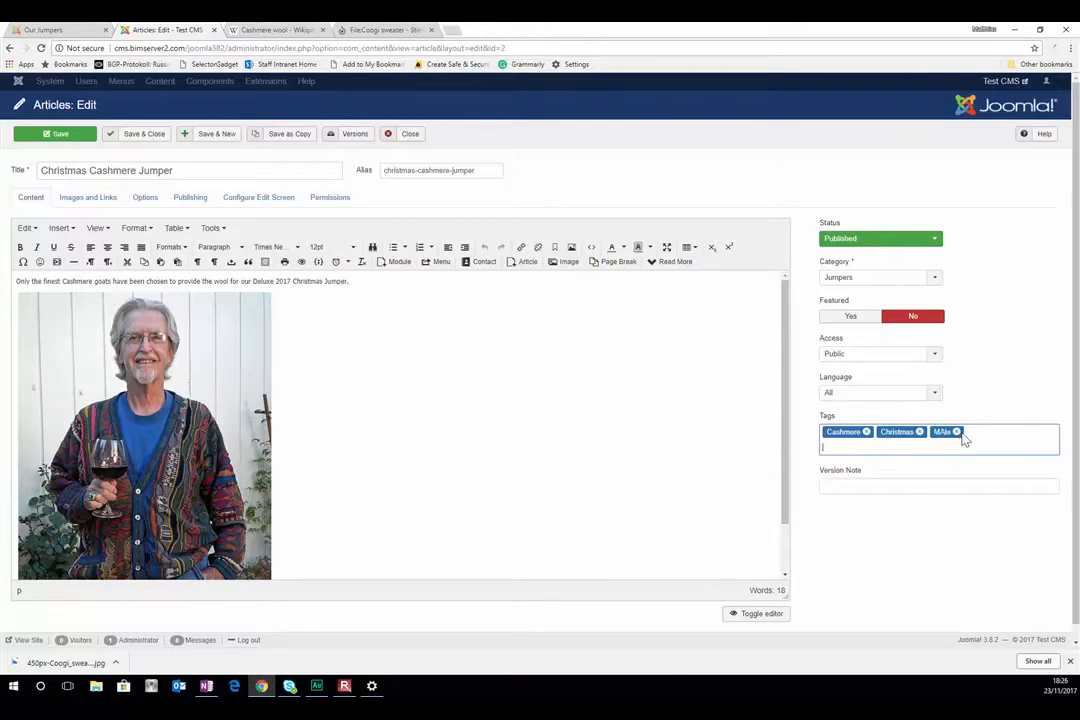
click(957, 435)
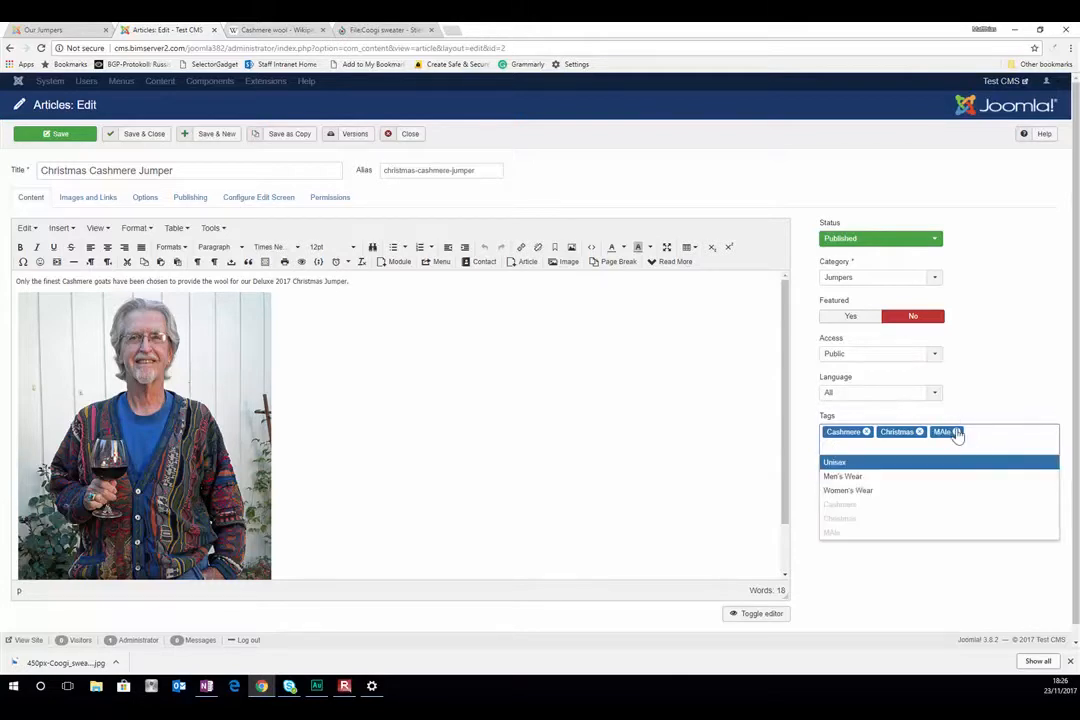
click(956, 432)
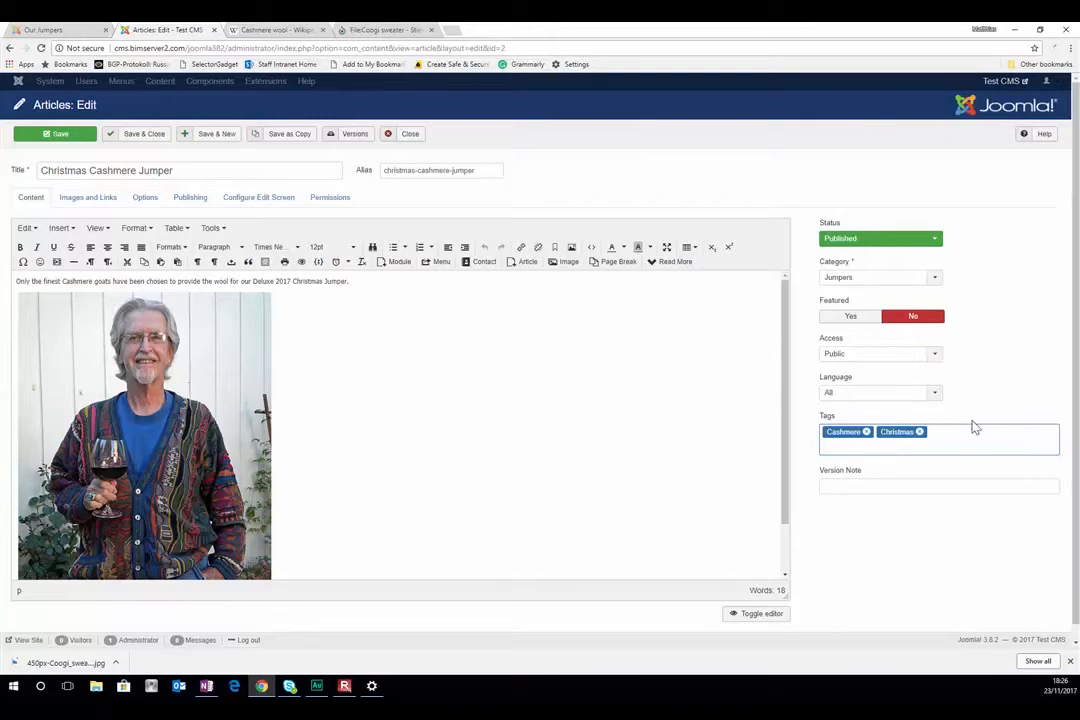
click(974, 434)
text(Male)
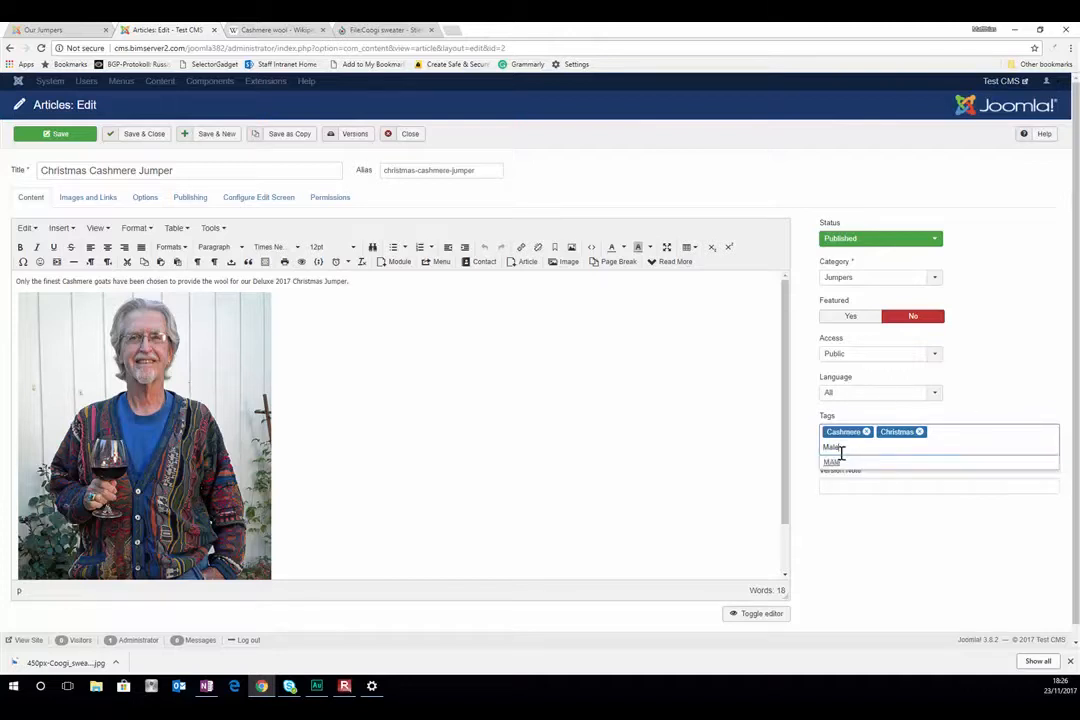
click(836, 464)
click(955, 436)
click(955, 433)
click(952, 438)
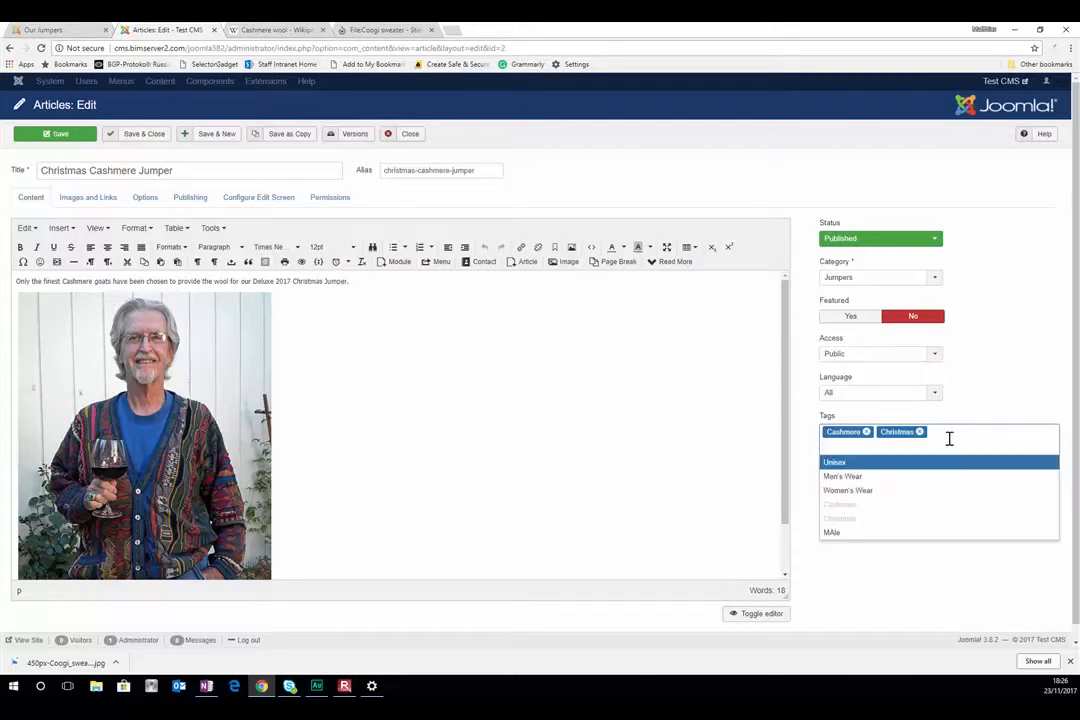
- Add the tag Male to the Christmas Cashmere Jumper article, and save and close it
text(Male)
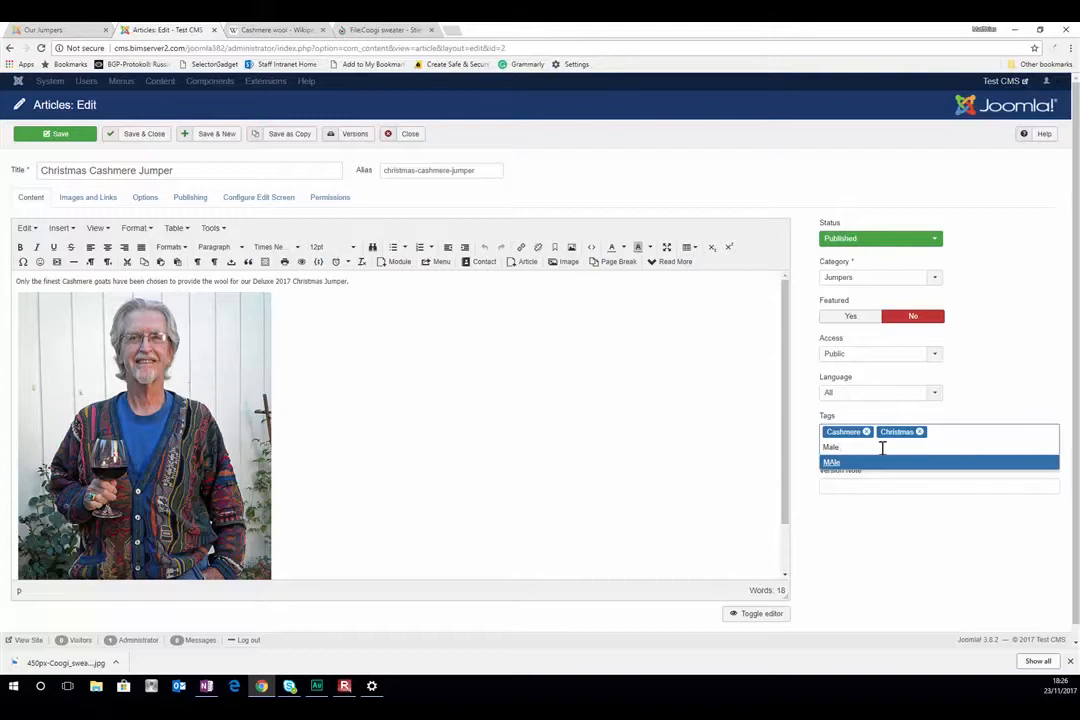
key(Escape)
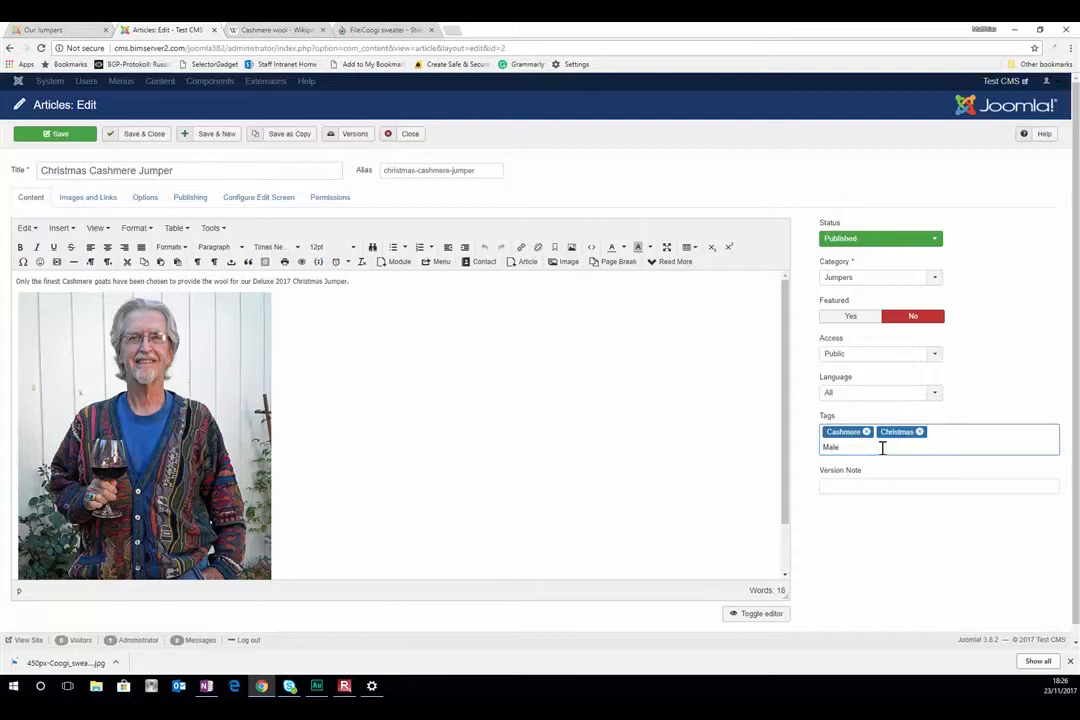
key(Return)
click(138, 138)
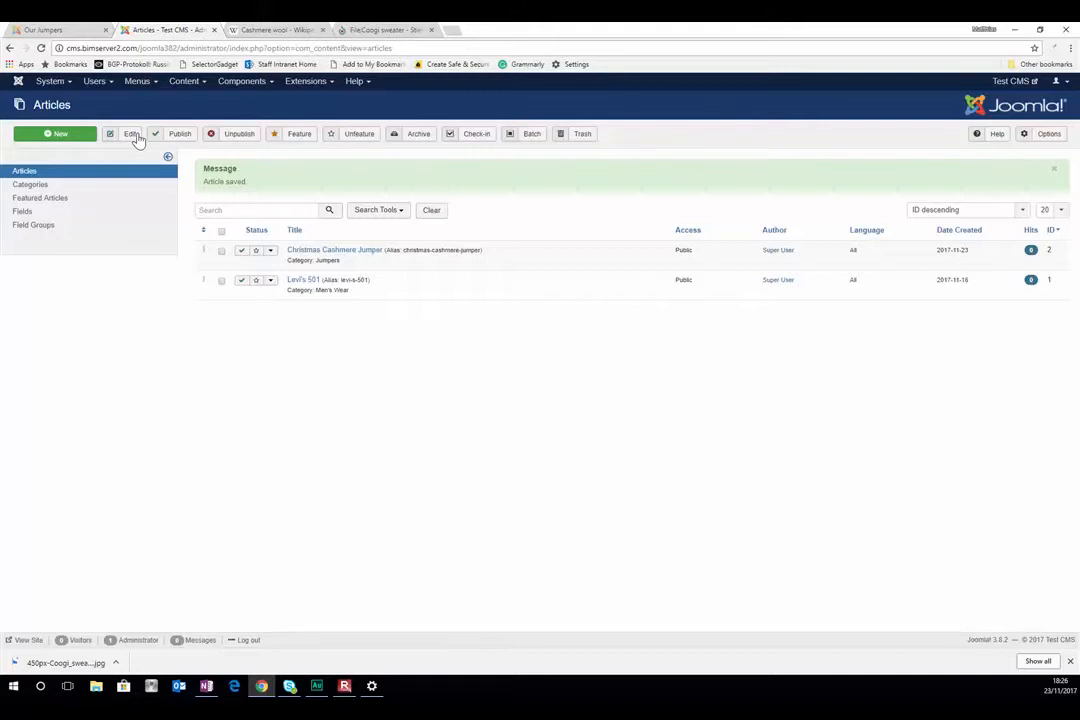
- Open the administration list of user groups
click(195, 87)
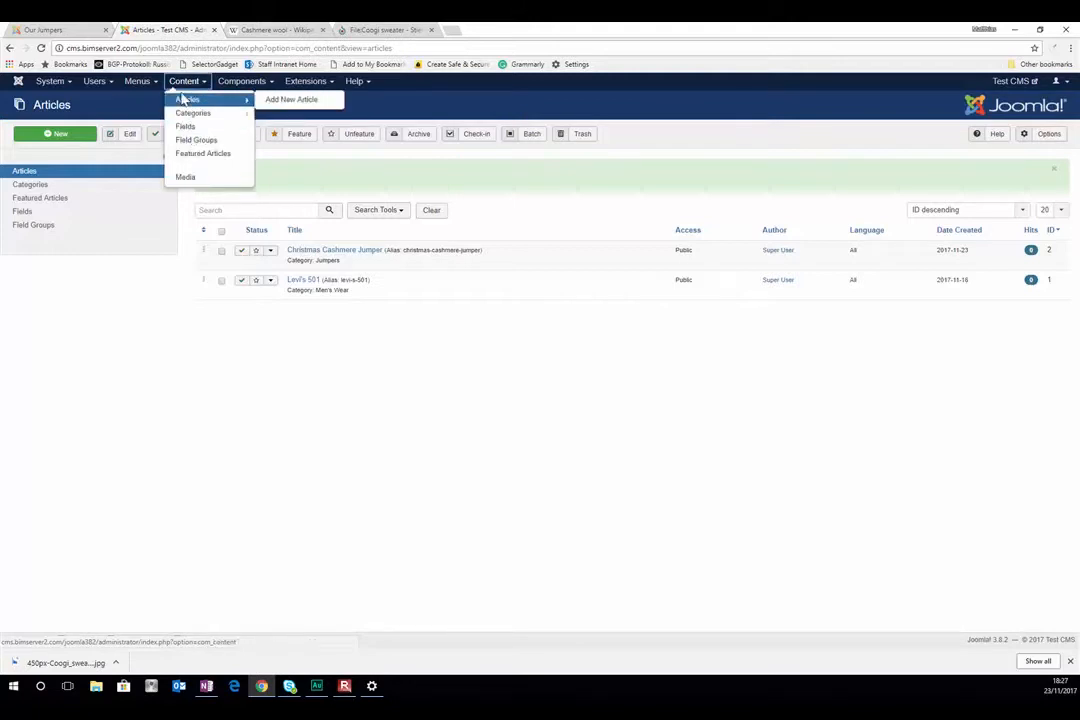
click(139, 80)
click(95, 81)
click(101, 111)
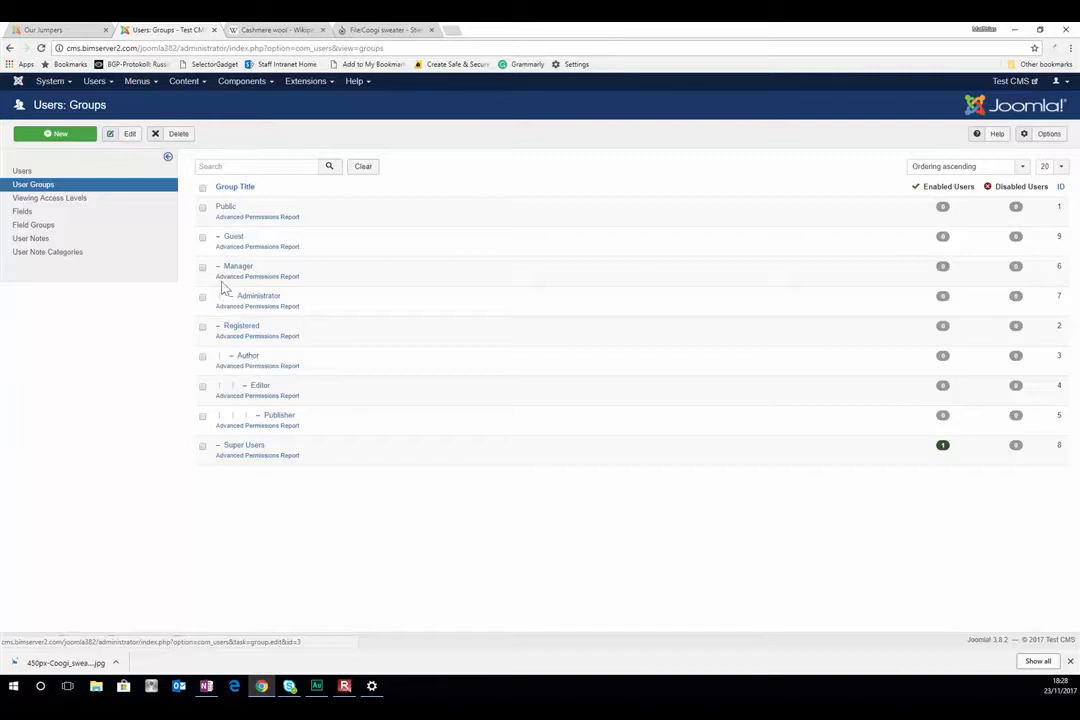
- Create a user group titled Jumper Group with Editor as its parent, and save and close it
click(60, 134)
click(138, 206)
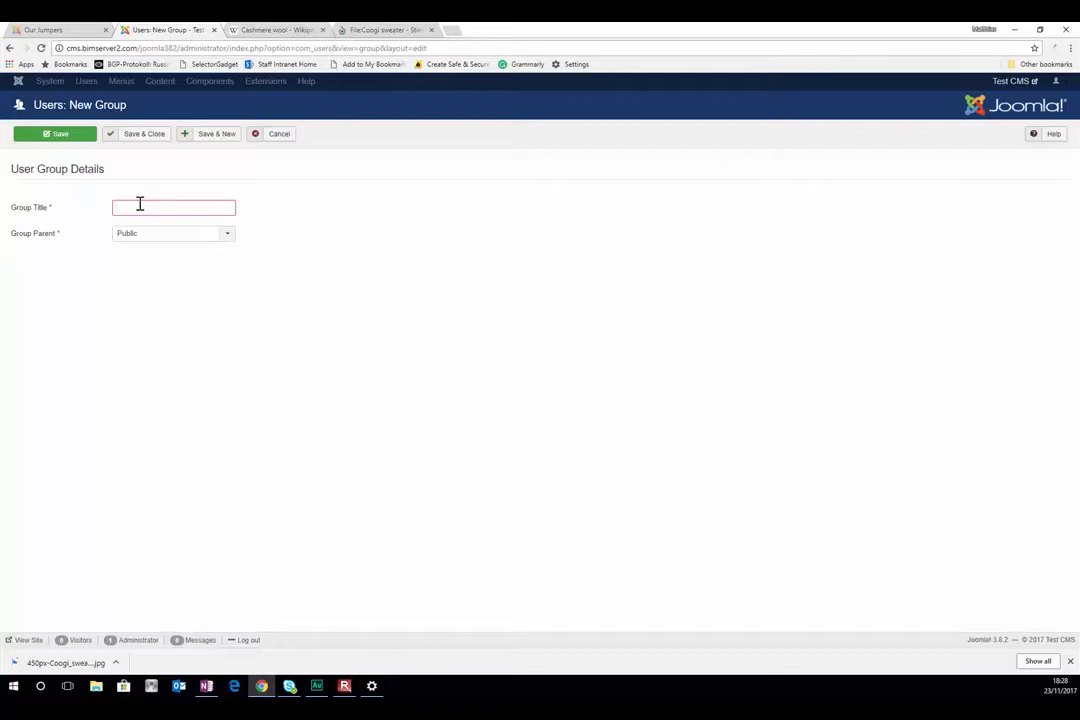
text(Jump)
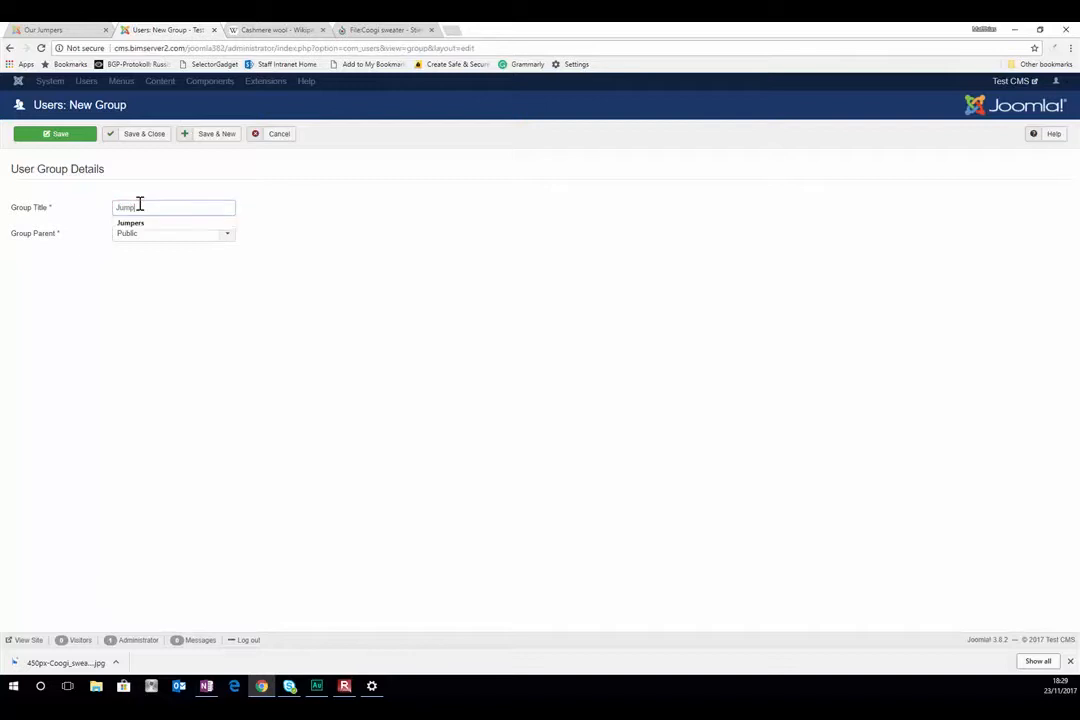
text(ers Group)
click(168, 237)
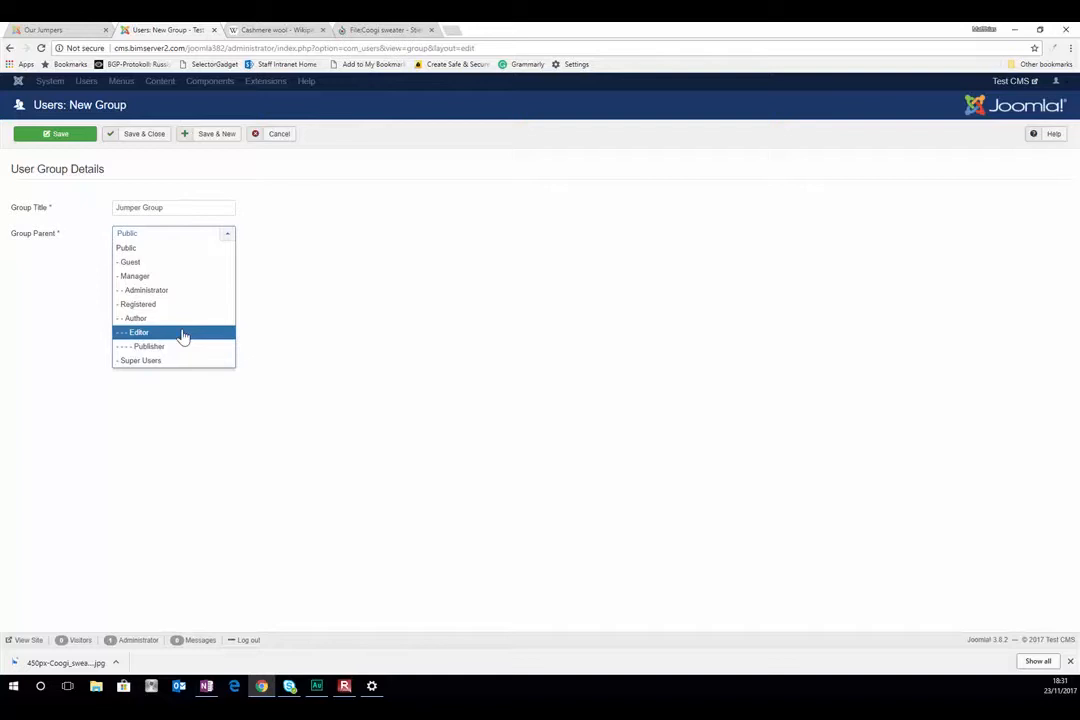
click(183, 333)
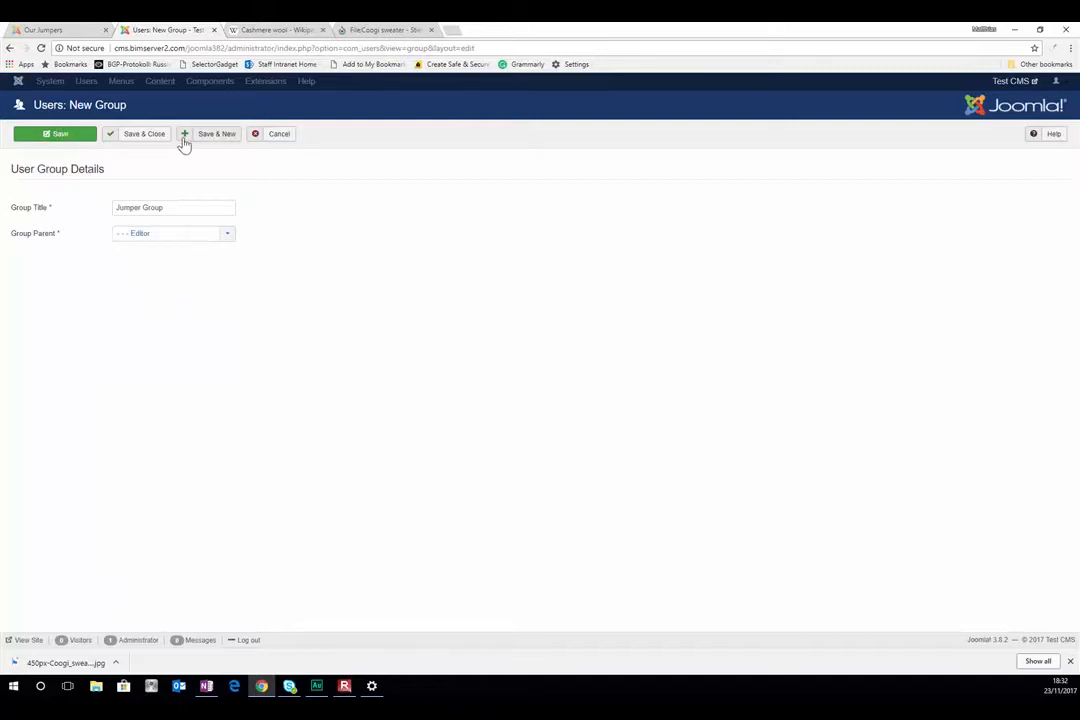
click(134, 143)
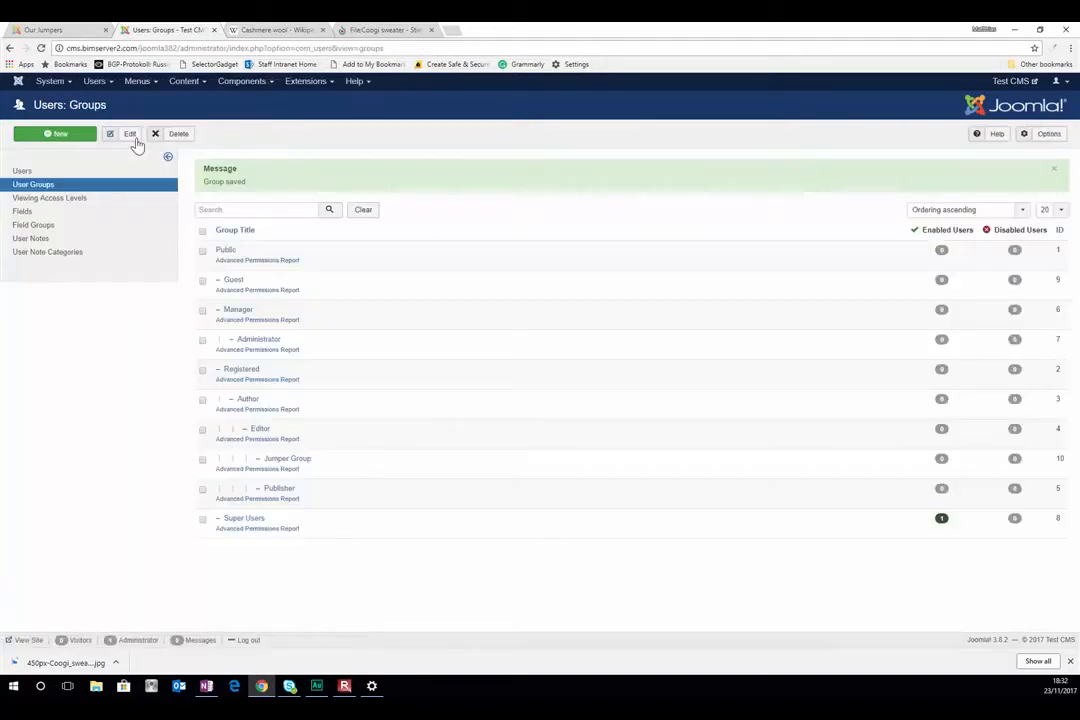
- Examine the advanced permissions report for Jumper Group, and close the report
click(295, 471)
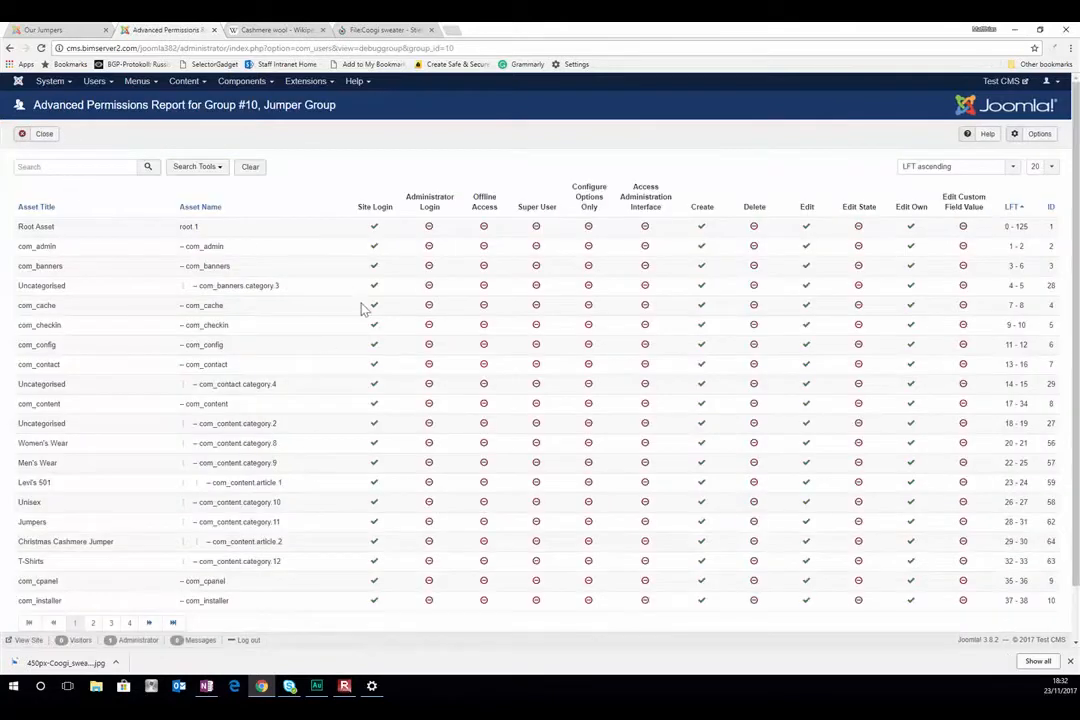
scroll(372, 320, down, 1)
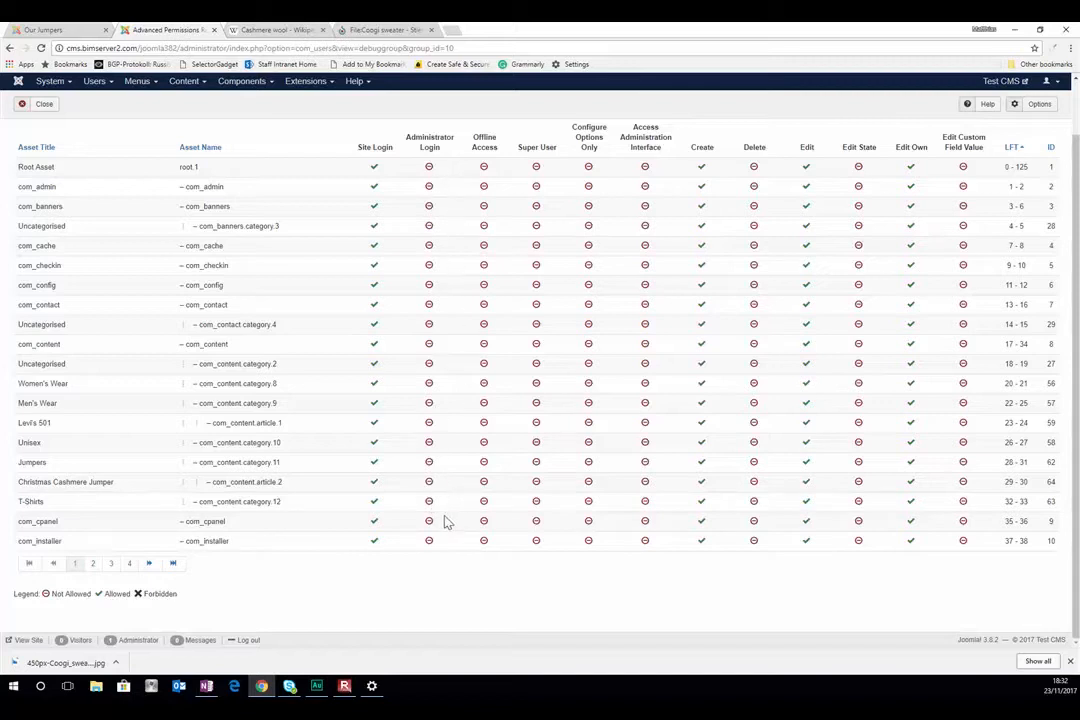
mouse_move(426, 137)
click(41, 104)
- Examine the Jumpers category's permissions for Jumper Group and Publisher, and close the category
click(190, 84)
click(190, 113)
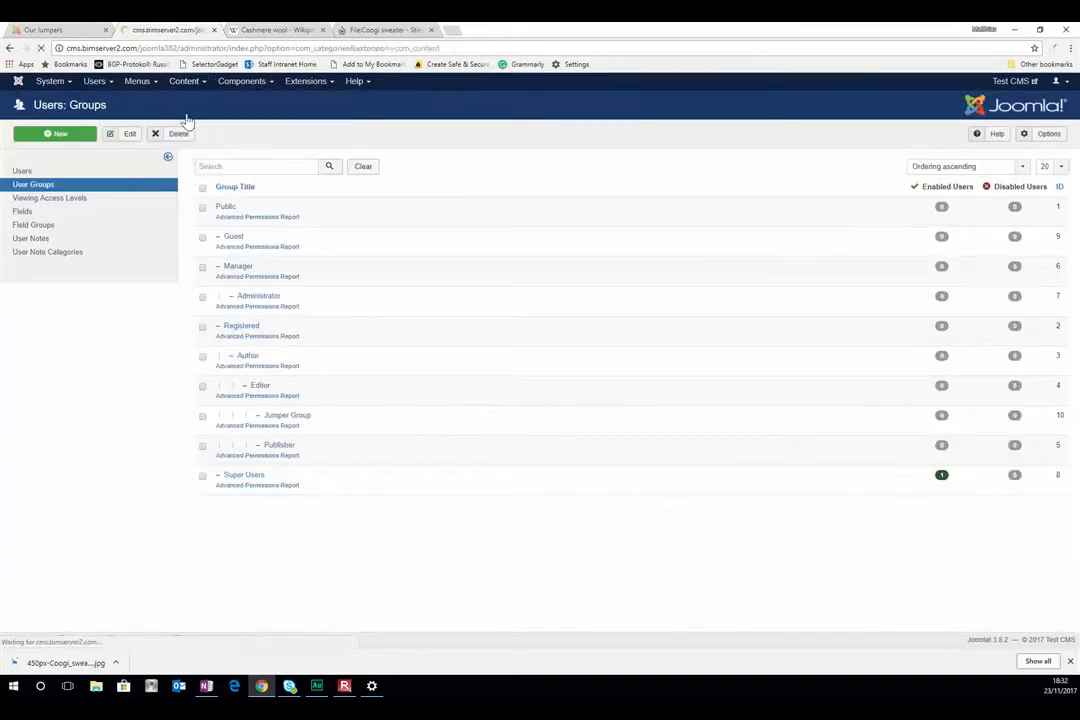
click(297, 226)
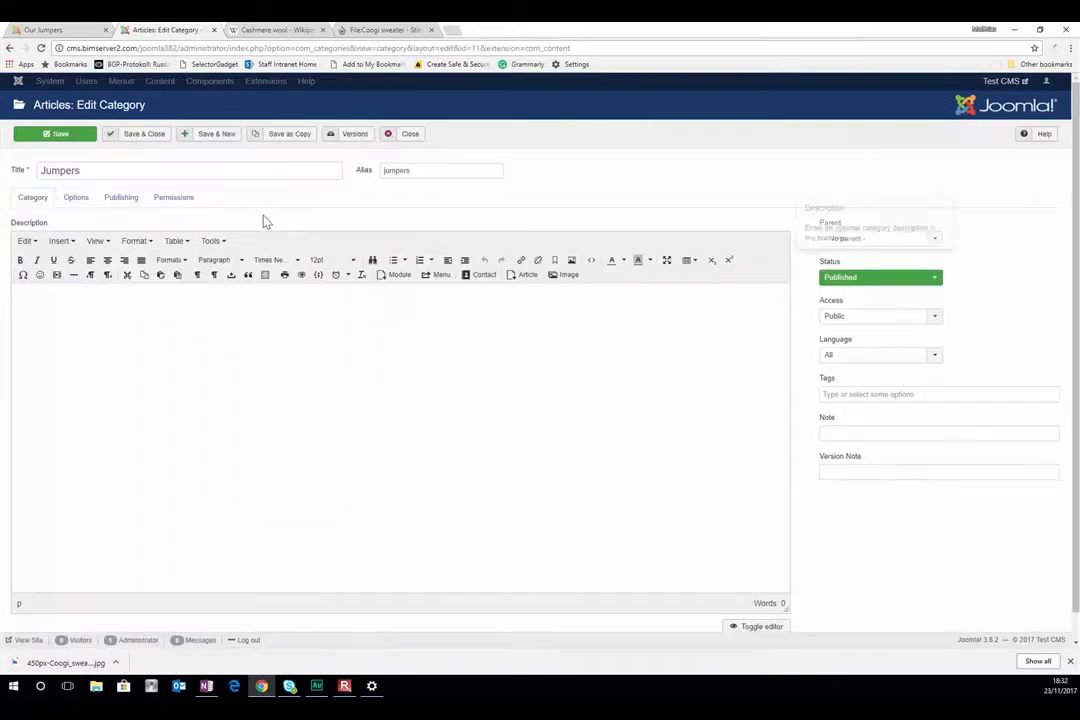
click(190, 200)
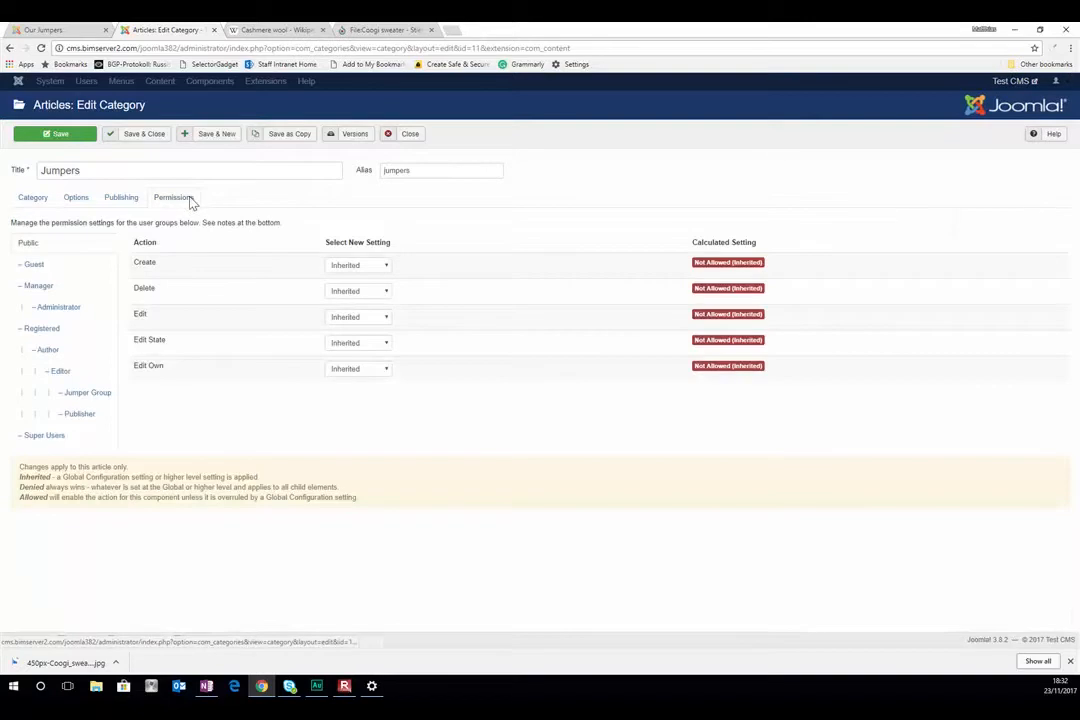
click(85, 395)
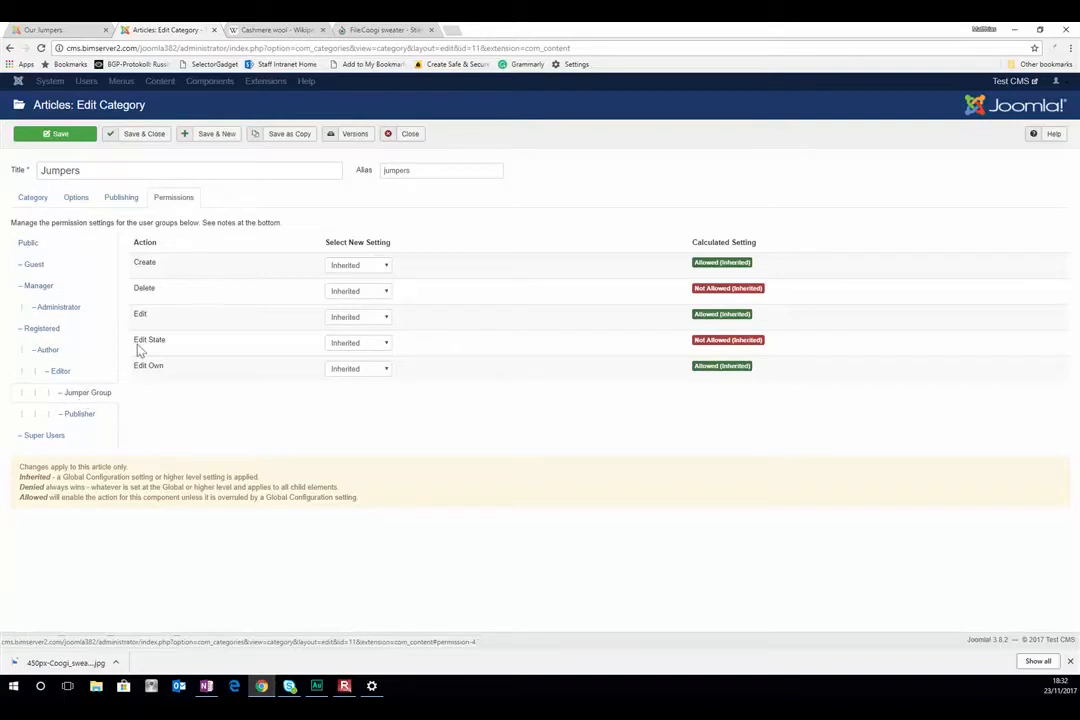
mouse_move(158, 268)
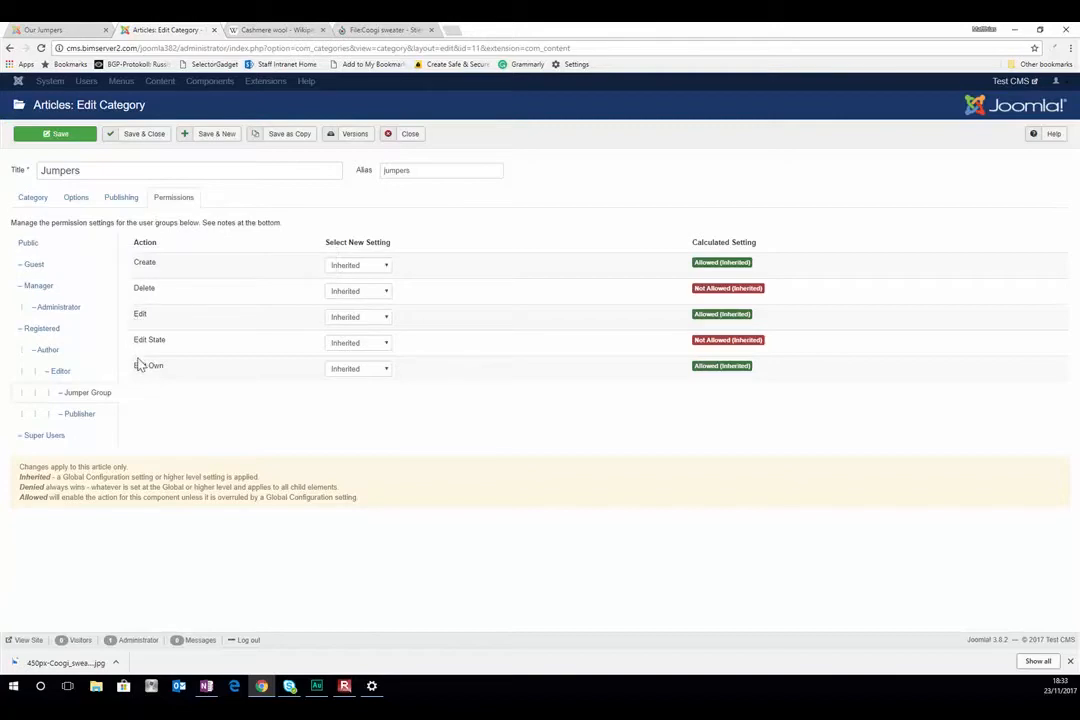
mouse_move(158, 346)
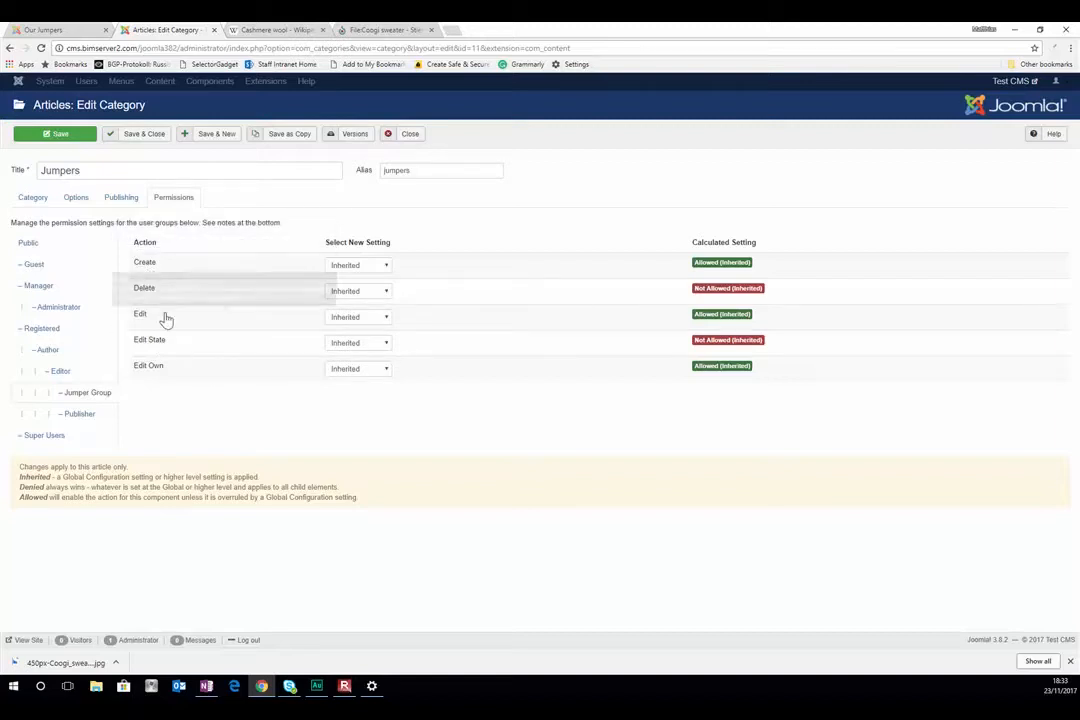
click(82, 416)
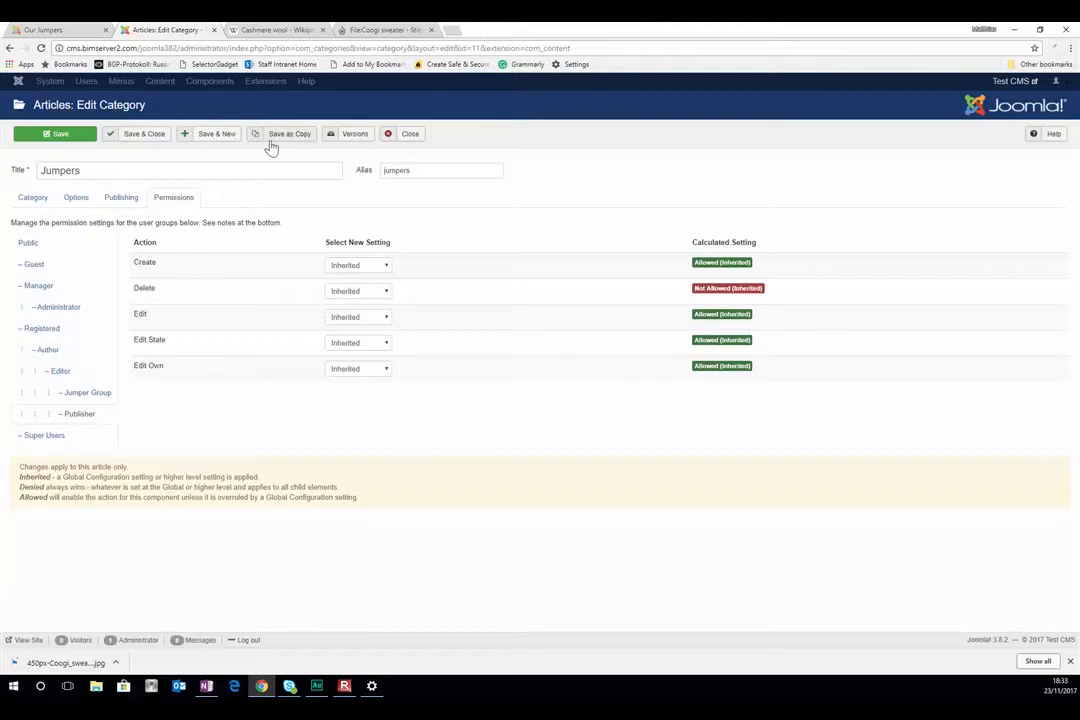
click(422, 139)
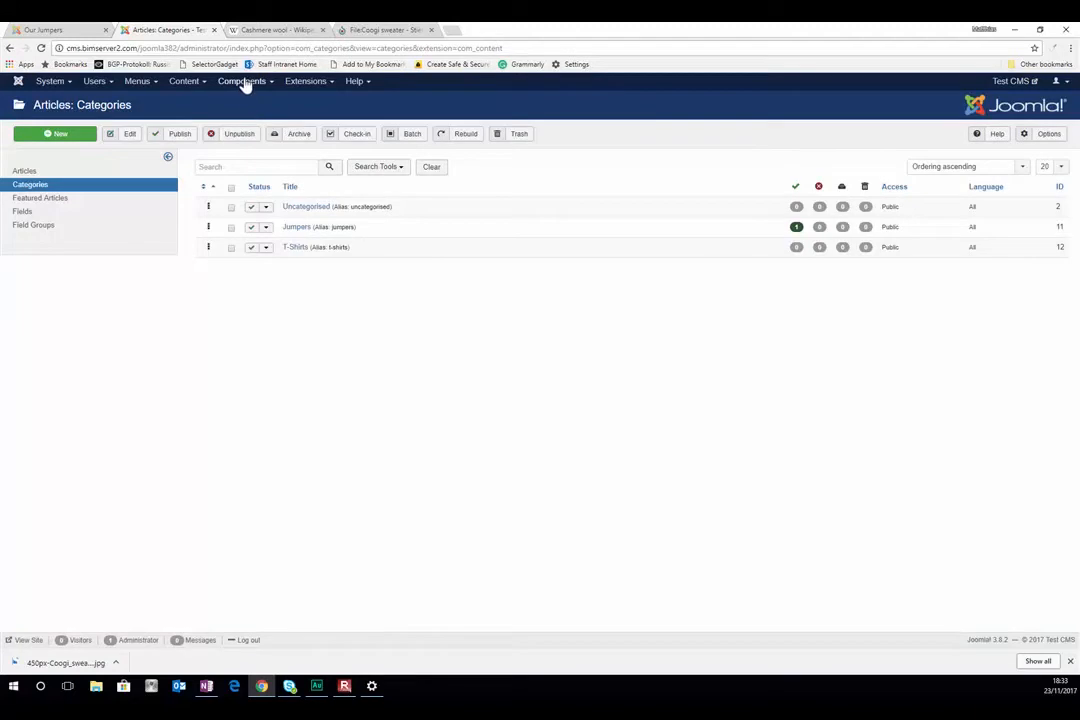
- Open the T-Shirts category and examine its permissions for Jumper Group
click(198, 83)
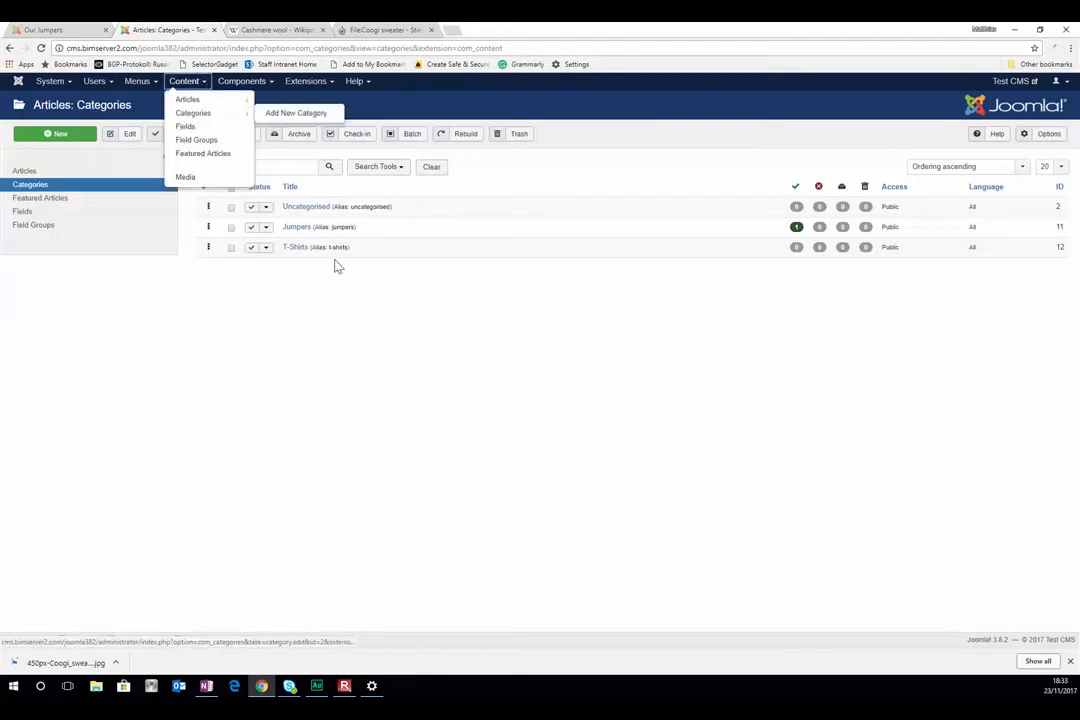
click(293, 250)
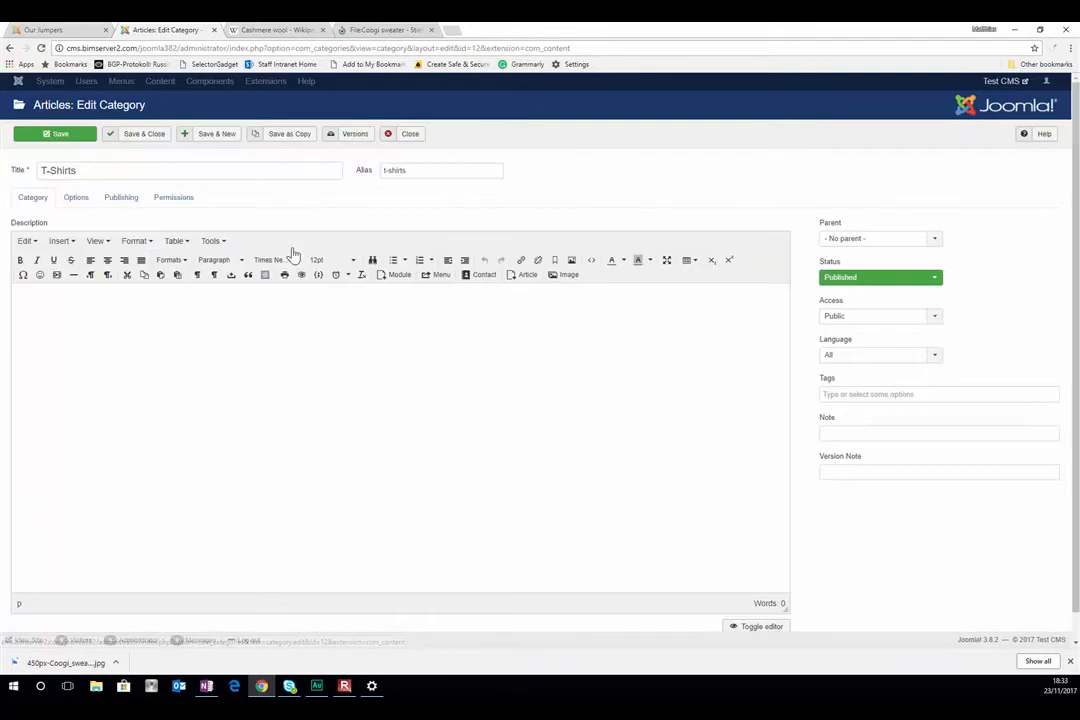
click(178, 199)
click(95, 395)
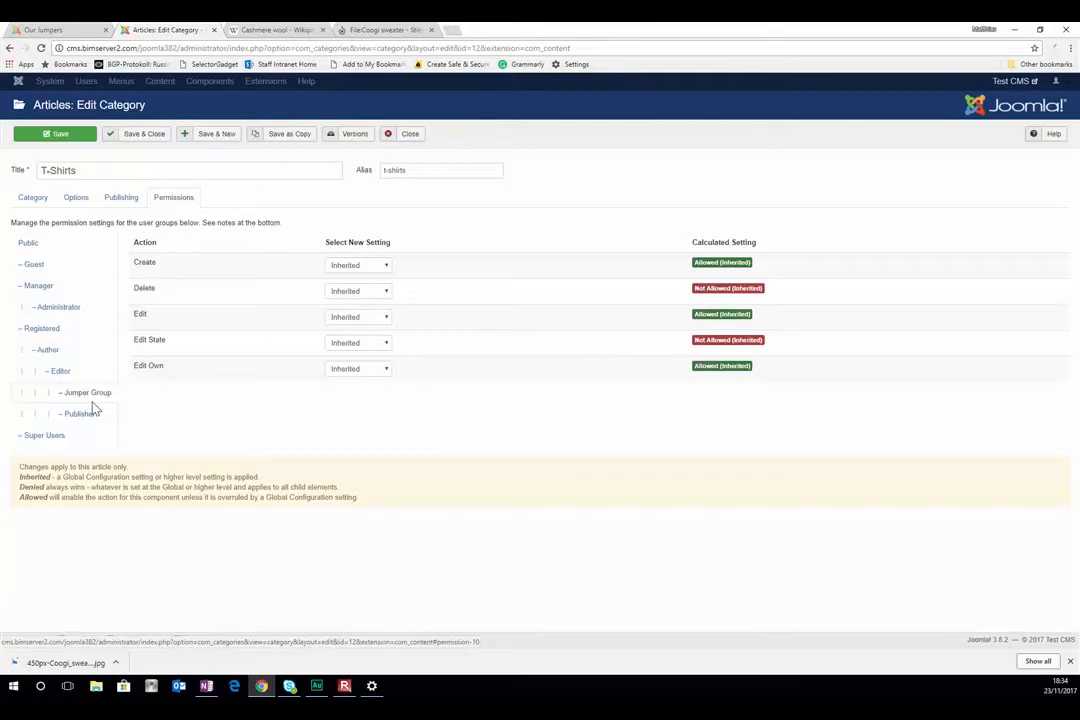
- Switch to OneNote's Week 9 plan page and add a short ink stroke to the stick figure shared by the two outlined groups
click(205, 687)
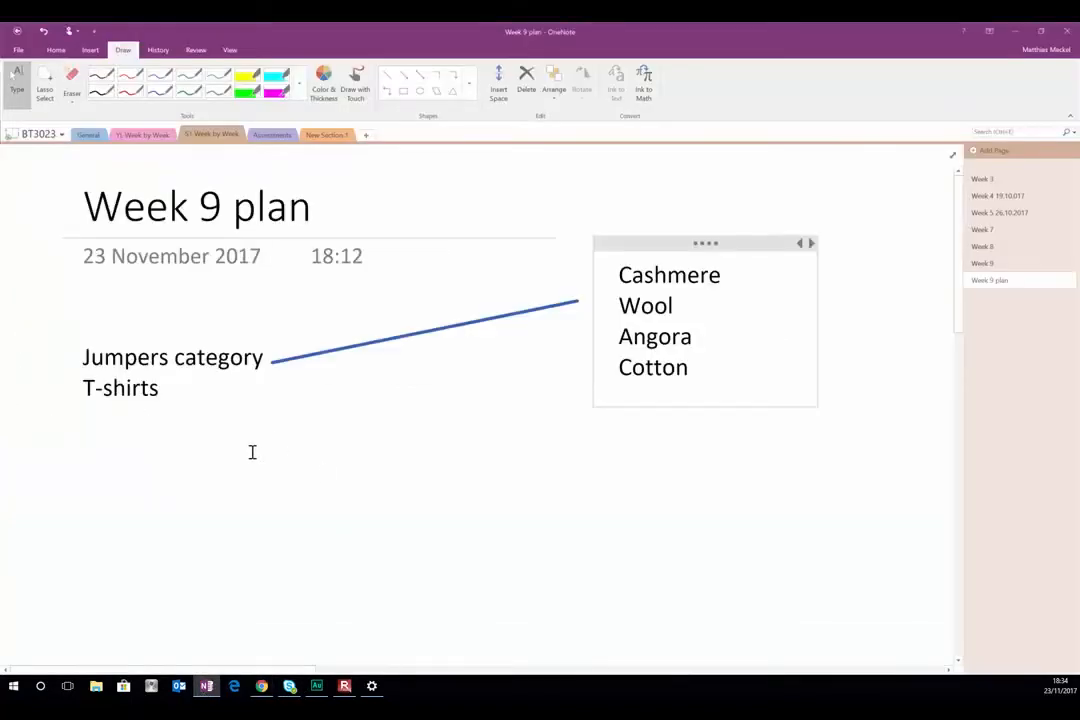
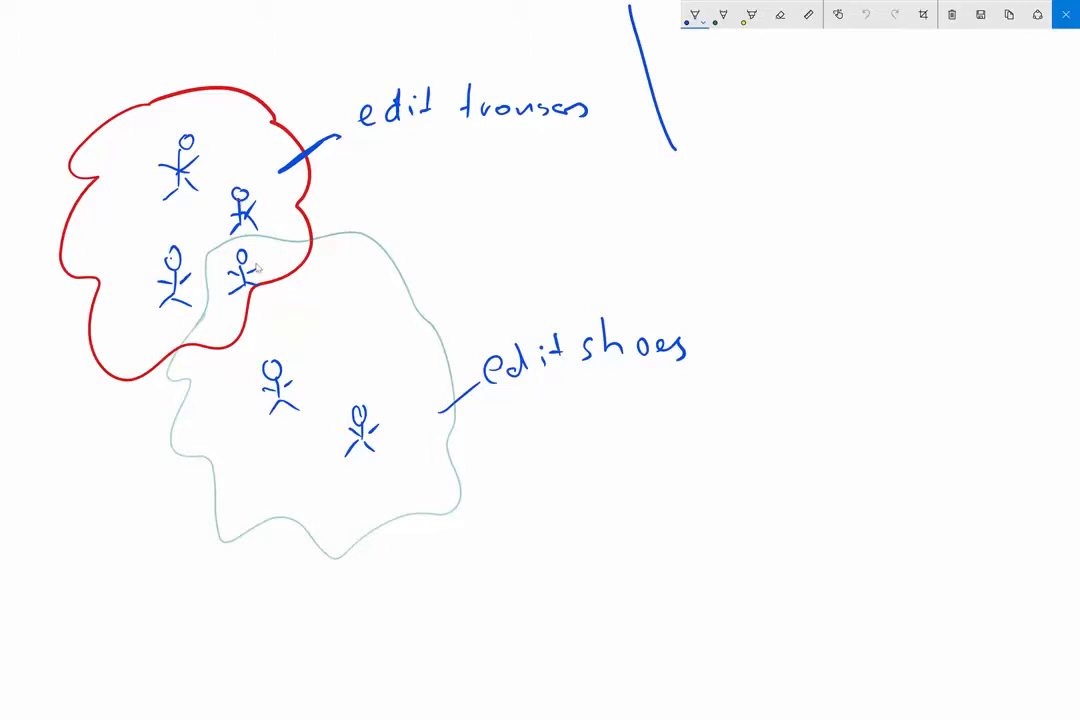
mouse_move(246, 248)
mouse_down()
mouse_move(226, 280)
mouse_move(256, 297)
mouse_move(238, 244)
mouse_up()
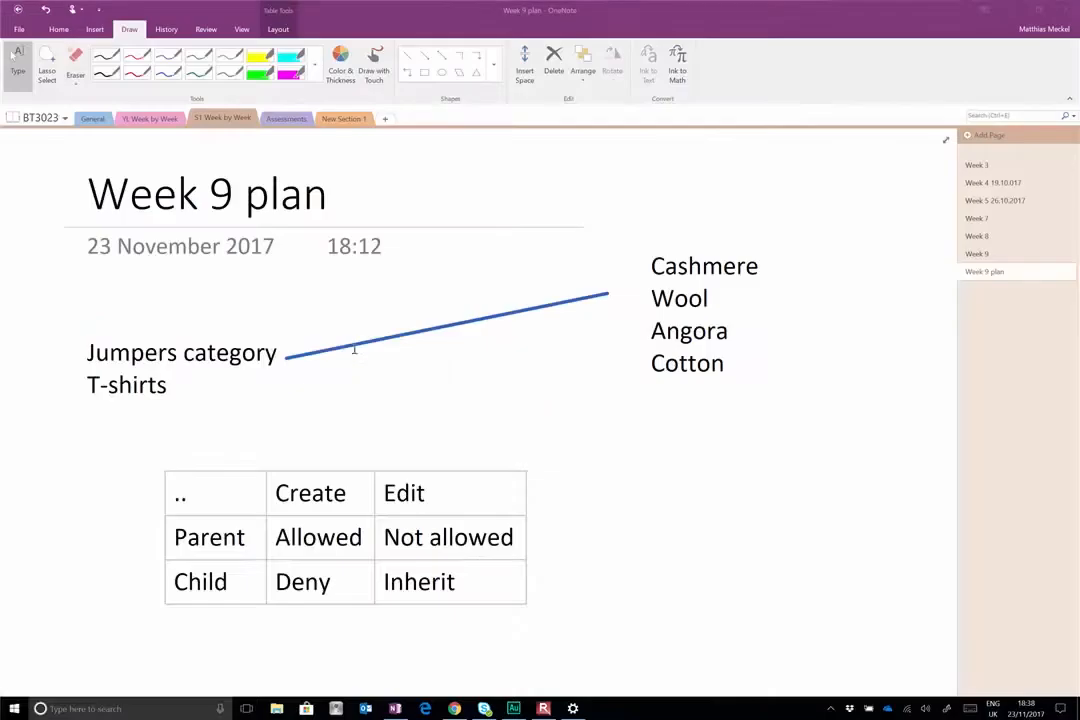
- Set the Windows display projection mode to Extend
key(super)
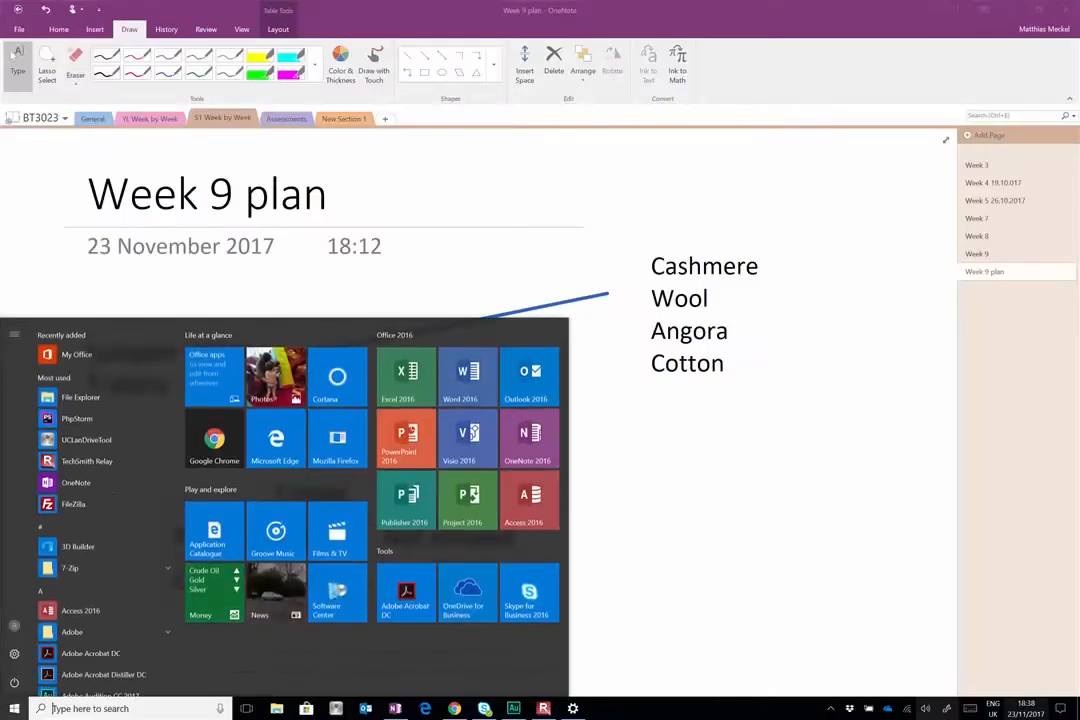
click(1059, 706)
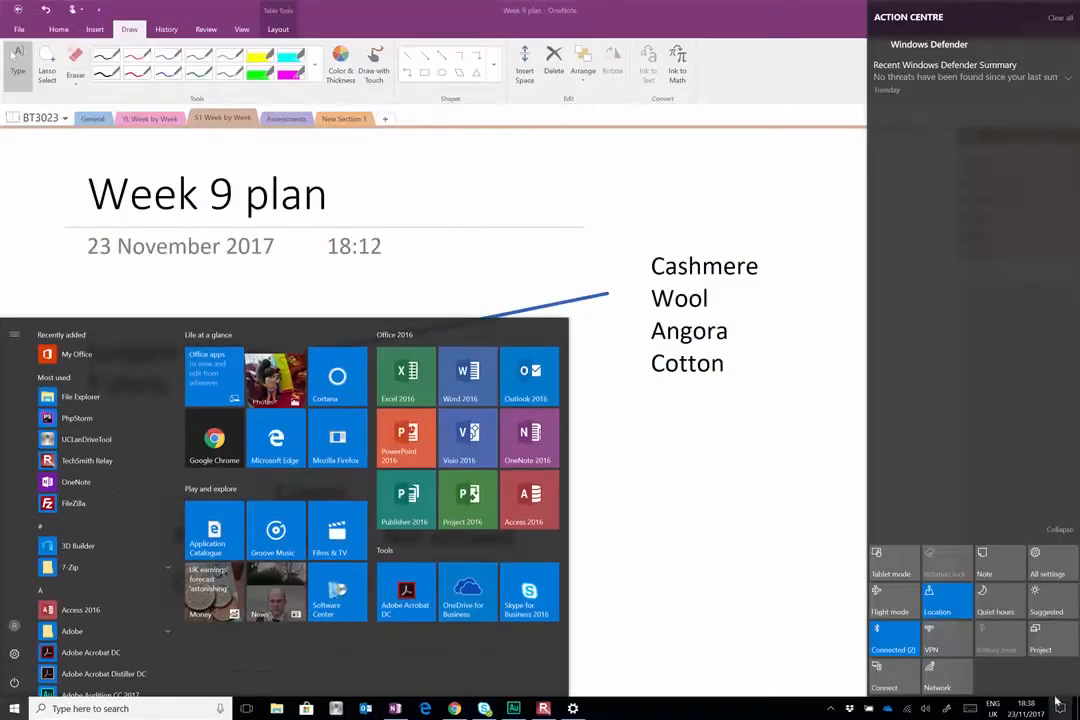
click(1046, 634)
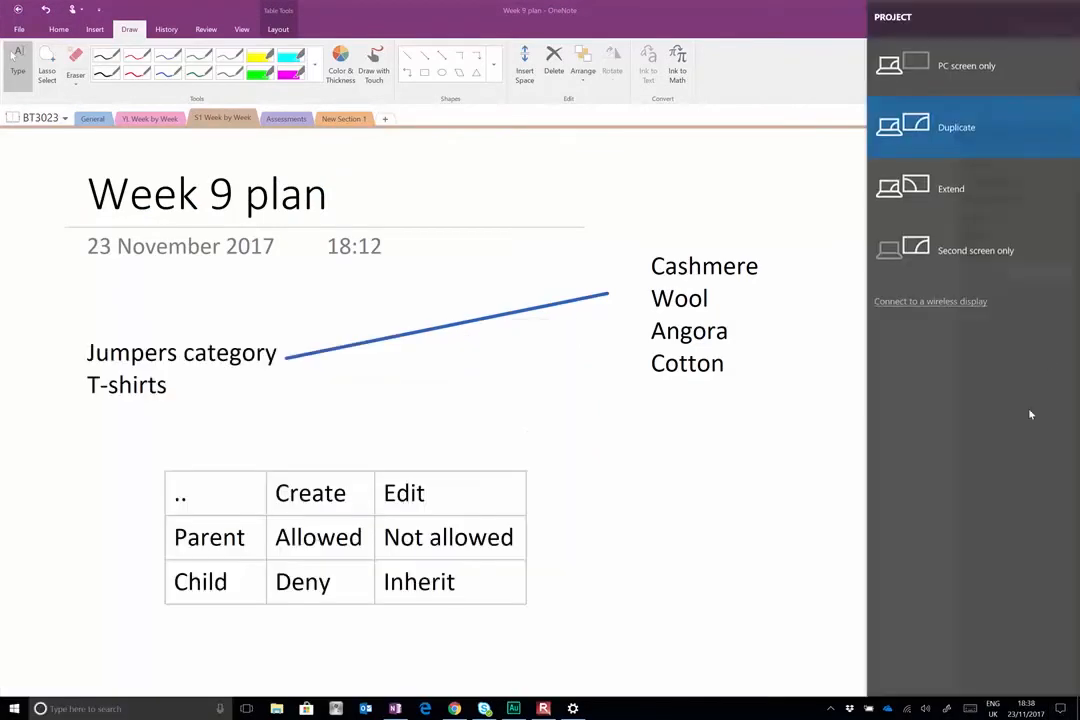
click(998, 200)
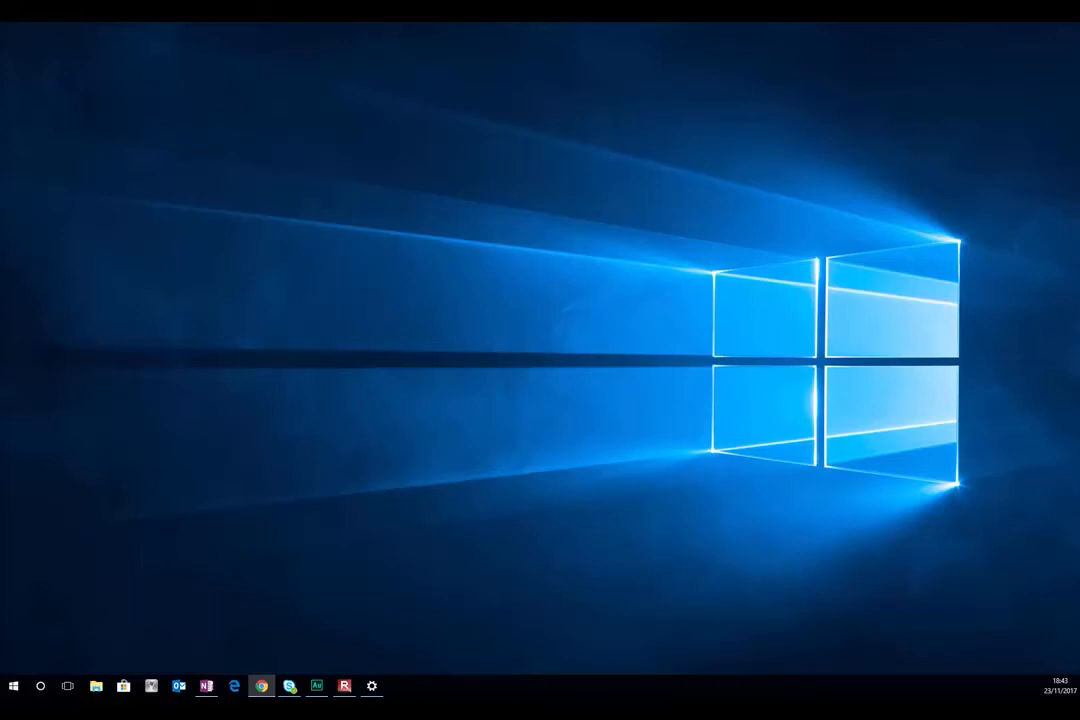
- Bring the maximized Chrome window onto this display, set protostar as the default site template style, and reload the Our Jumpers page
drag(0, 246, 487, 70)
double_click(489, 70)
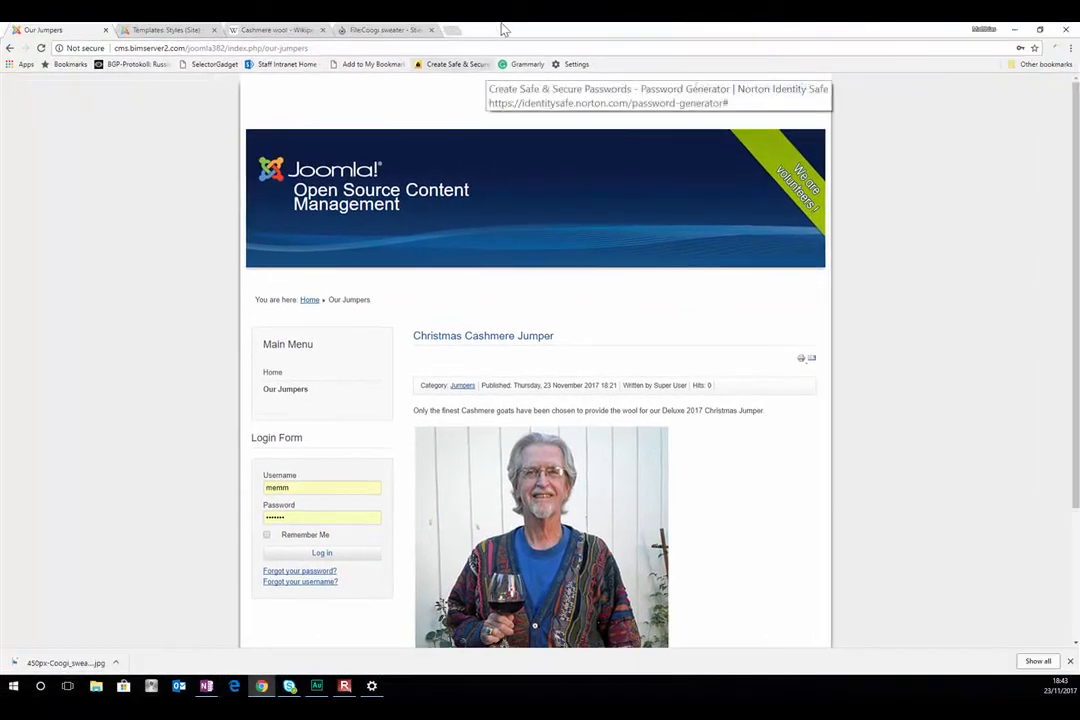
click(166, 29)
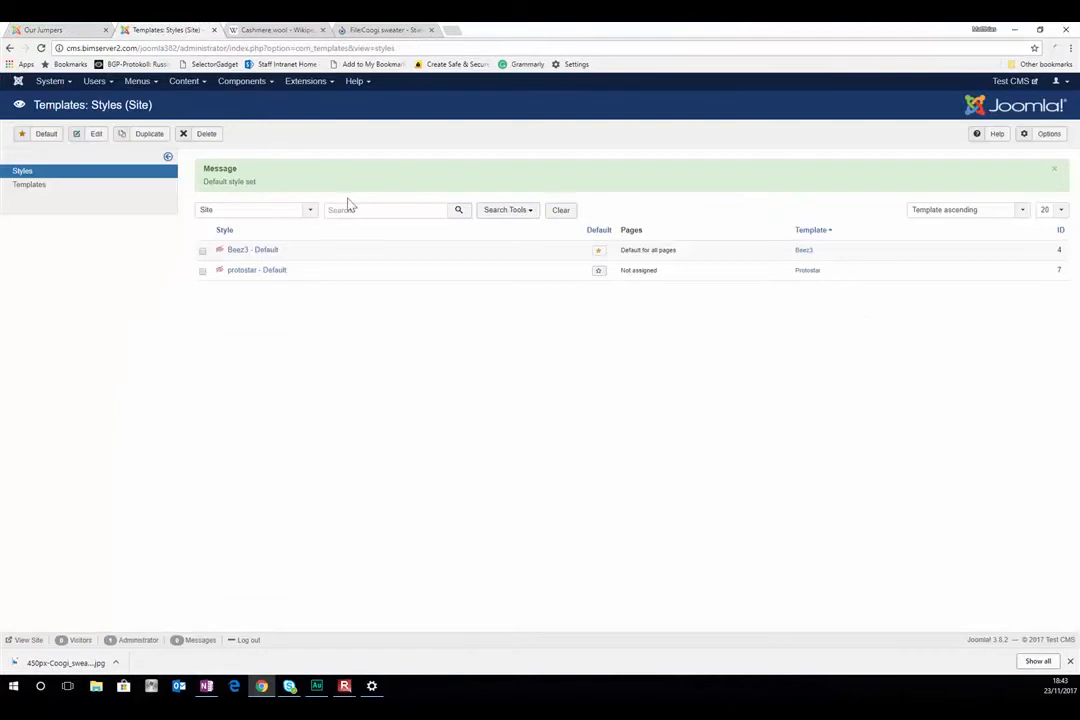
click(598, 270)
click(40, 30)
click(40, 48)
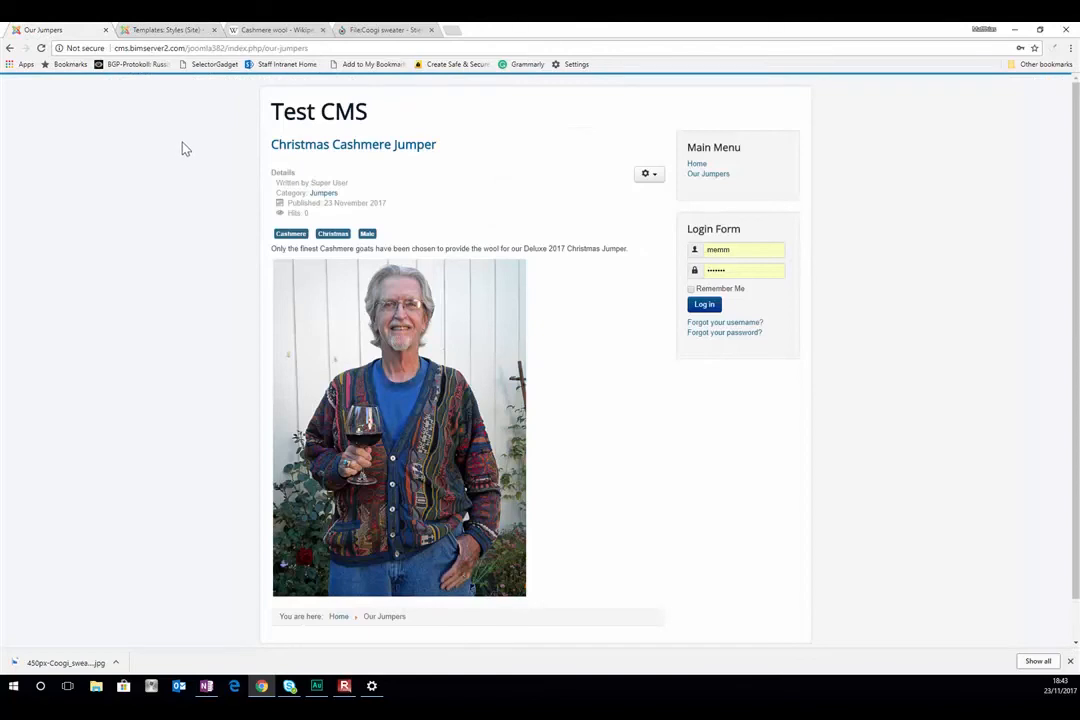
- Set Beez3 as the default site template style and reload the Our Jumpers page to view its layout
click(165, 30)
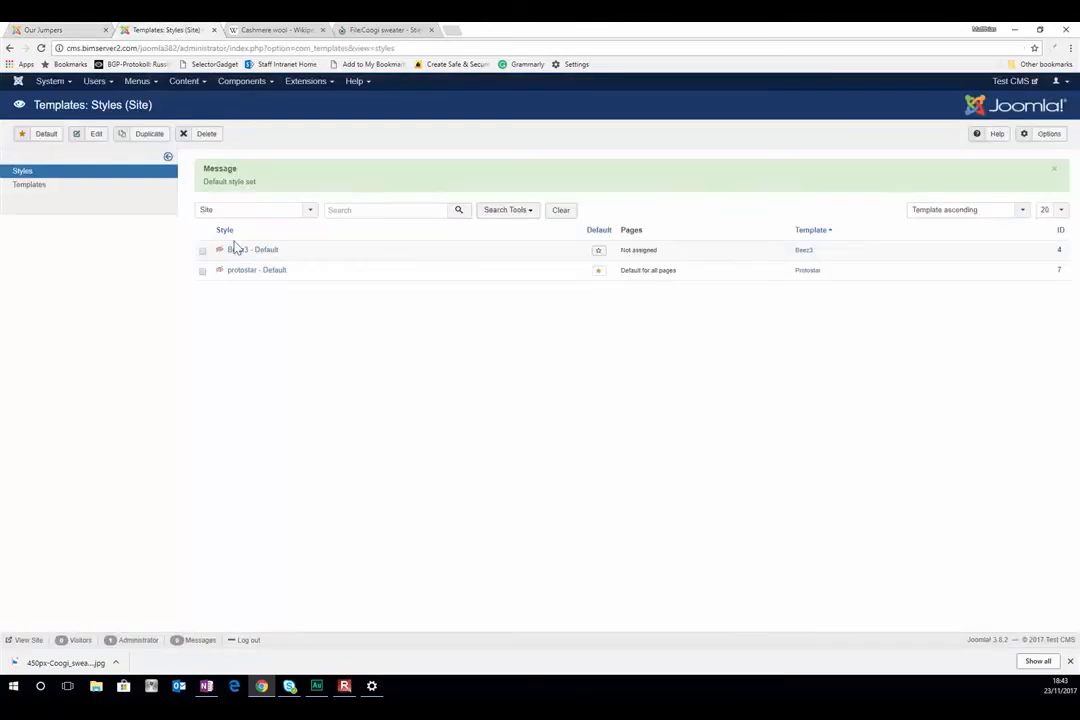
click(599, 250)
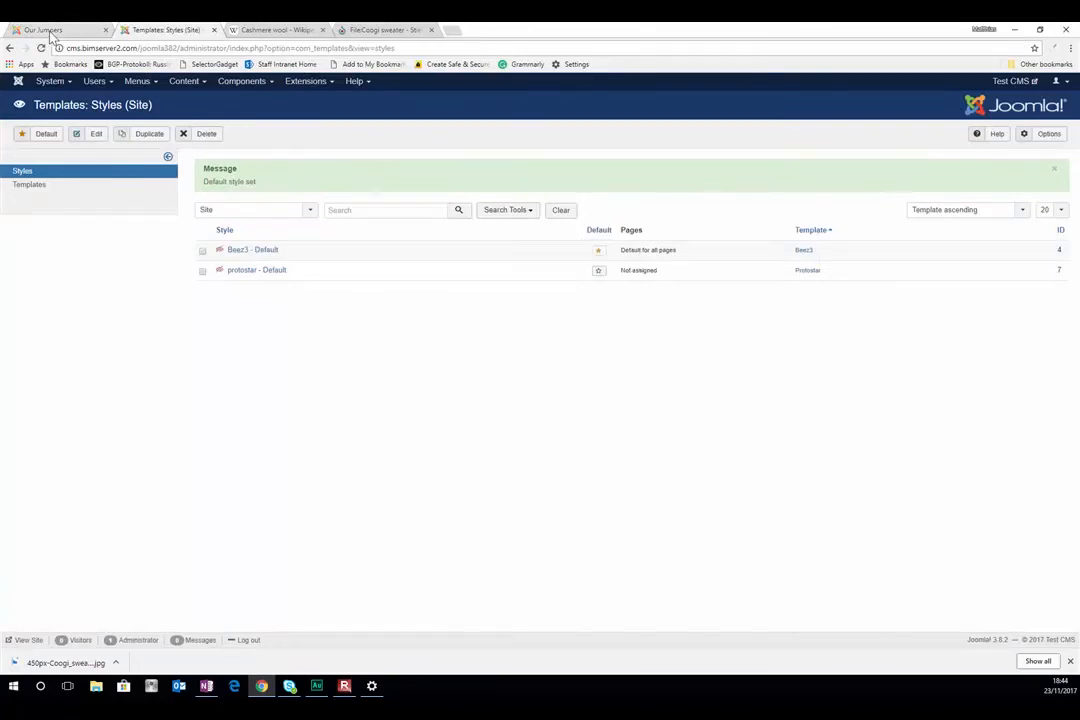
click(306, 81)
mouse_move(313, 105)
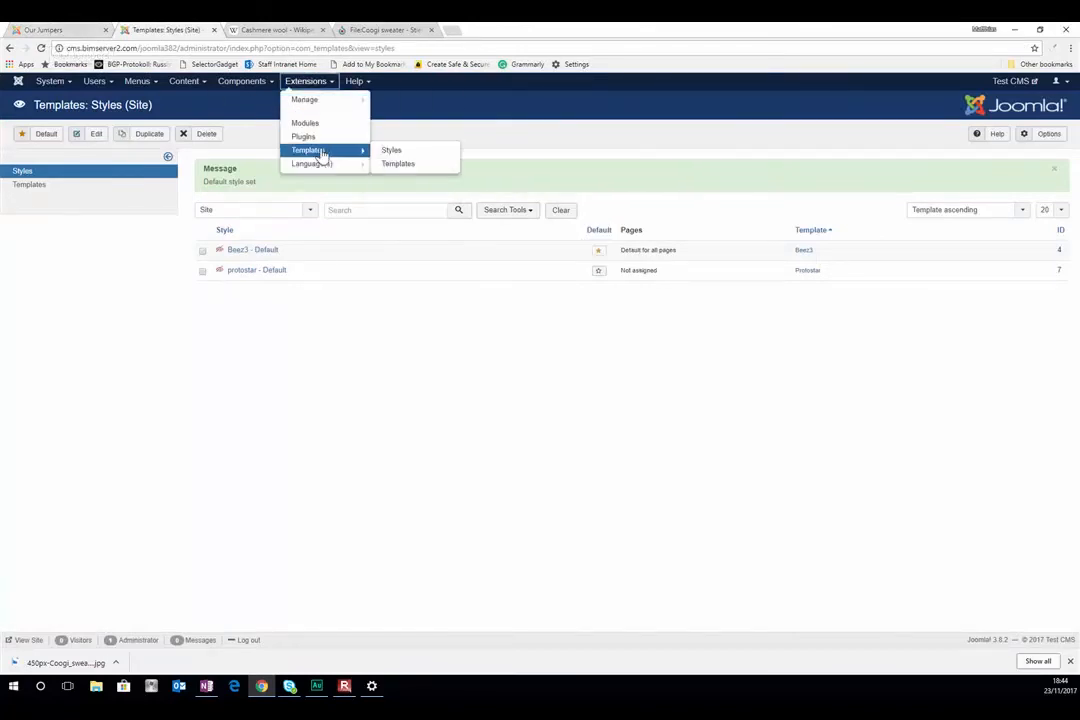
click(62, 29)
click(41, 48)
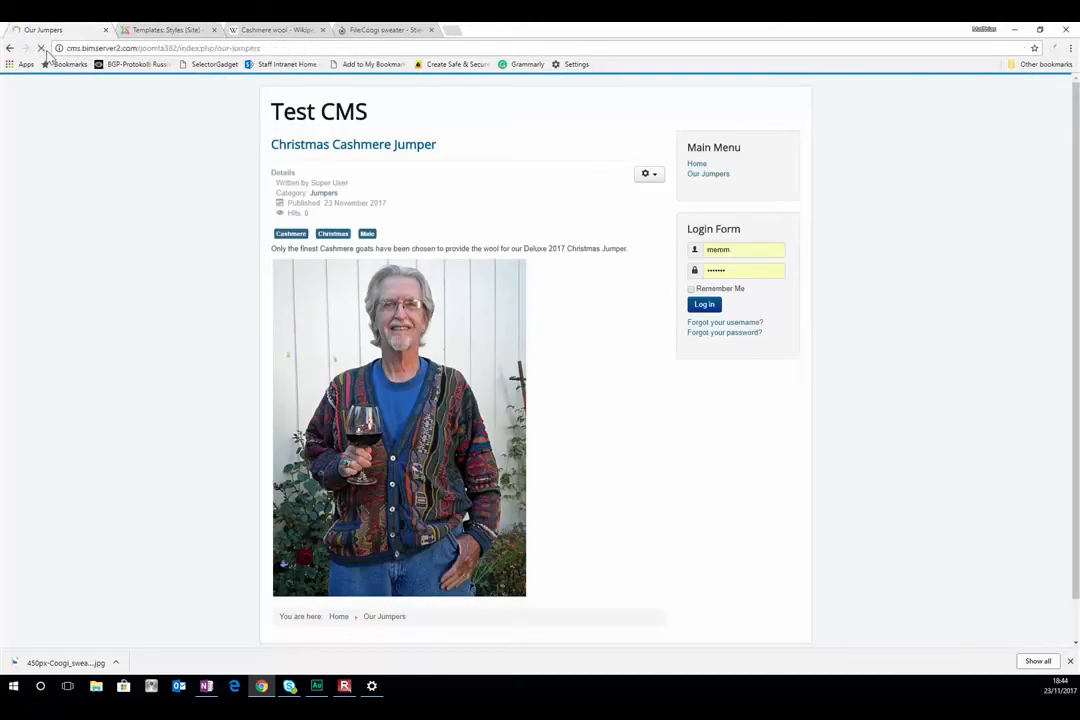
scroll(563, 310, down, 1)
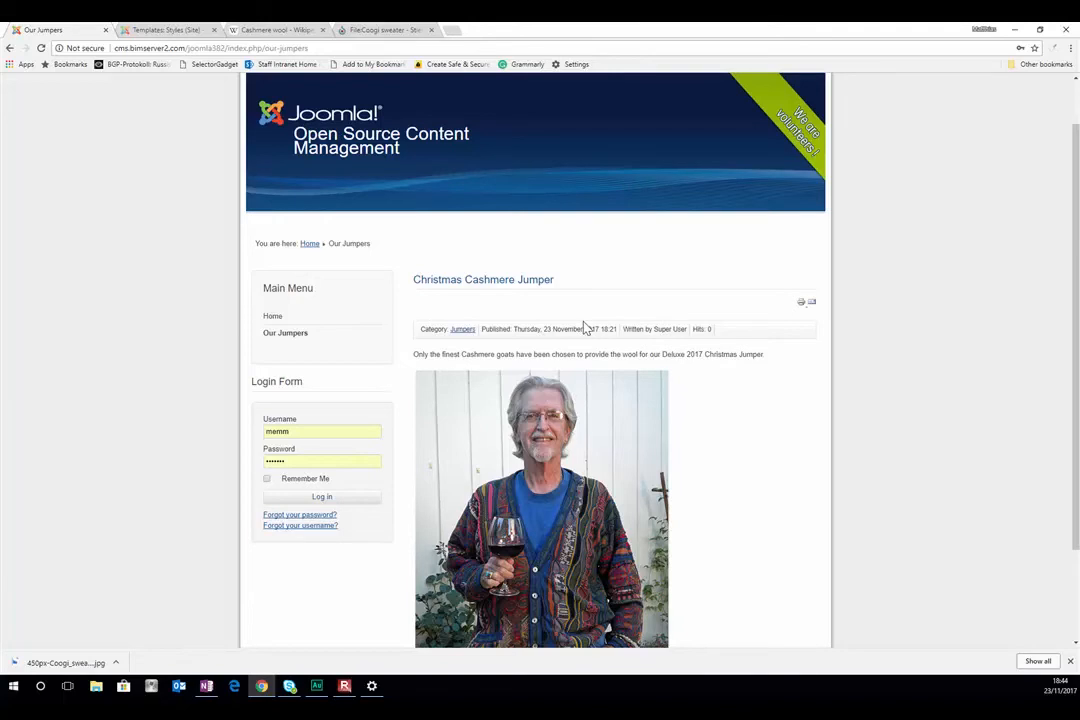
- Make protostar the default site template style again and refresh the Our Jumpers page
click(183, 30)
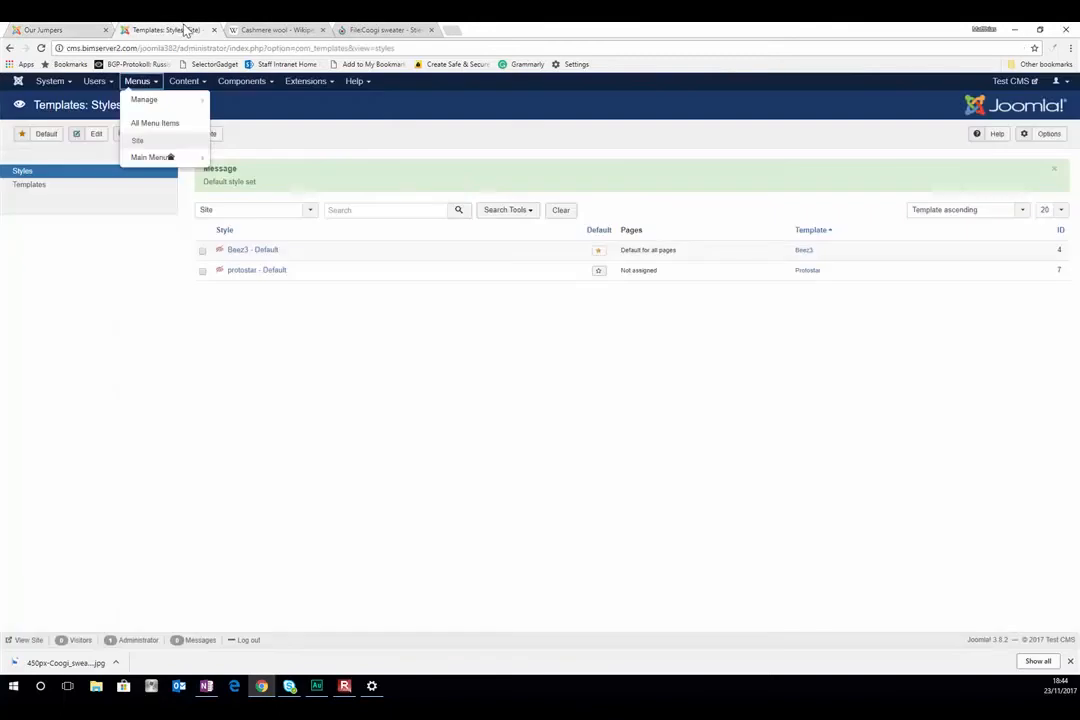
click(598, 270)
click(28, 31)
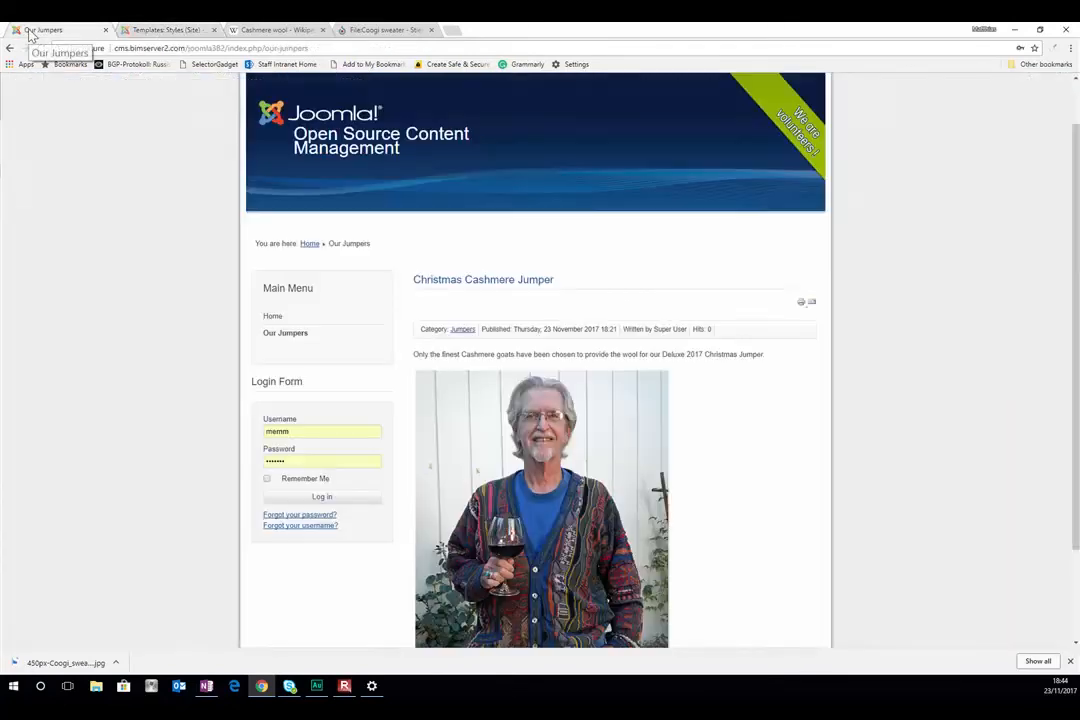
click(42, 48)
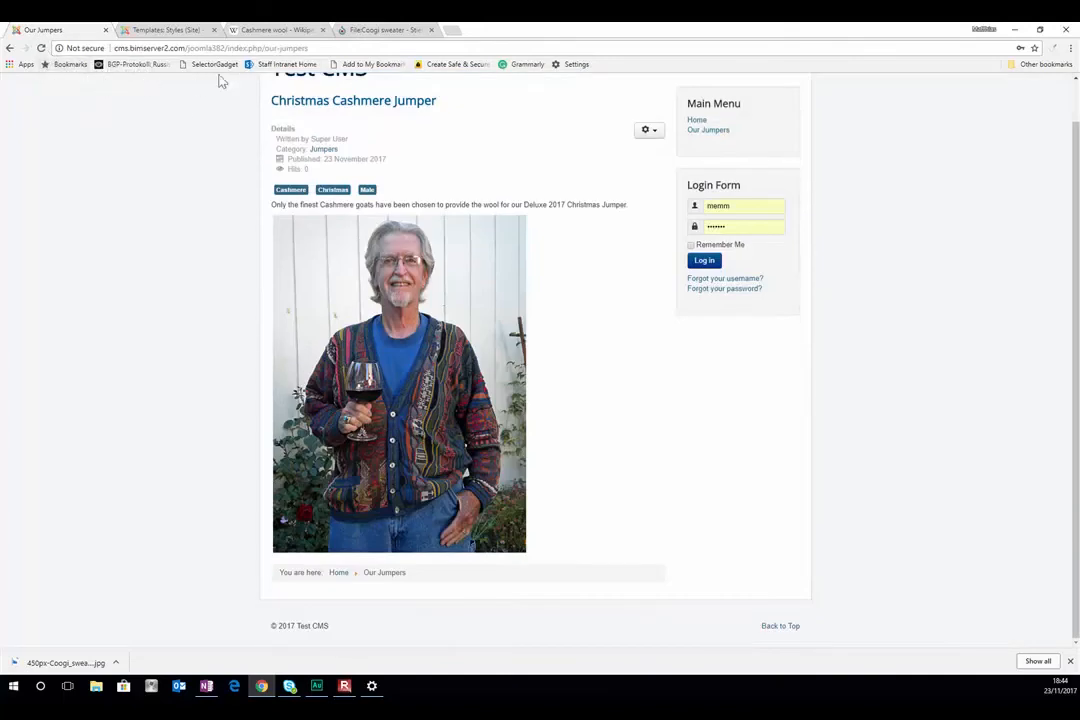
- Replace the Wikimedia sweater page with a web search for "joomla templates" and look through the results
click(386, 30)
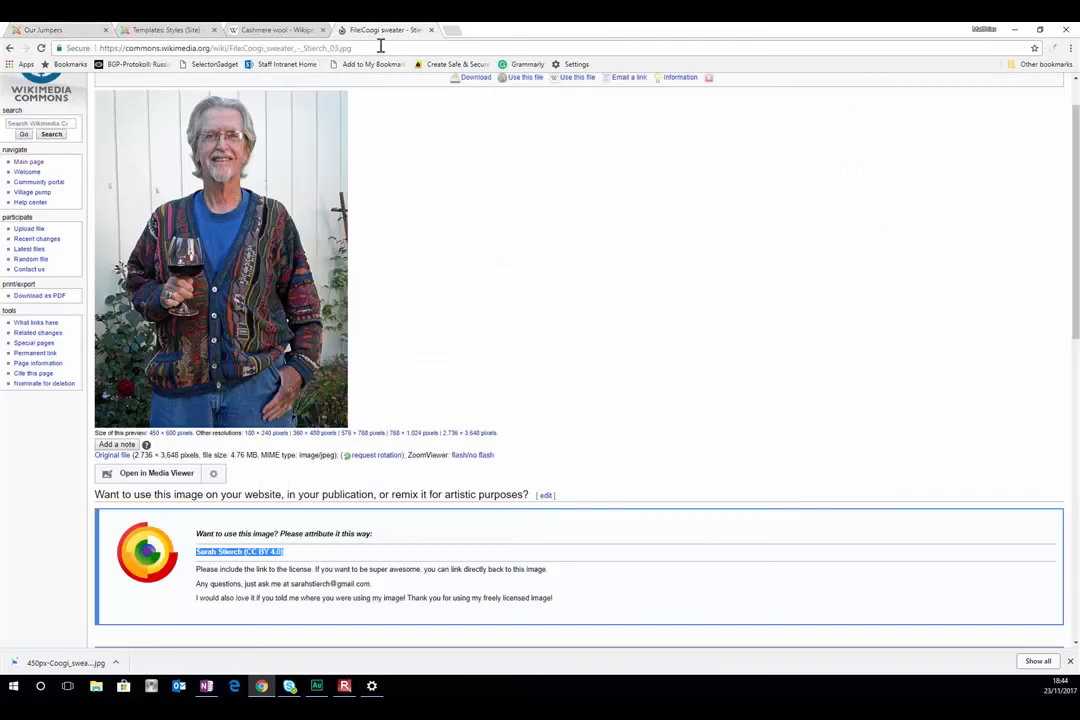
click(385, 48)
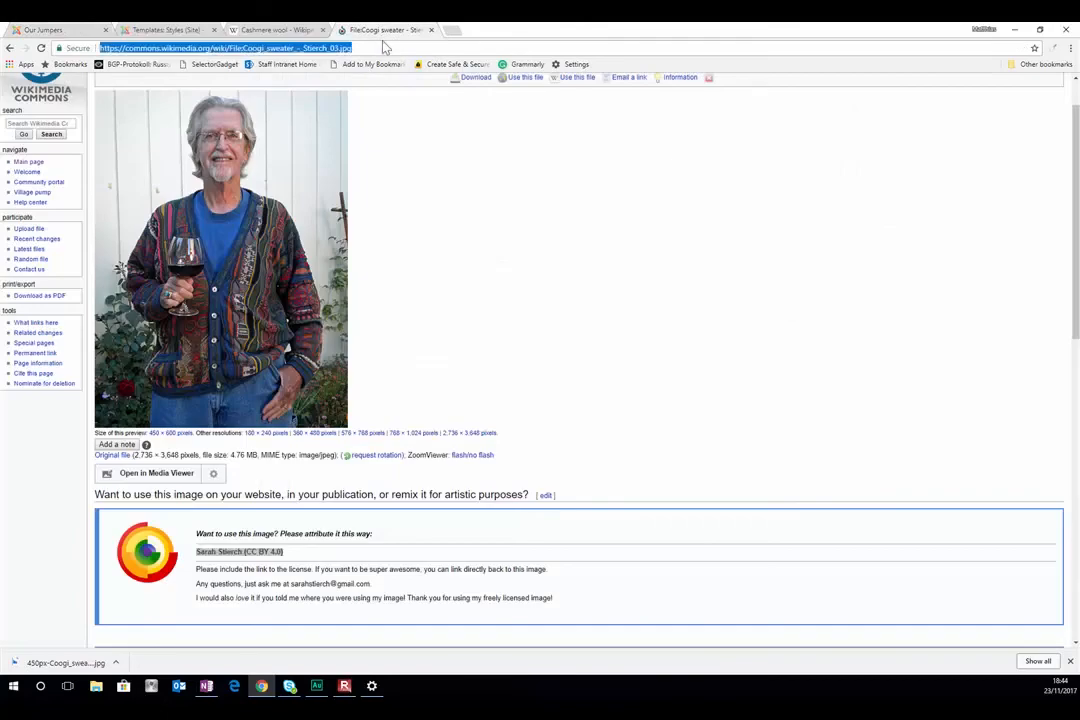
text(joomla templates)
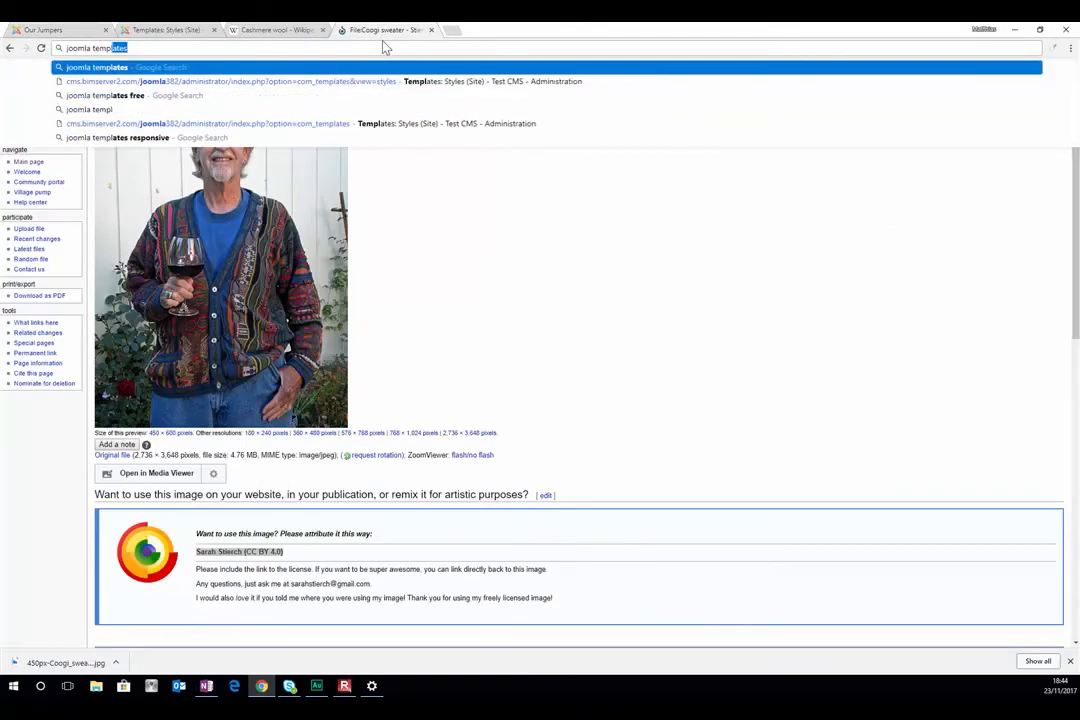
key(Return)
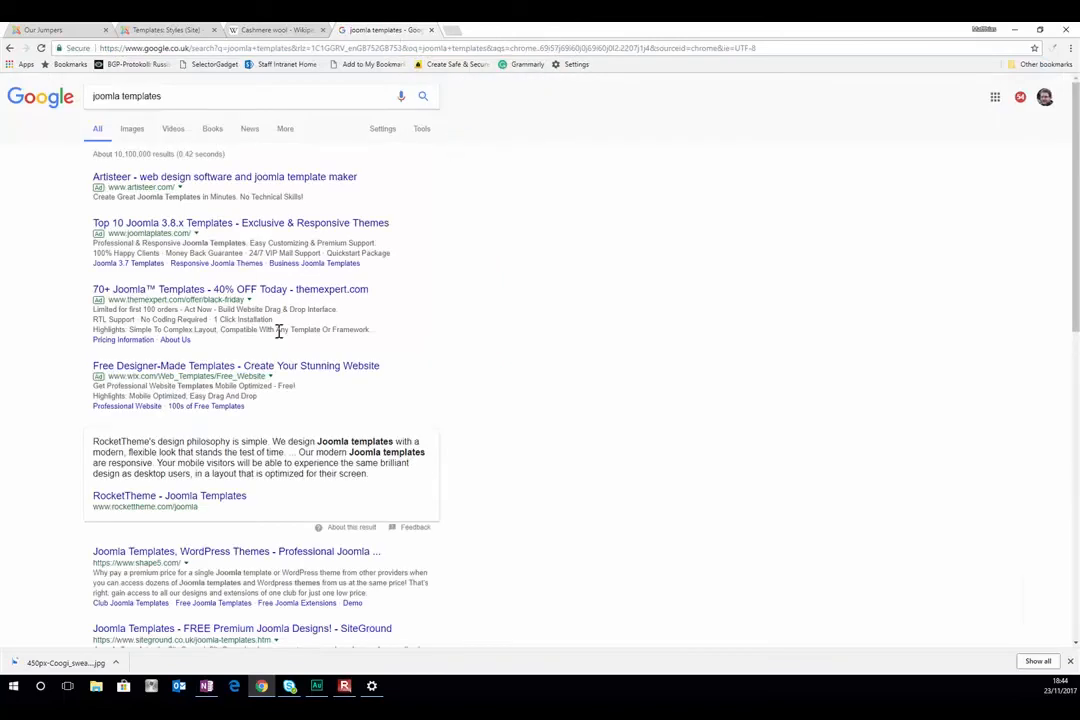
scroll(275, 355, down, 3)
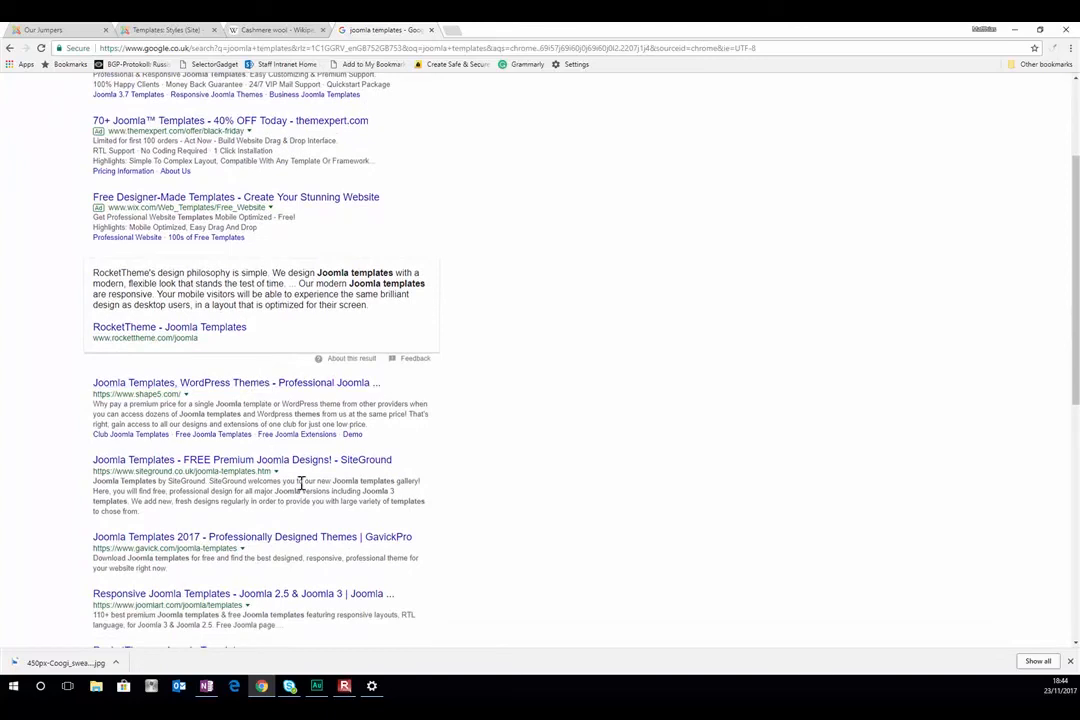
scroll(309, 444, down, 2)
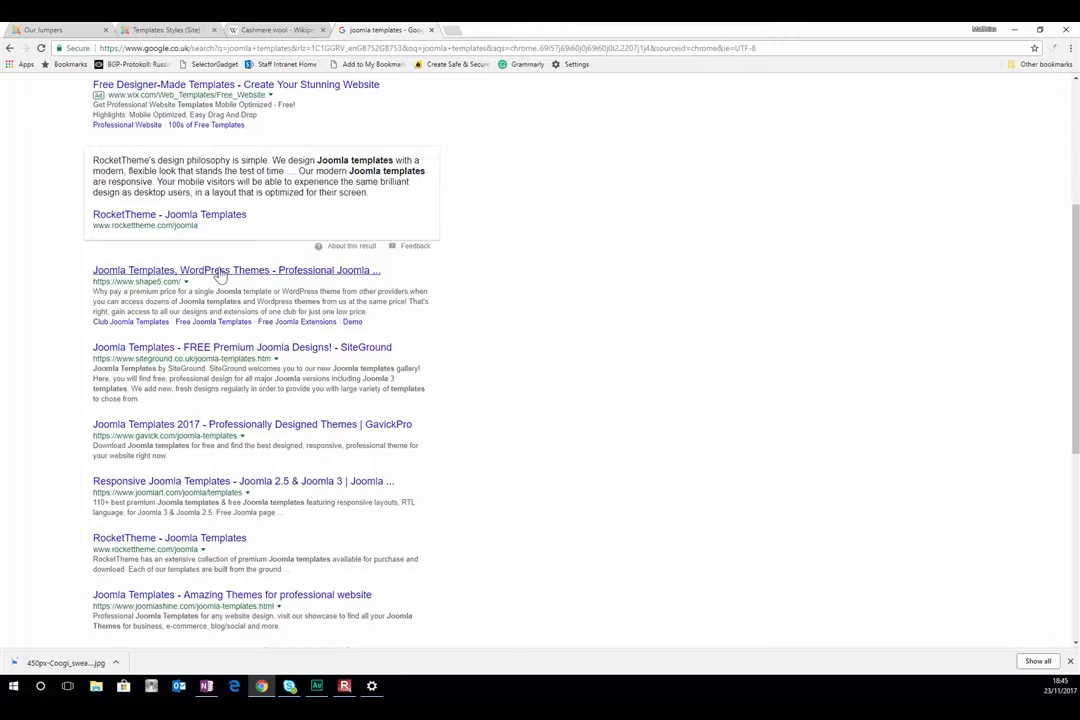
scroll(220, 277, up, 3)
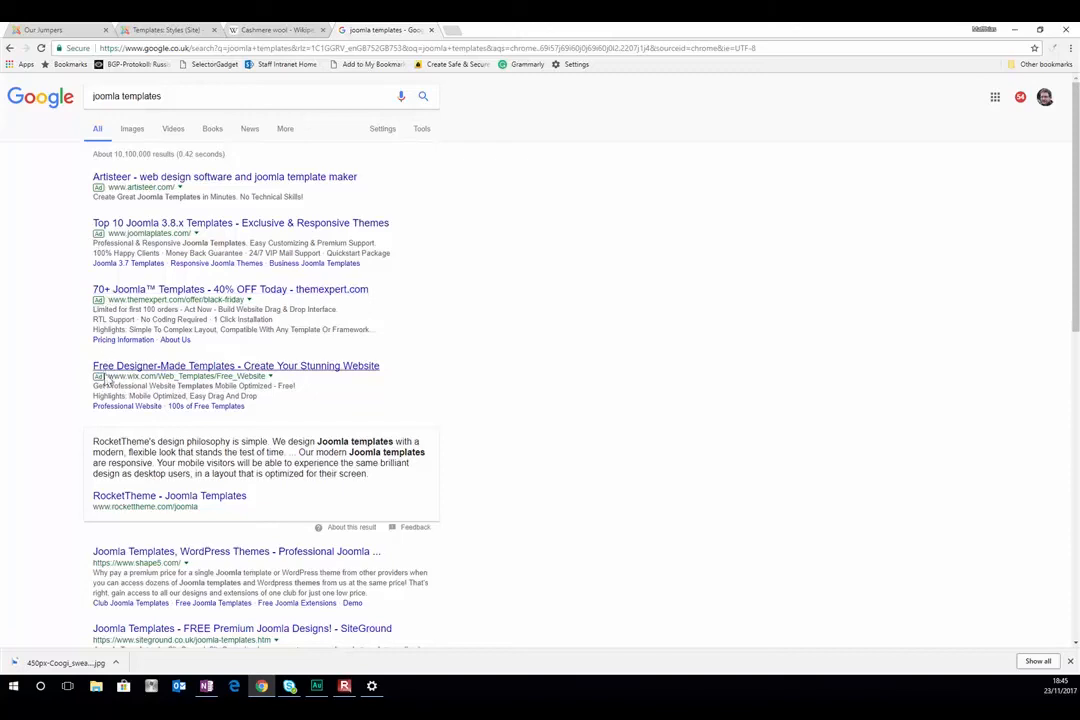
scroll(112, 384, down, 3)
scroll(120, 388, up, 3)
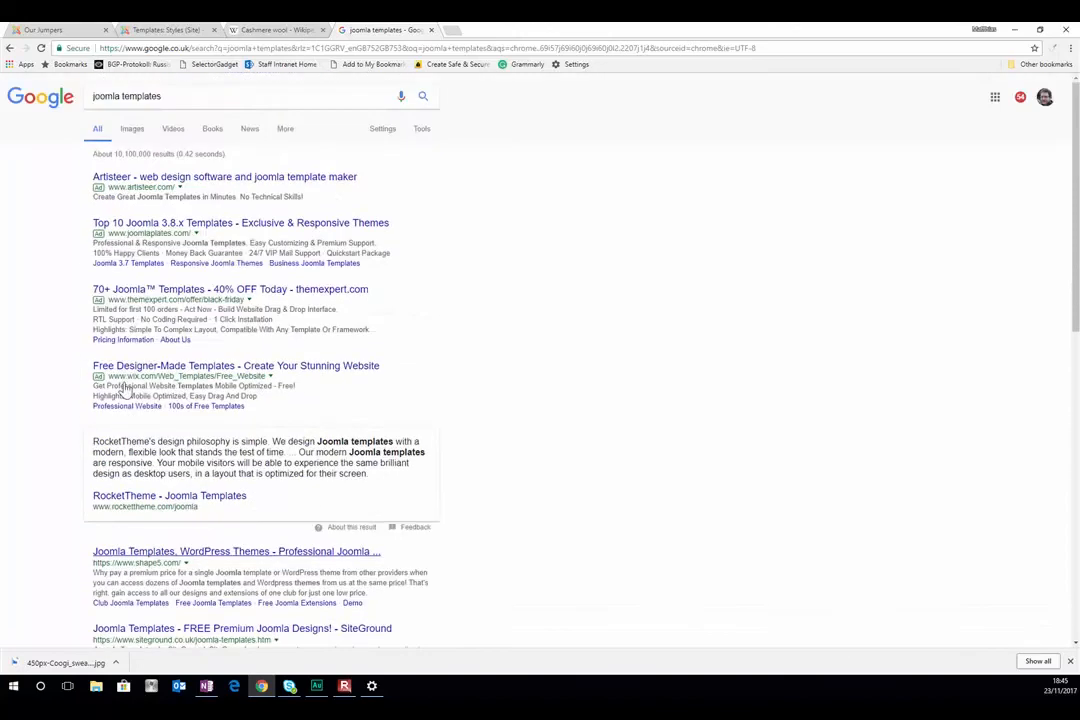
- Change the web search query to "joomla template directory" and run it
click(173, 95)
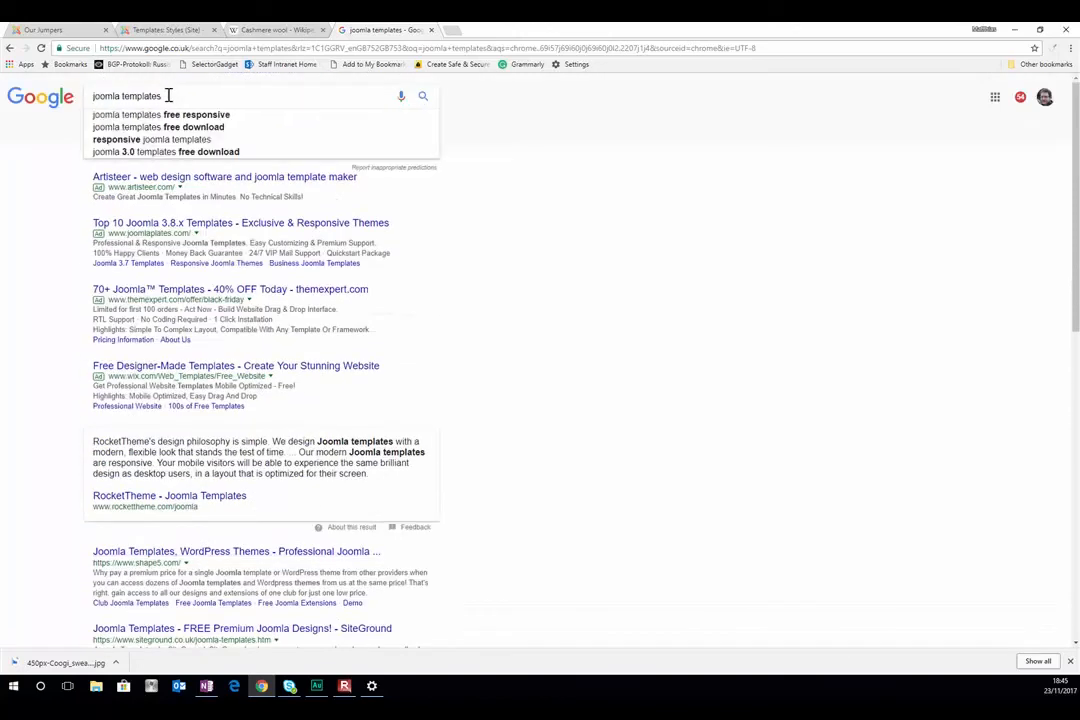
key(BackSpace)
text(directory)
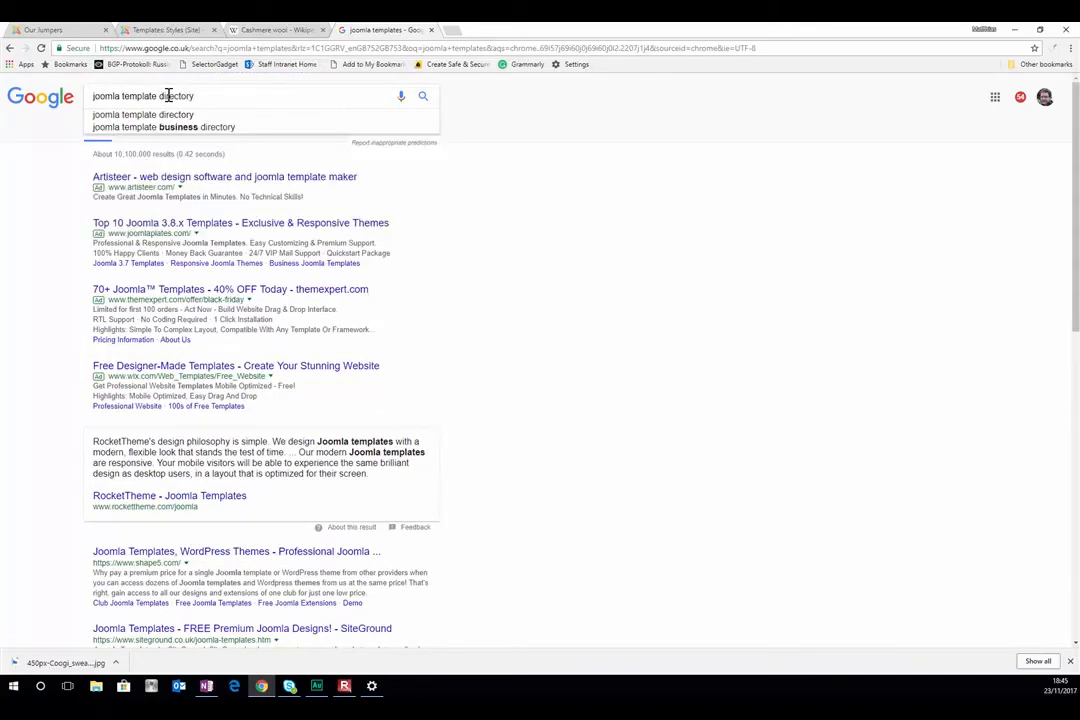
key(Return)
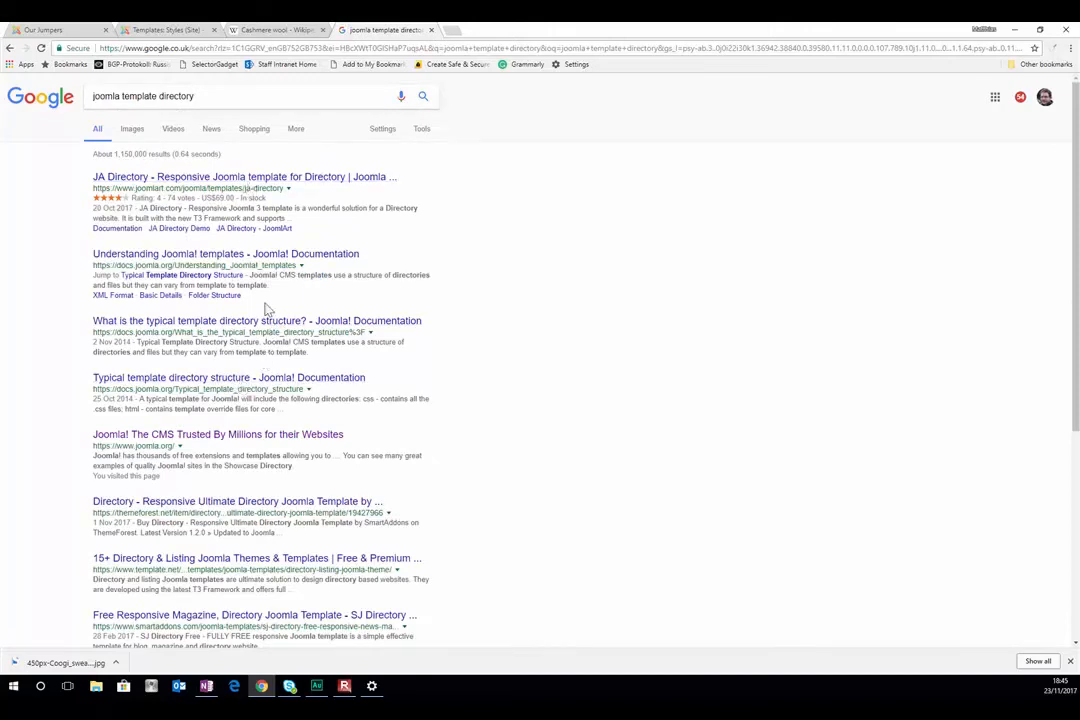
- Open the Template.net result on directory and listing Joomla themes, look through its templates, and return to the search results
click(286, 563)
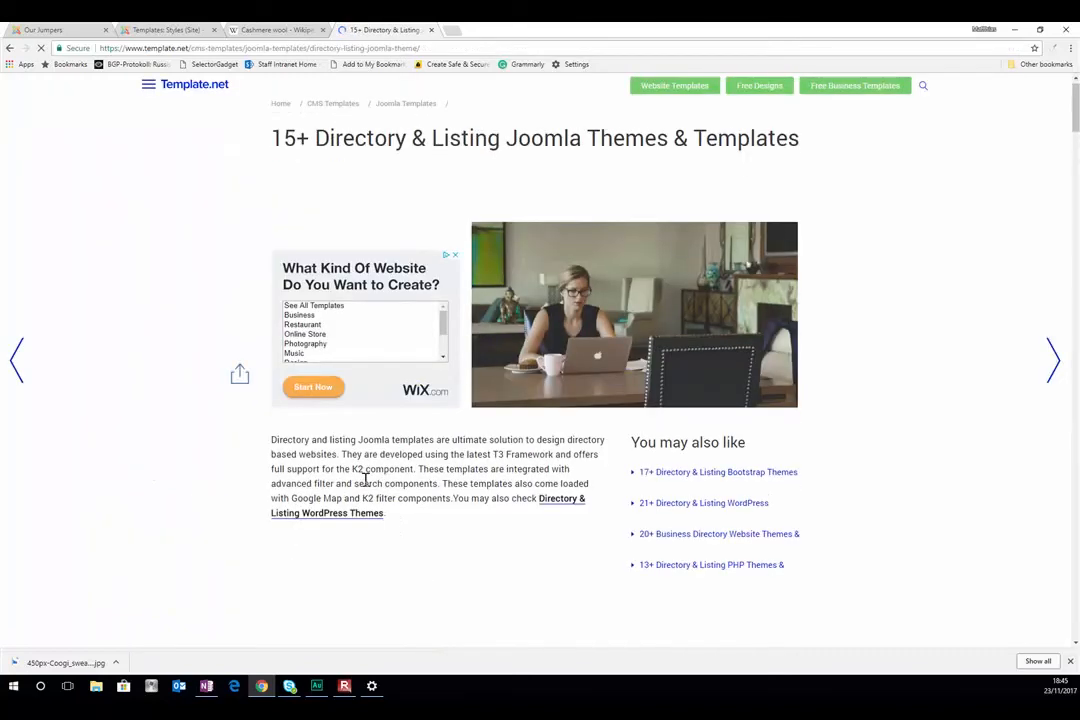
scroll(365, 480, down, 2)
scroll(365, 480, up, 2)
scroll(365, 480, down, 4)
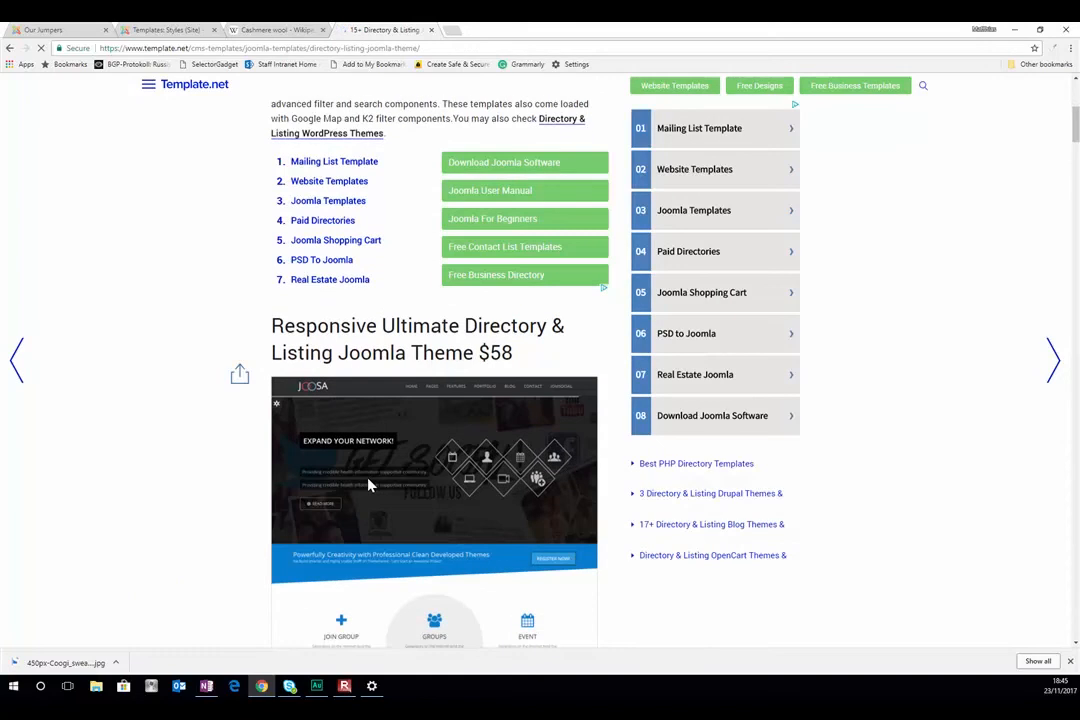
scroll(368, 380, down, 4)
scroll(369, 377, down, 1)
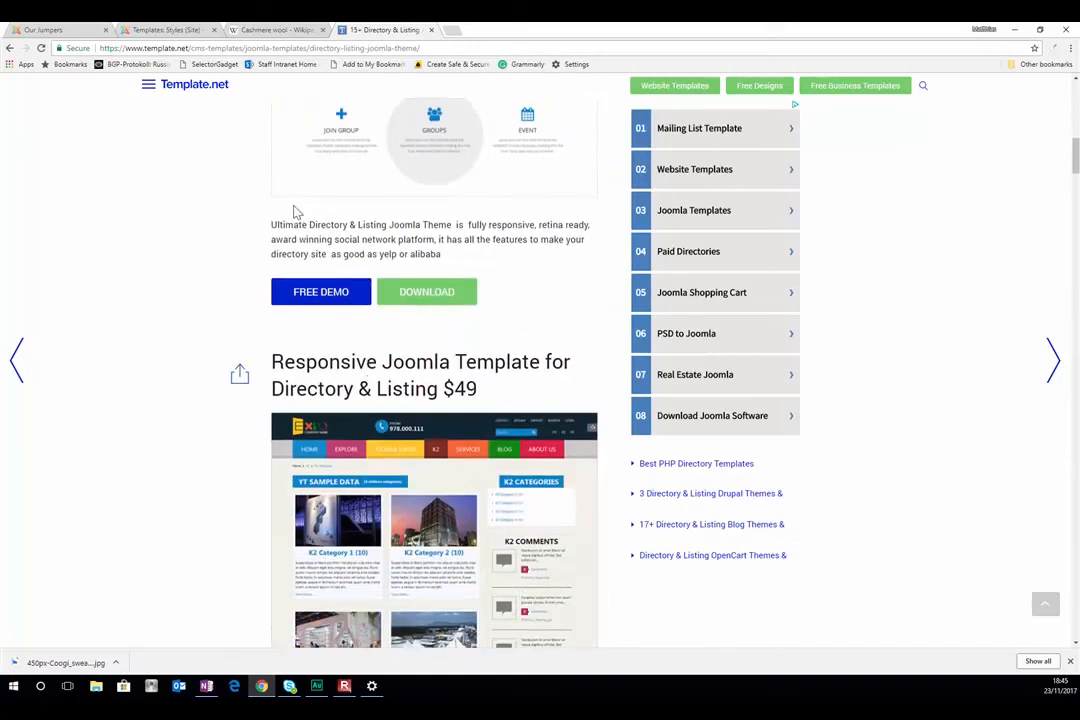
click(10, 48)
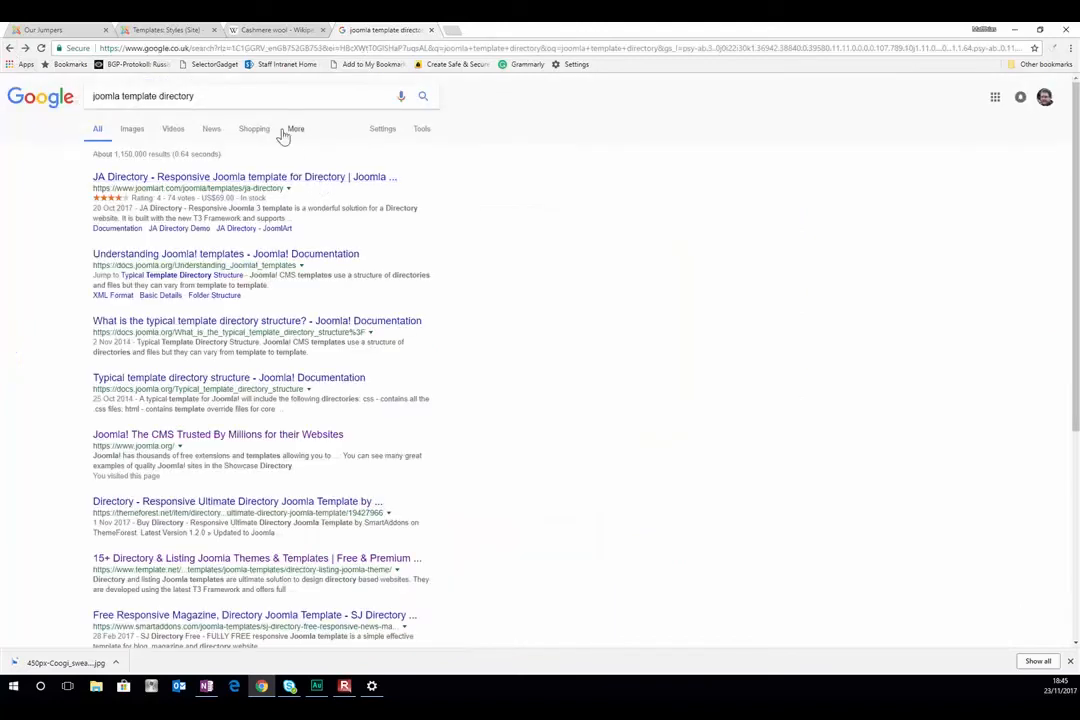
- Replace "directory" in the search query with "free" and search for free Joomla templates
double_click(185, 95)
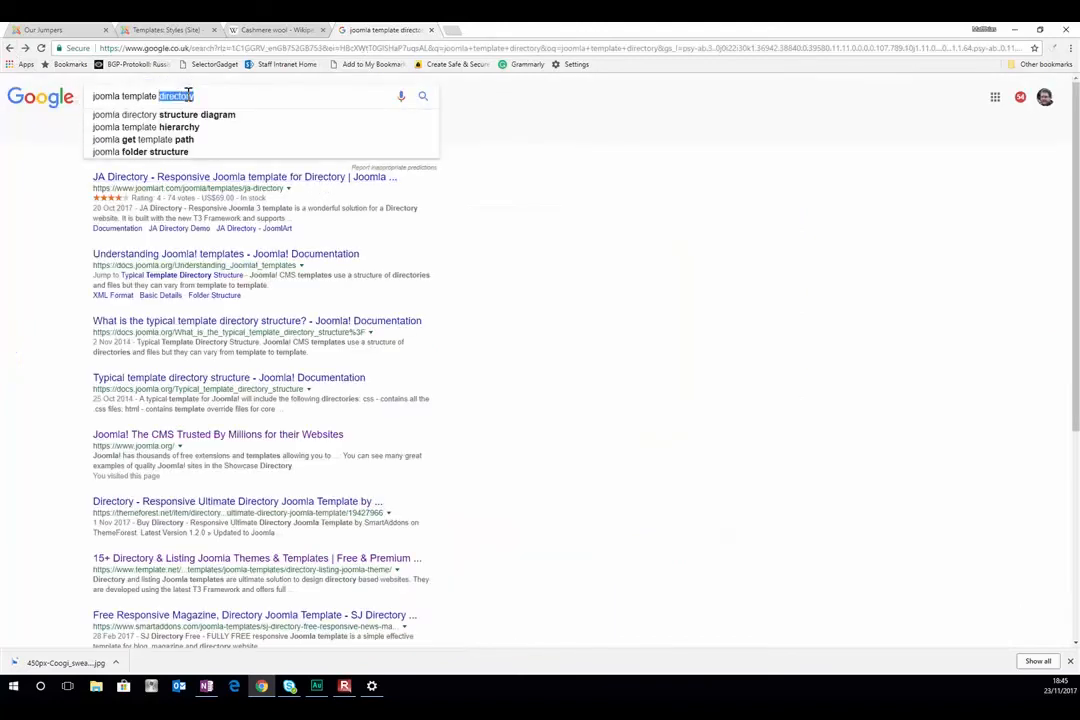
text(free)
key(Return)
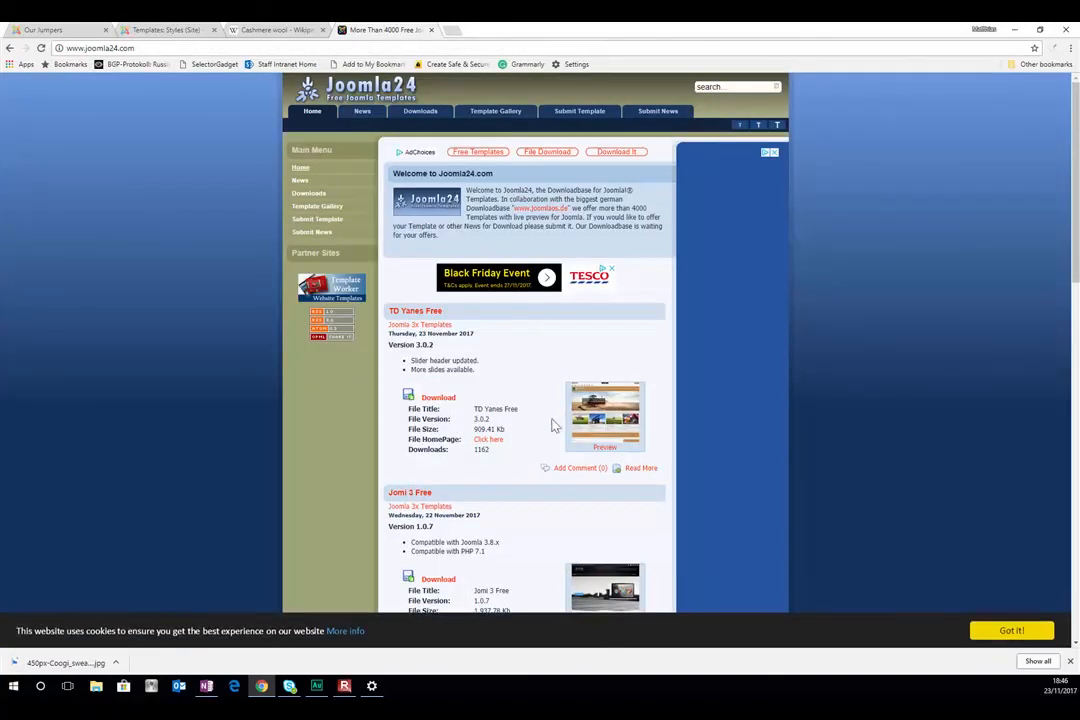
- Look over the Joomla24 template list, test the Our Jumpers page layout in a narrowed browser window, and maximize the window again
scroll(546, 430, down, 2)
scroll(546, 428, up, 2)
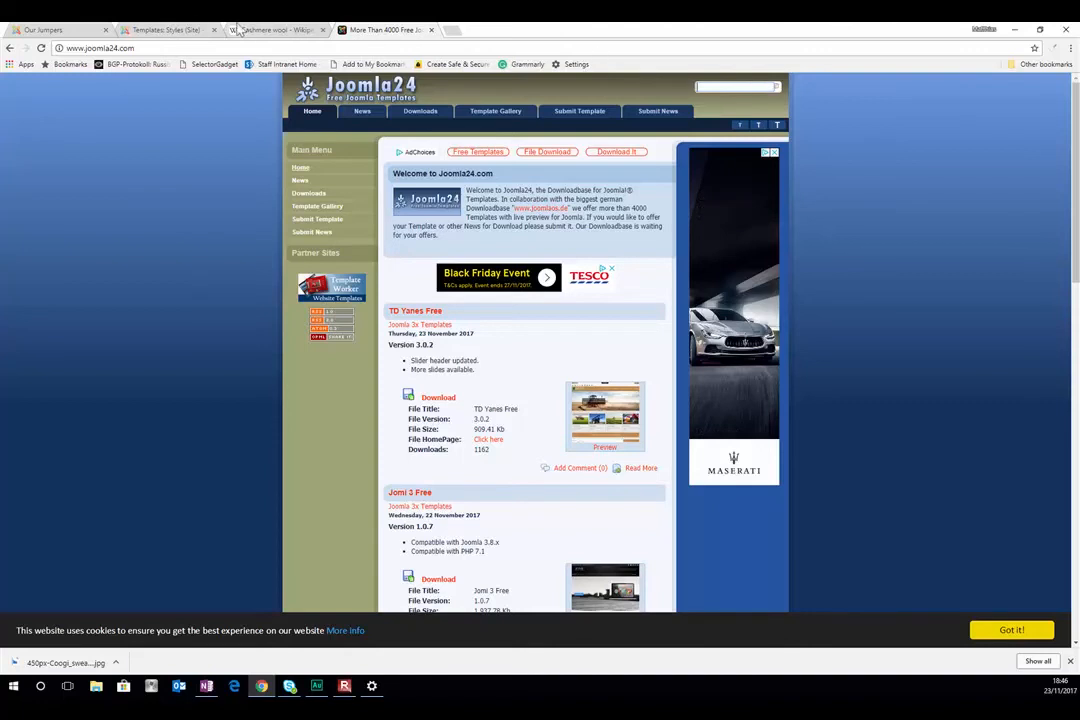
click(171, 30)
click(3, 26)
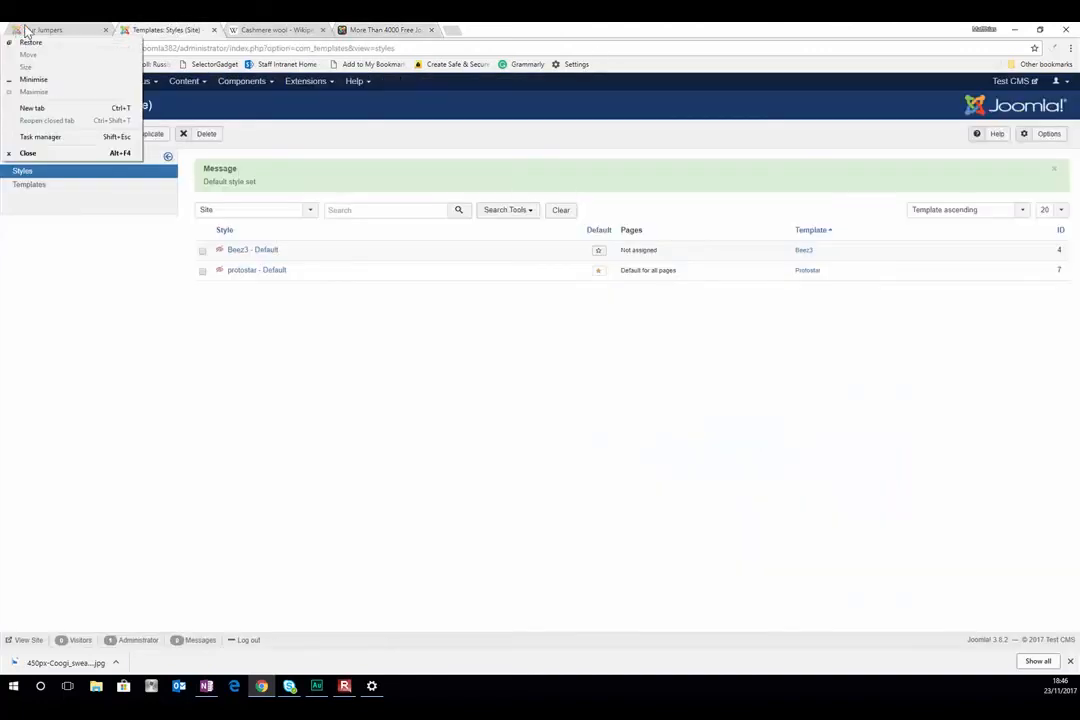
click(28, 31)
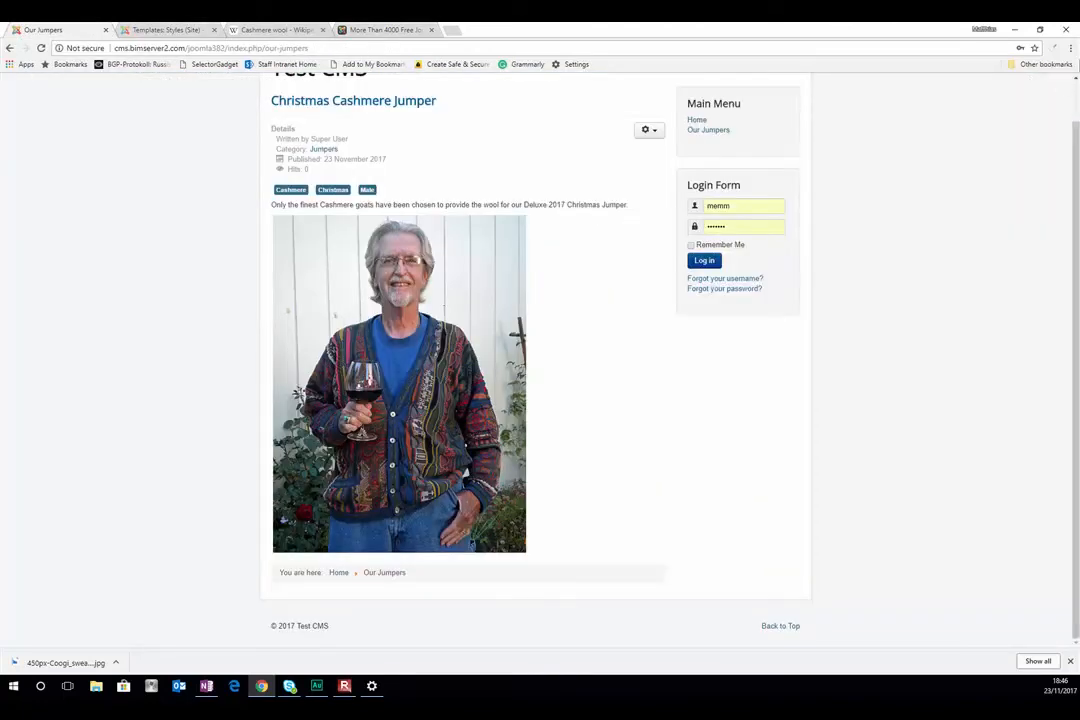
click(1040, 30)
scroll(788, 267, up, 2)
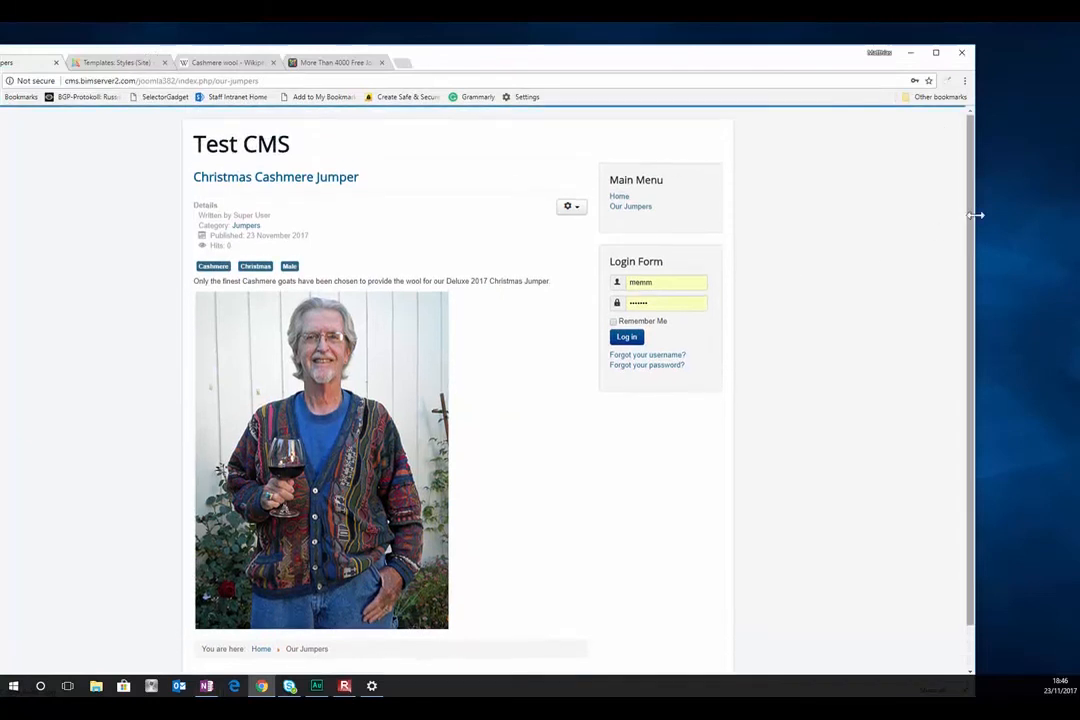
drag(977, 212, 328, 207)
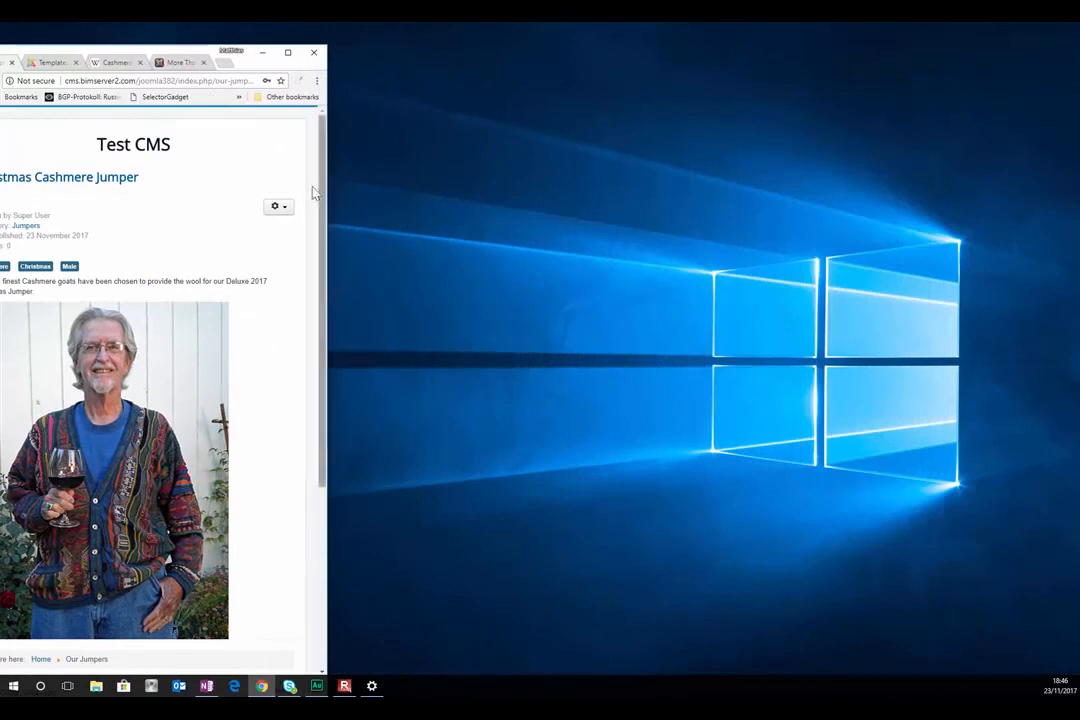
click(288, 52)
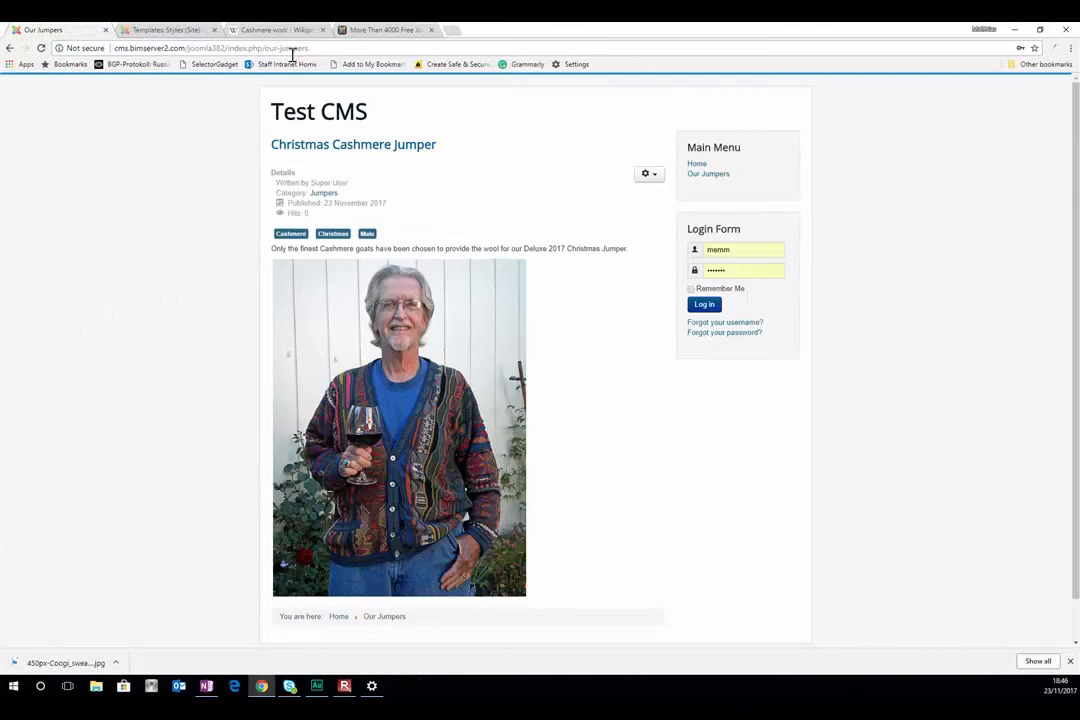
- Search the Joomla24 site for "sosassy" and open the DD So Sassy template page
click(388, 30)
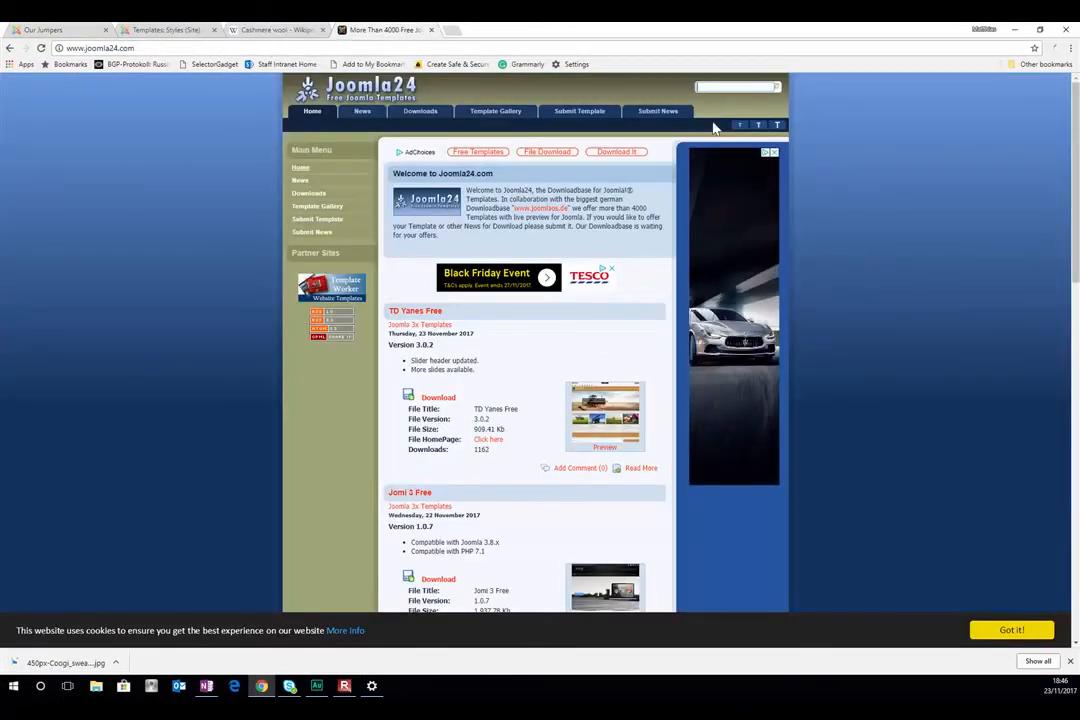
text(sosassy)
key(Return)
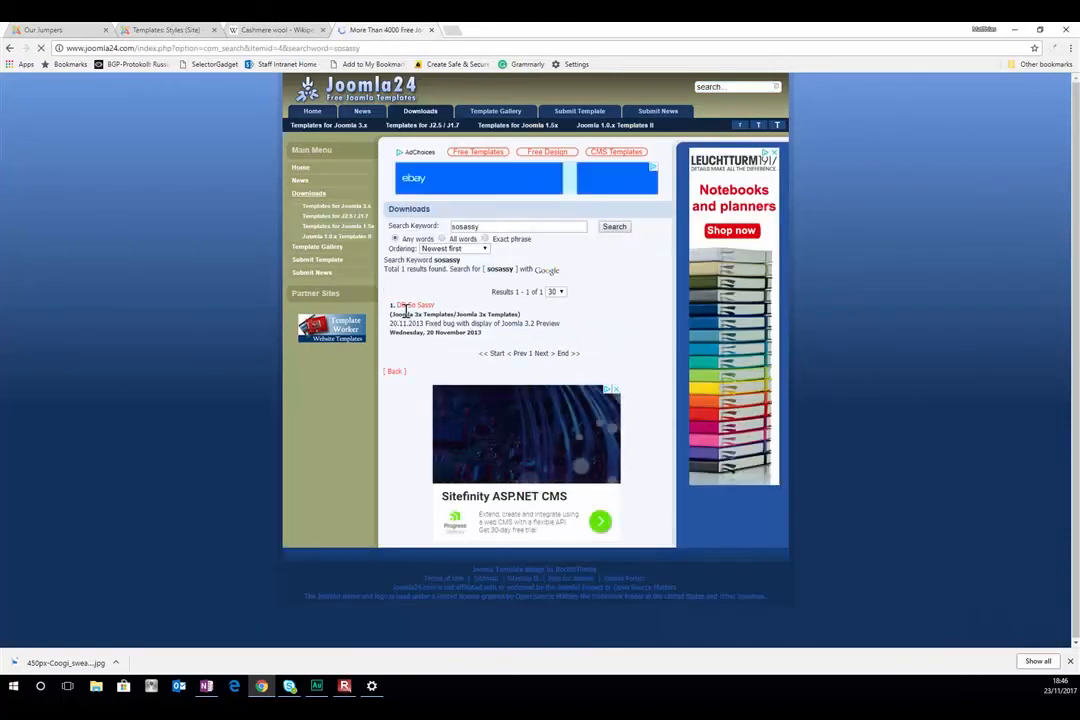
click(412, 310)
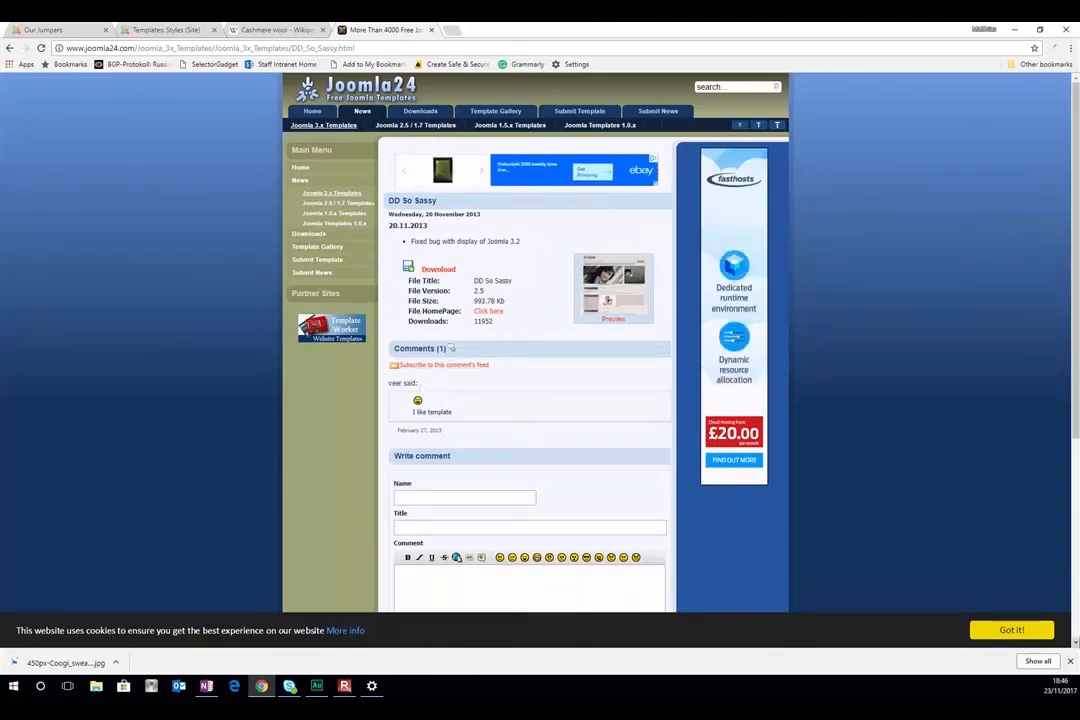
- Download the DD So Sassy template, agreeing to its license terms
click(1070, 661)
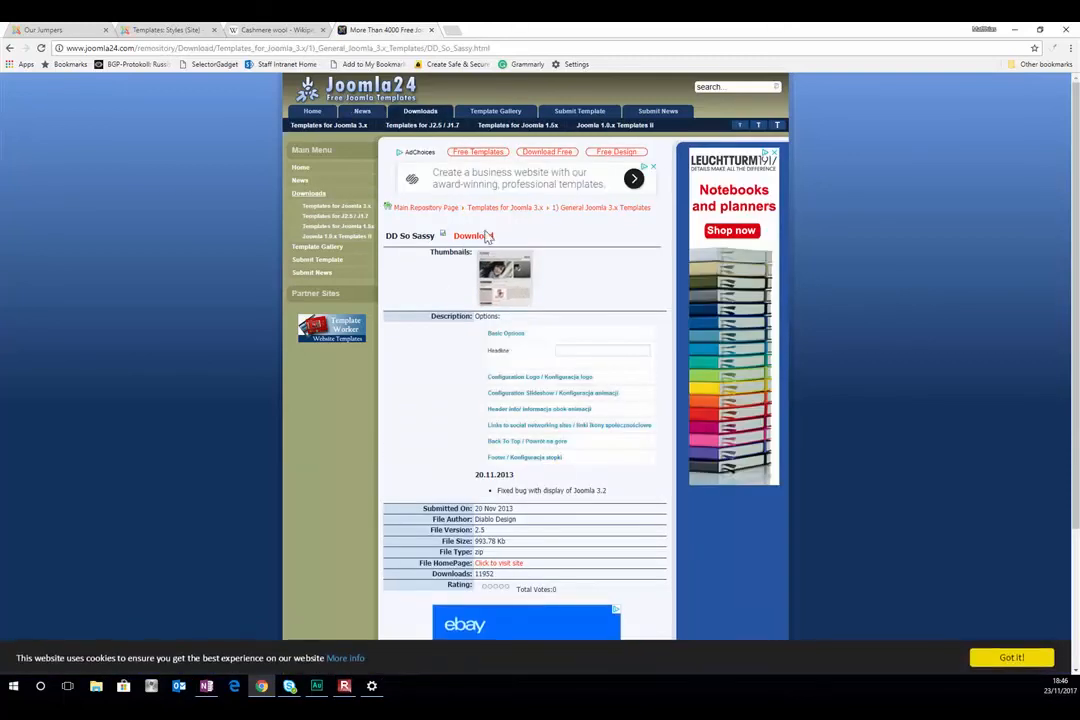
click(485, 237)
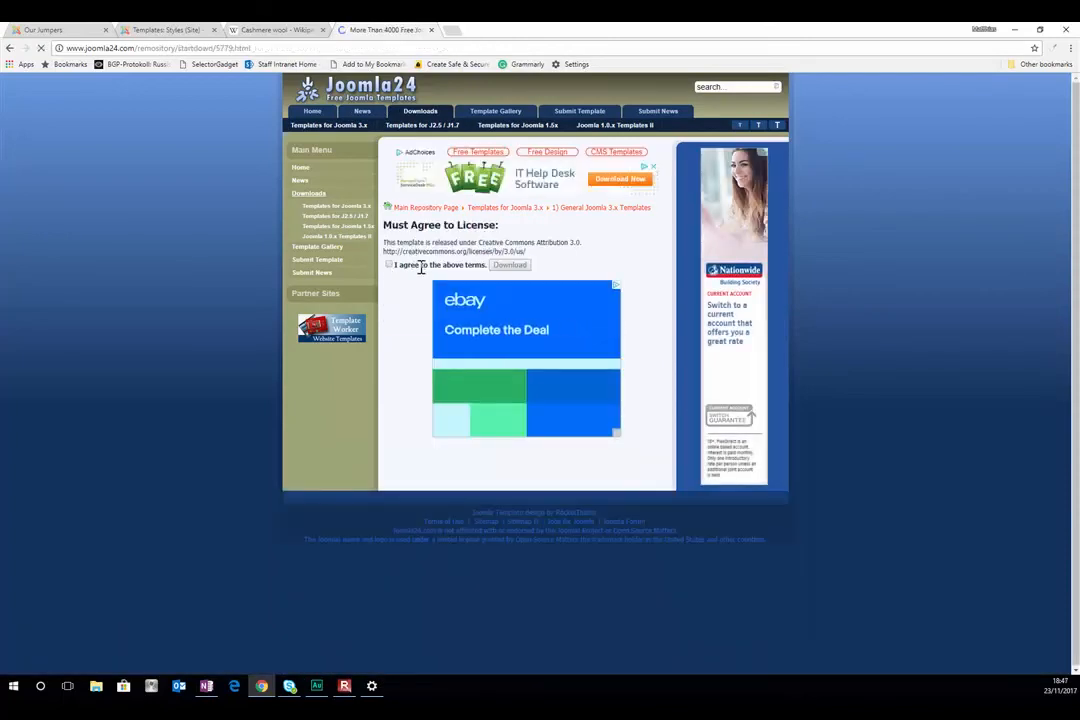
click(389, 265)
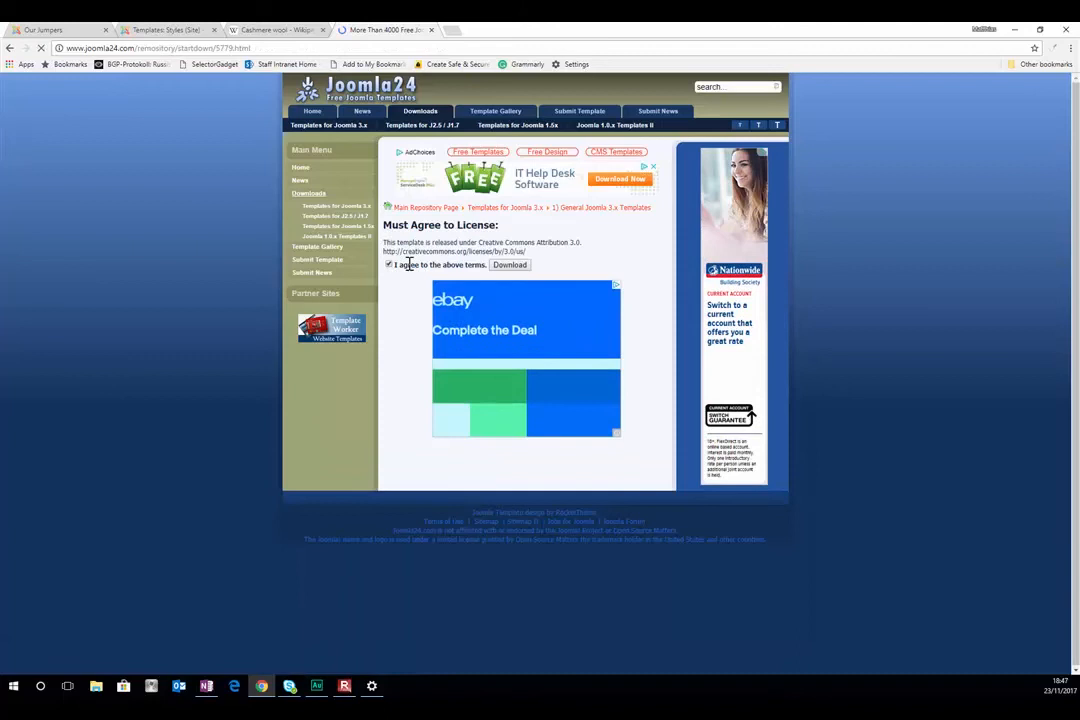
click(509, 265)
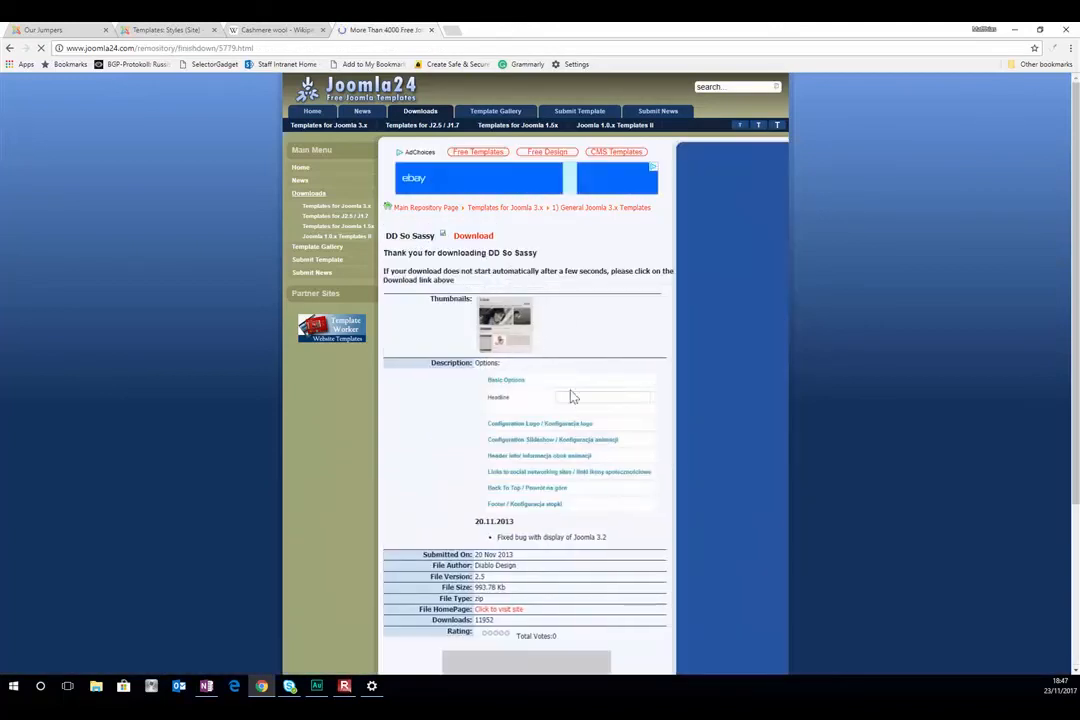
scroll(560, 388, down, 3)
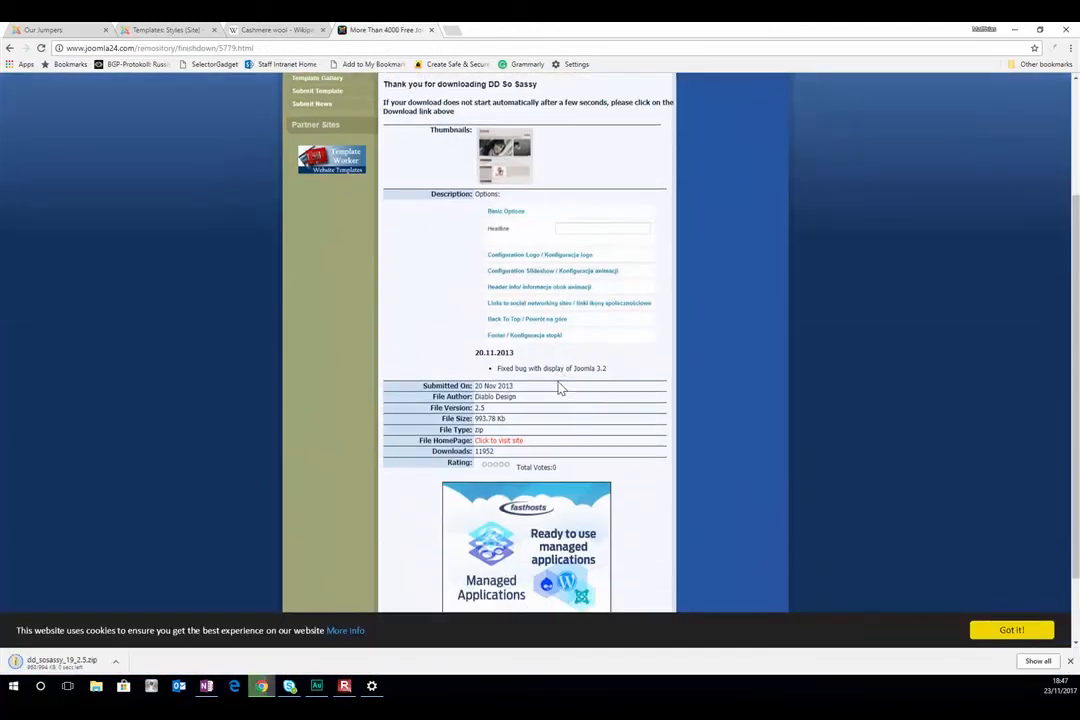
click(116, 662)
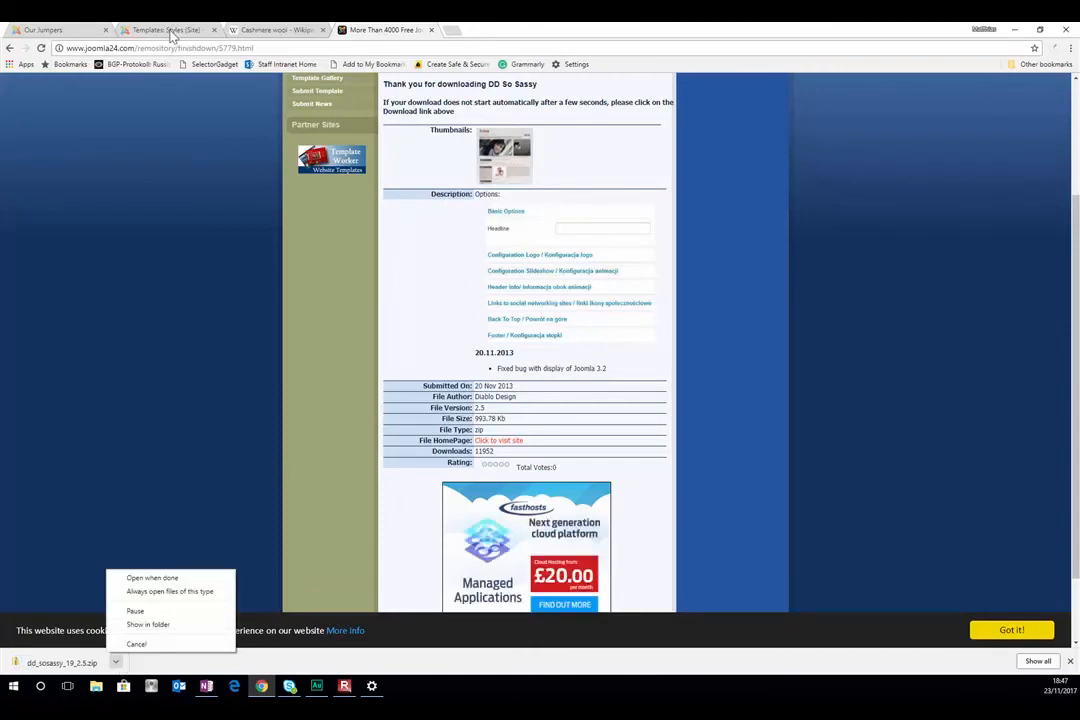
- Return to the Joomla administration and open the extension installer's option for uploading a package file
click(30, 29)
click(150, 29)
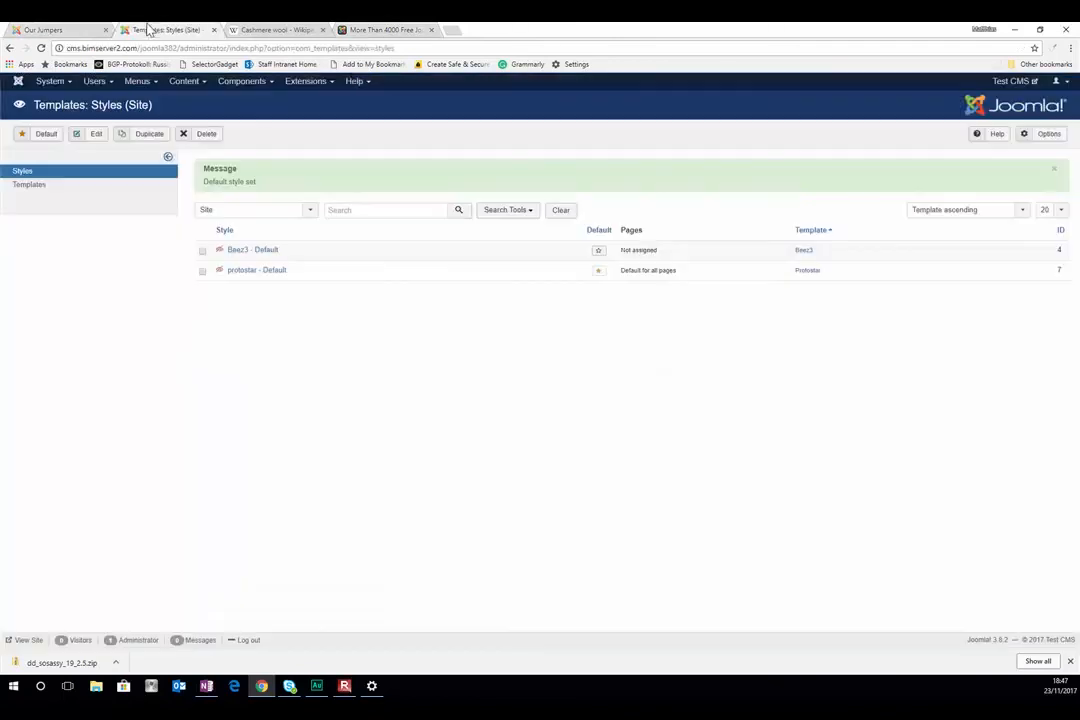
click(309, 82)
click(245, 82)
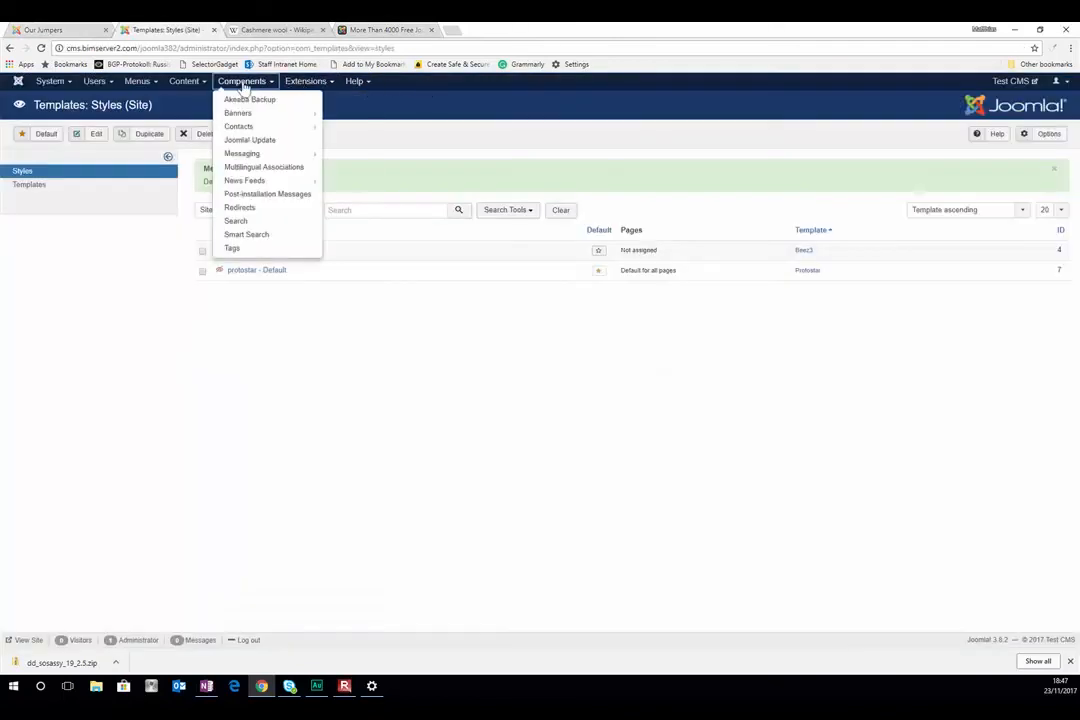
click(297, 84)
mouse_move(330, 104)
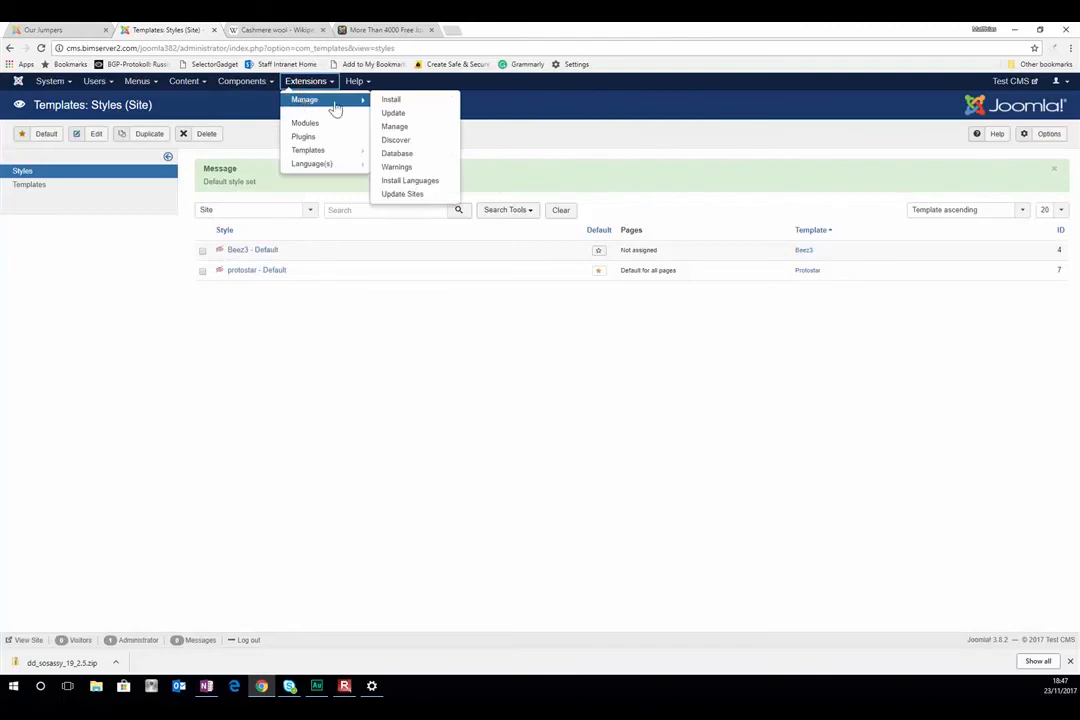
click(392, 103)
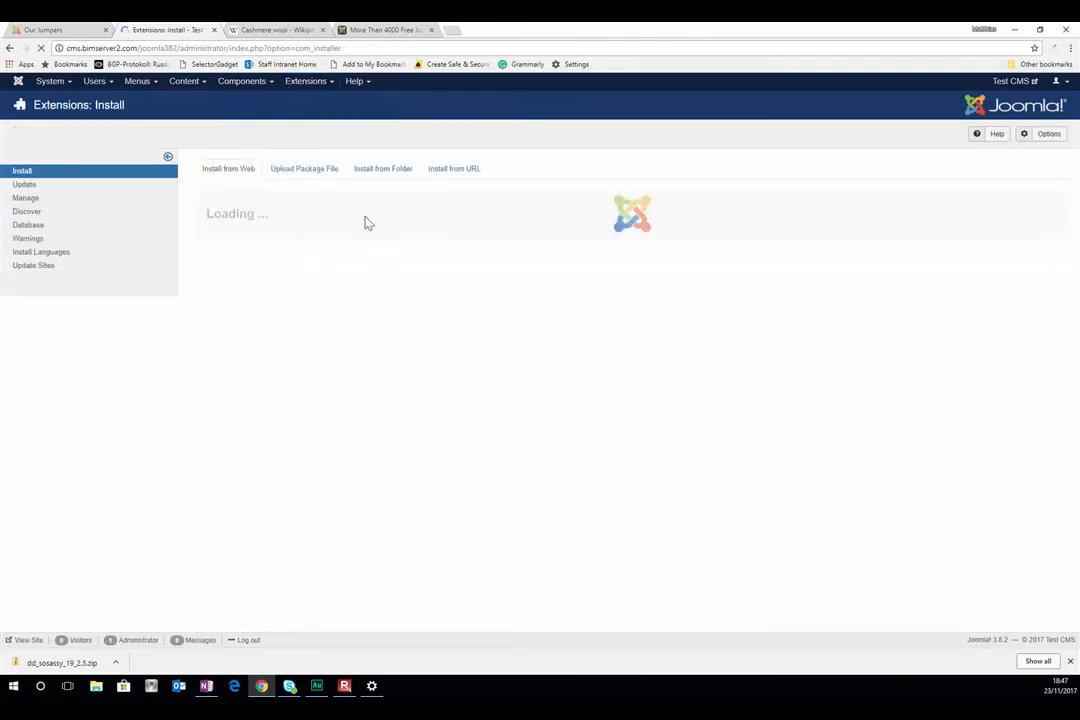
click(312, 172)
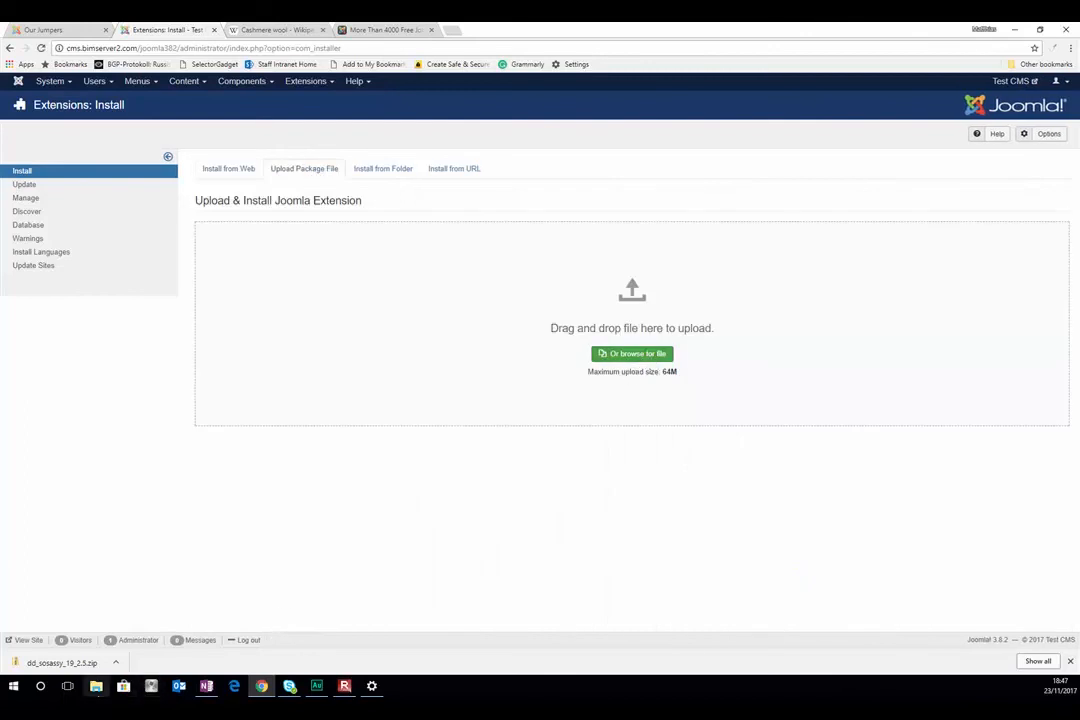
- Upload and install dd_sosassy_19_2.5.zip from its download folder, and look over the installed template's information
click(116, 662)
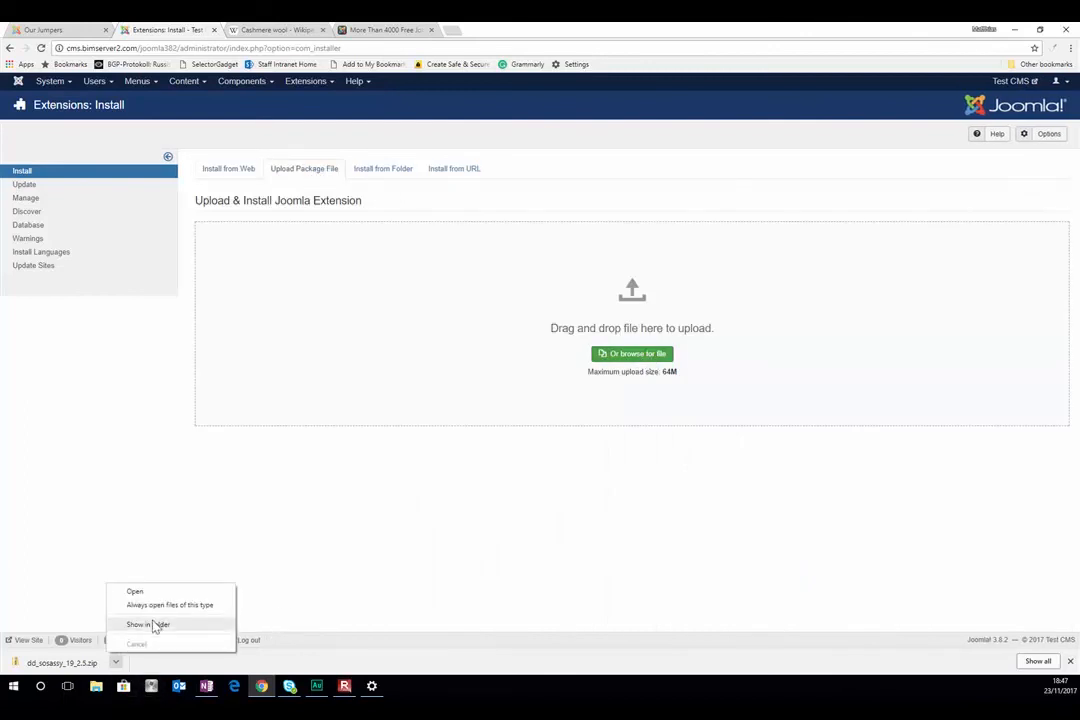
click(152, 624)
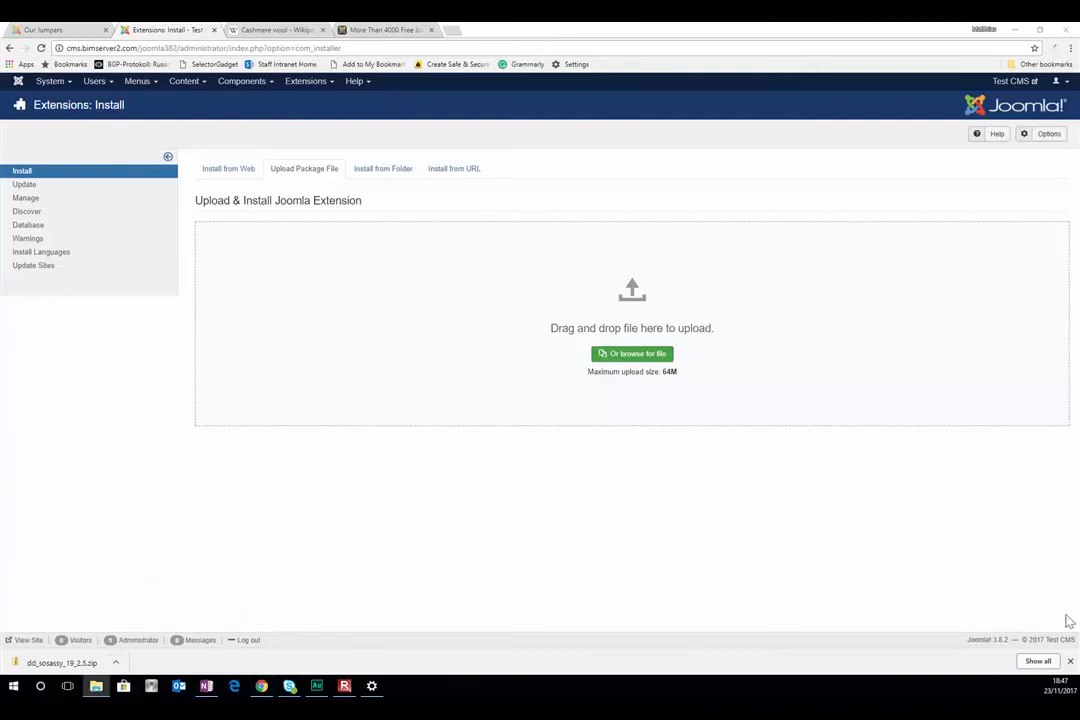
drag(0, 475, 615, 331)
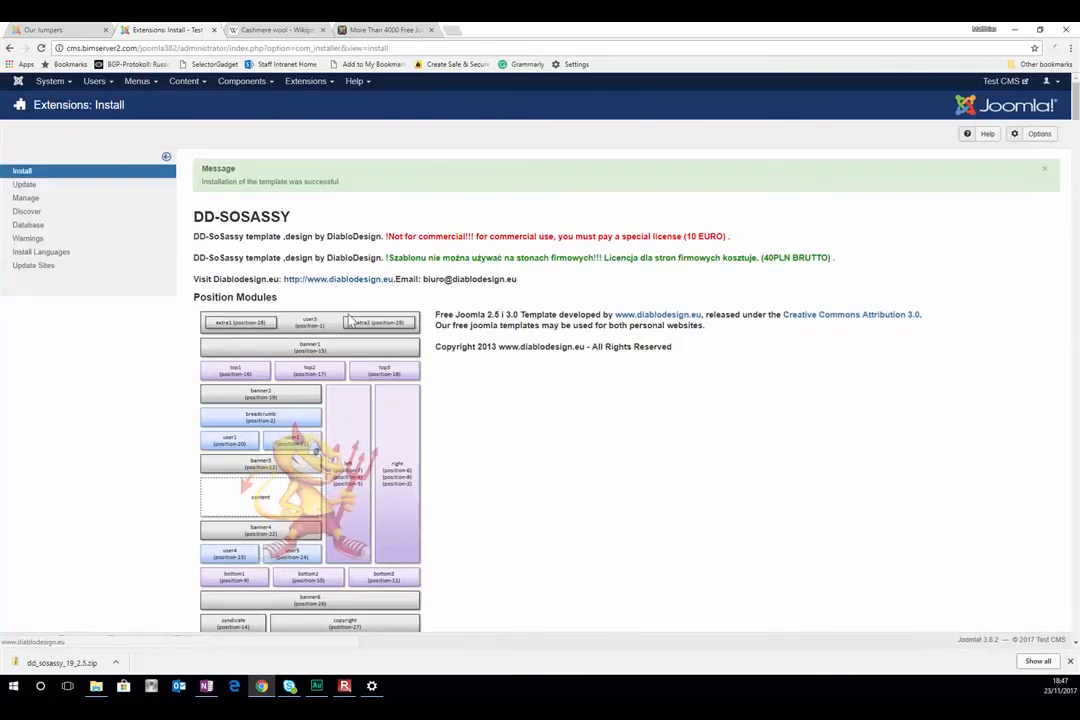
scroll(504, 402, down, 5)
scroll(504, 402, up, 5)
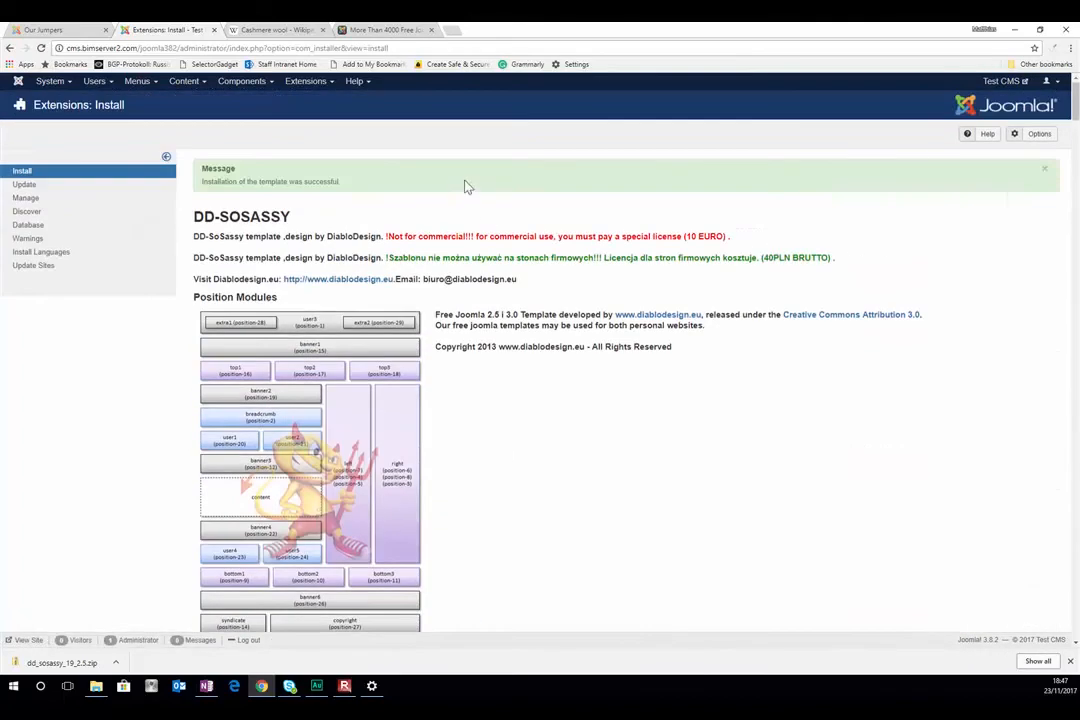
- Open the Dd_sosassy_19 template from the site styles, review its description and module positions, and close it
click(300, 84)
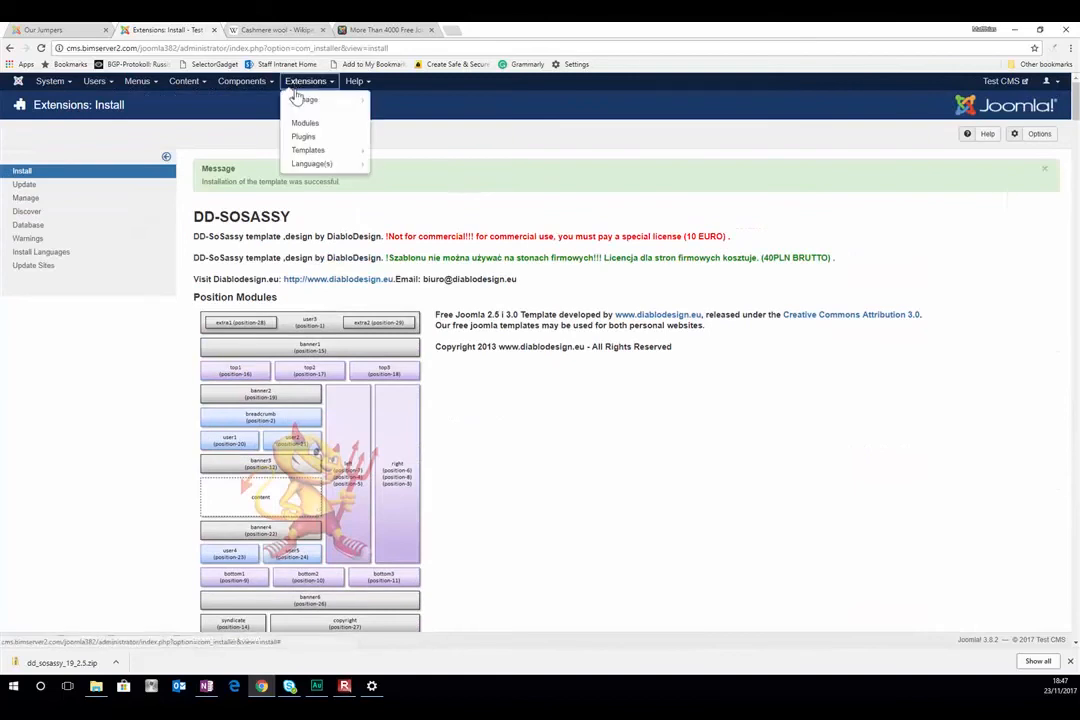
click(311, 152)
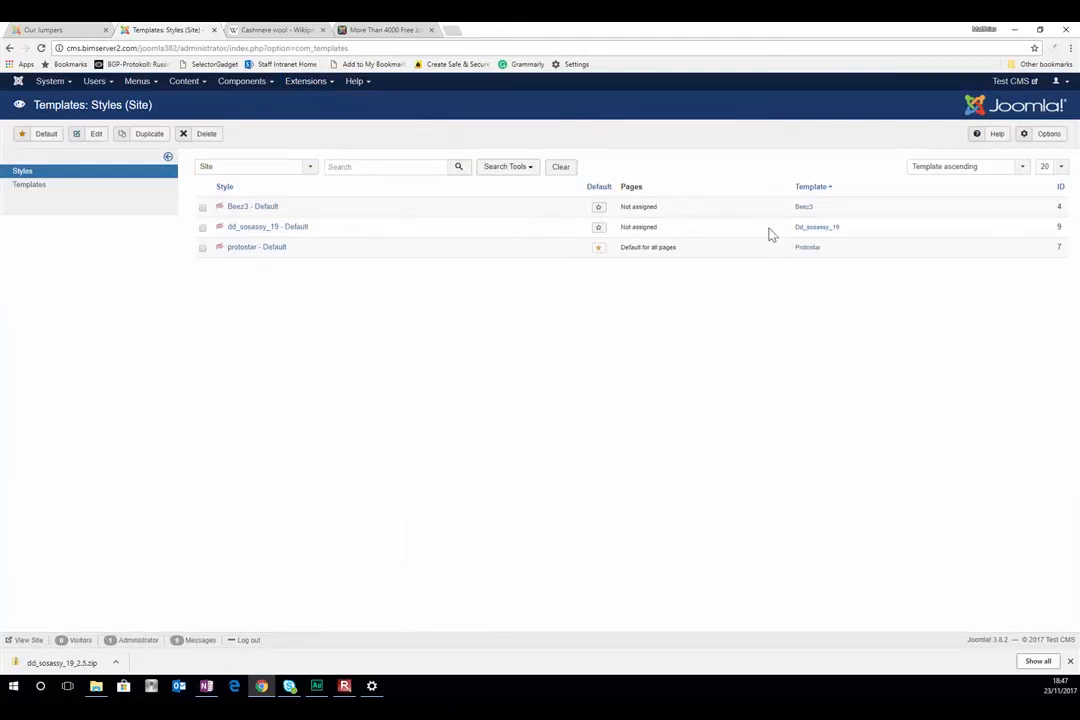
click(831, 231)
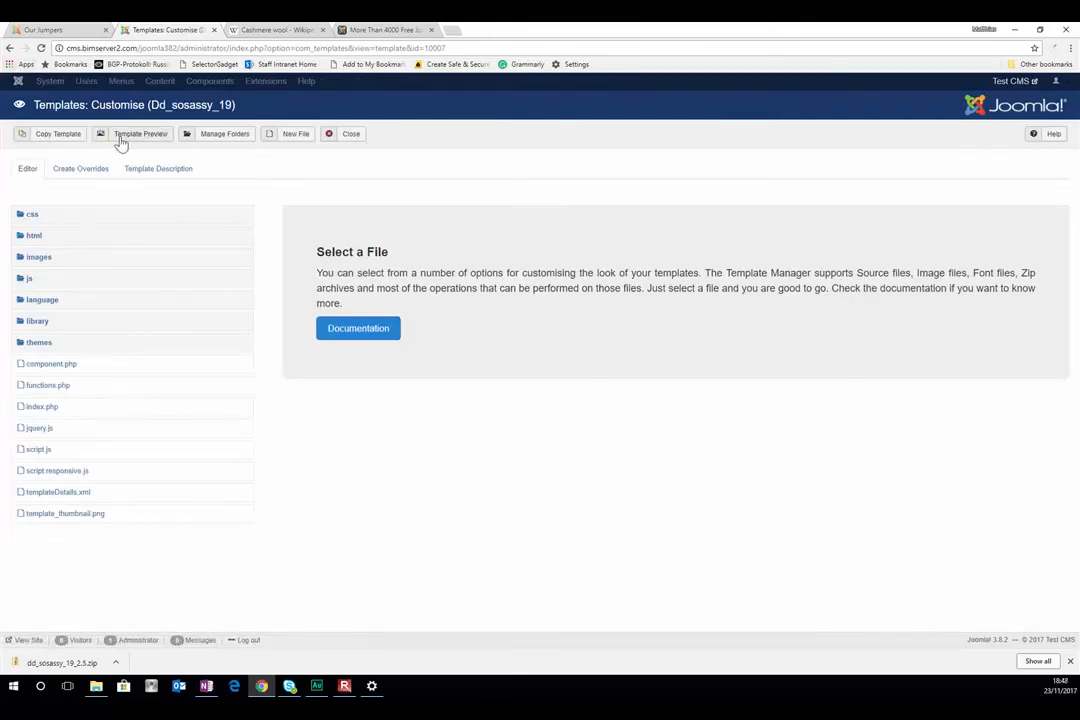
click(156, 170)
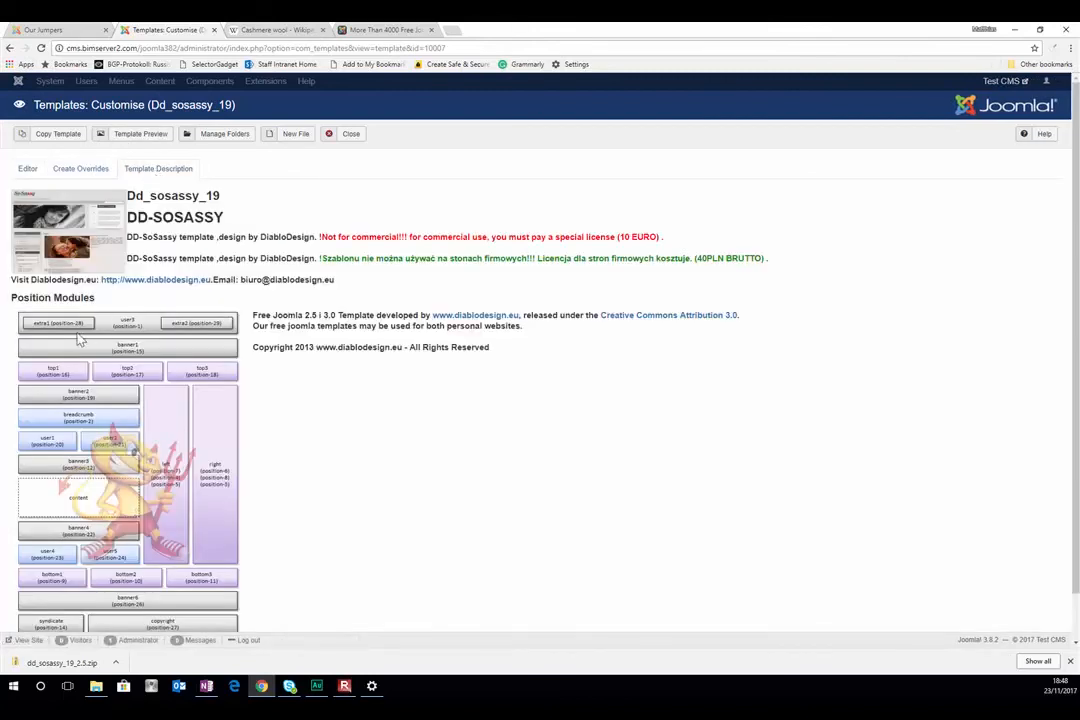
scroll(58, 333, down, 1)
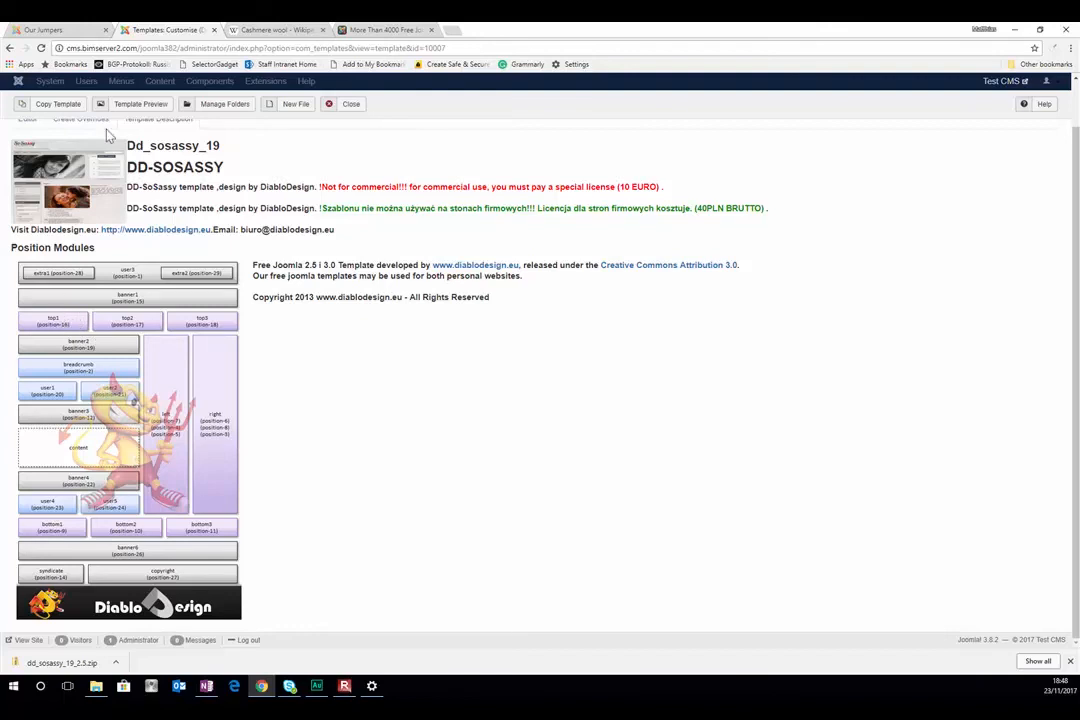
click(340, 106)
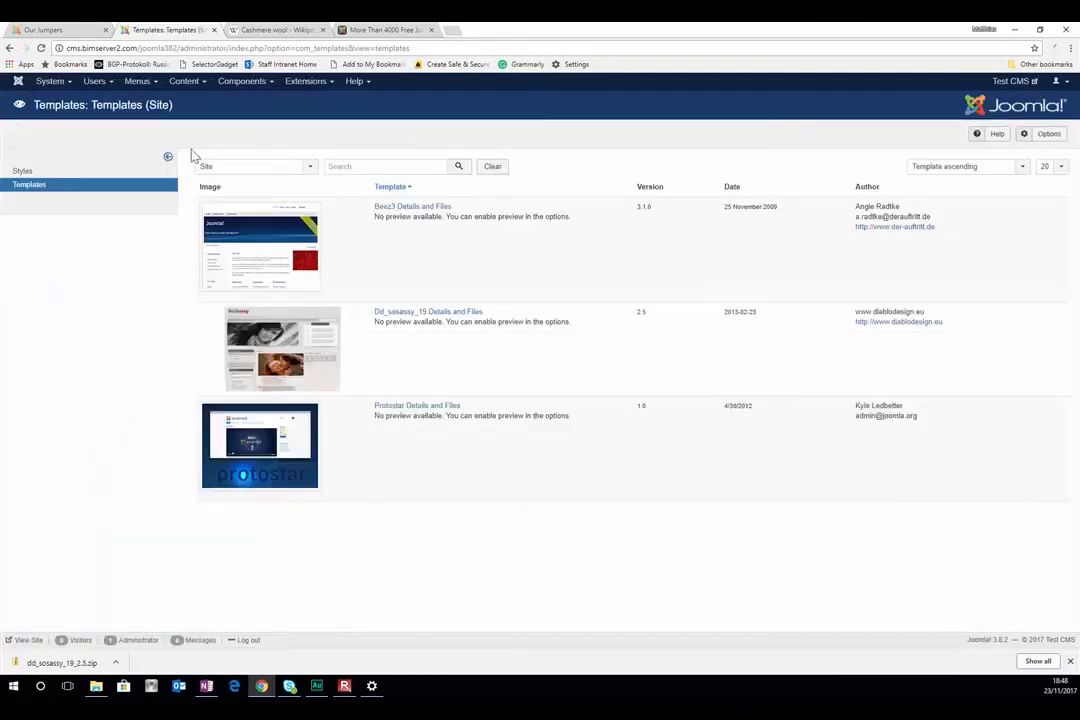
- Make dd_sosassy_19 the default site style and reload the Our Jumpers page to check it
click(37, 194)
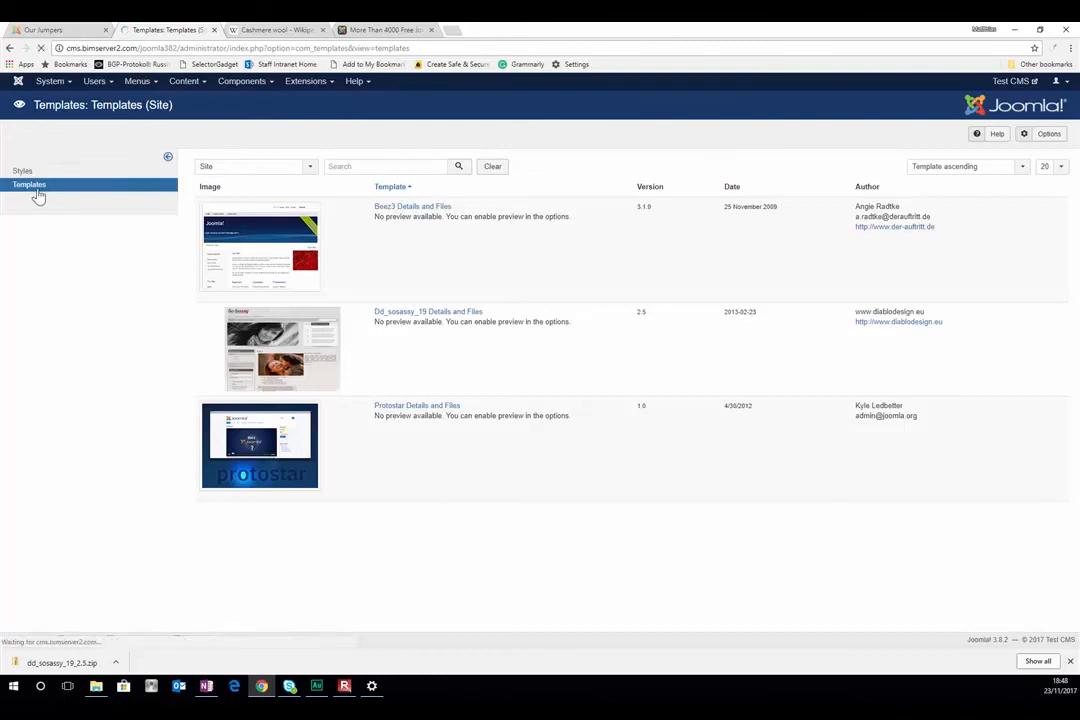
click(318, 89)
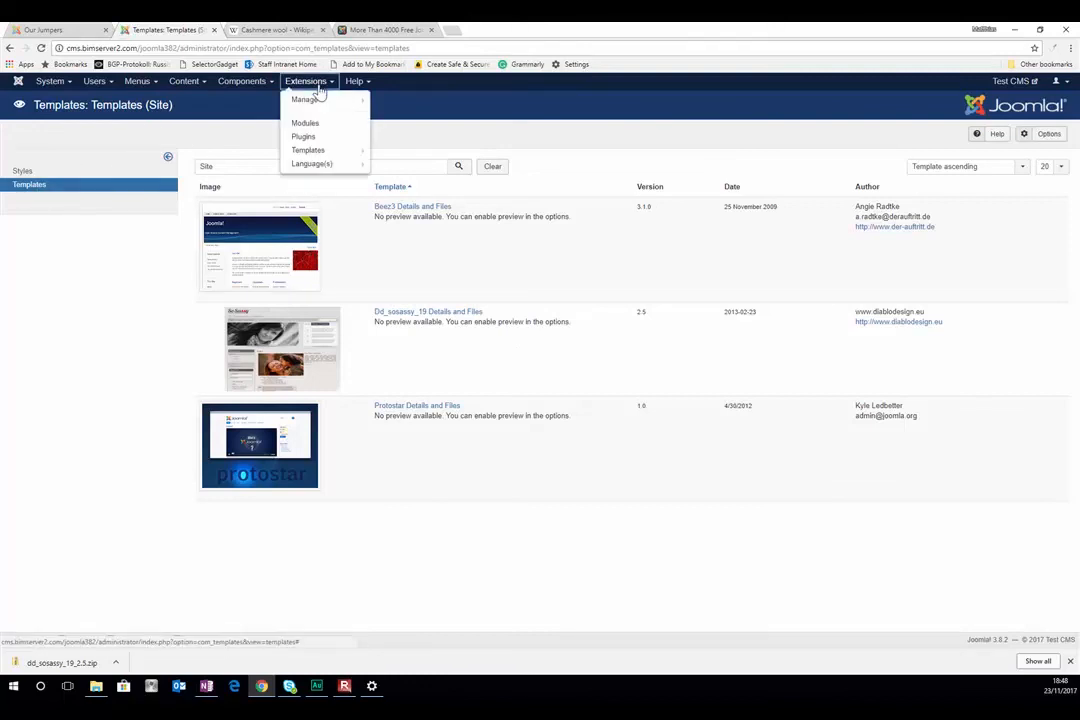
click(314, 154)
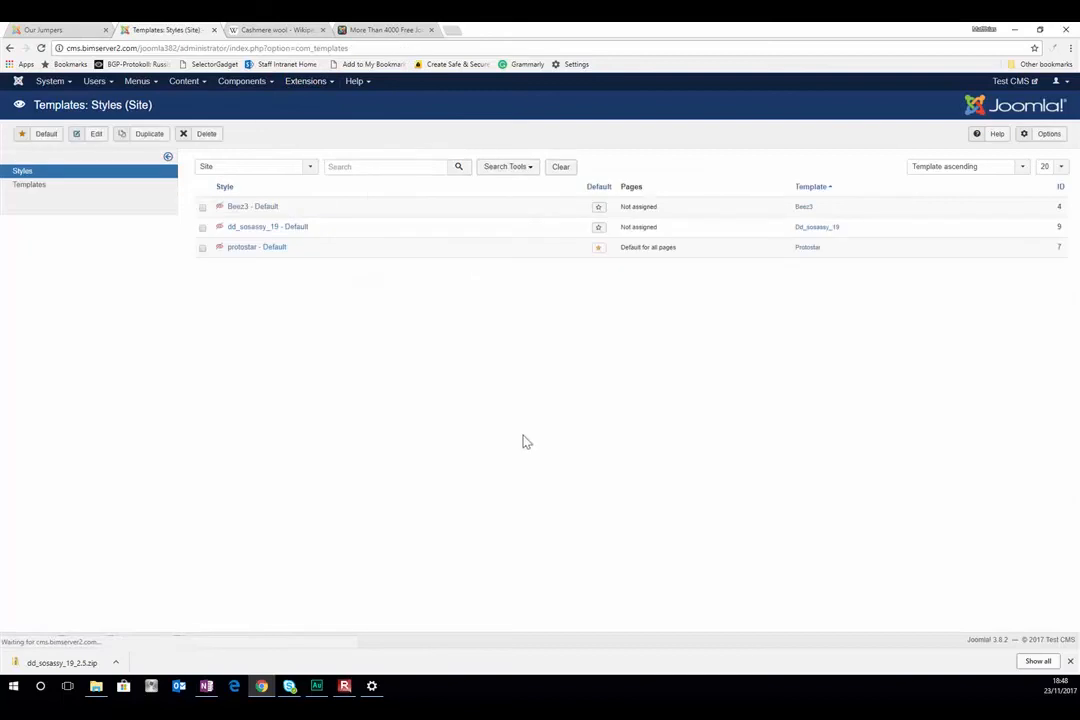
click(599, 228)
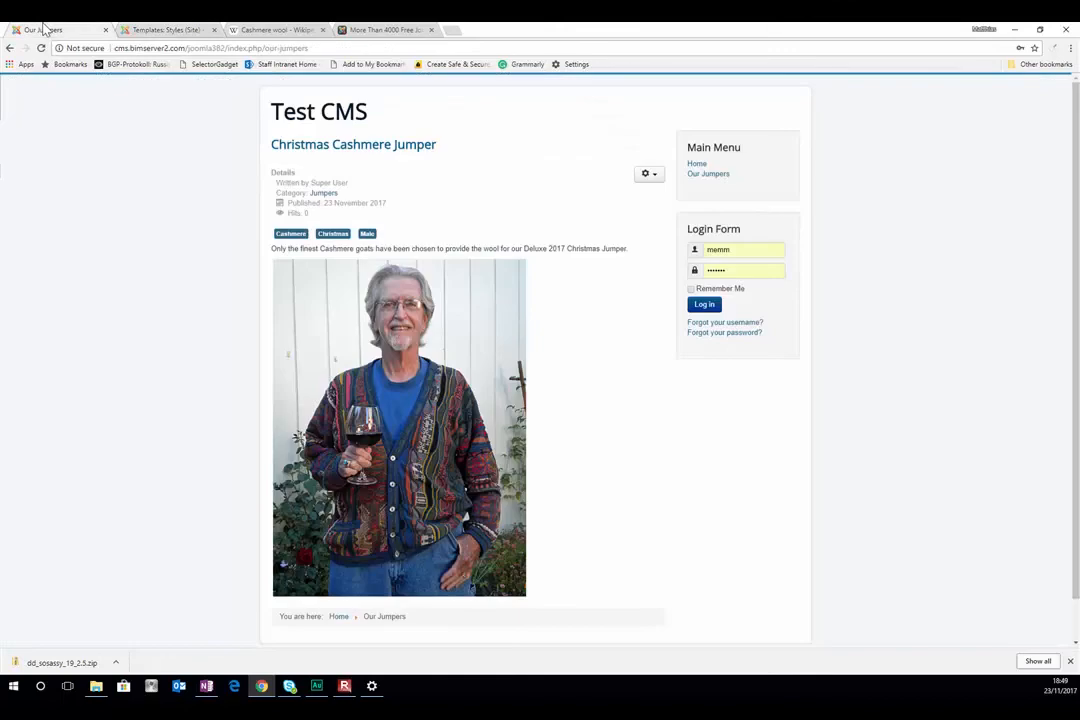
click(70, 28)
click(41, 48)
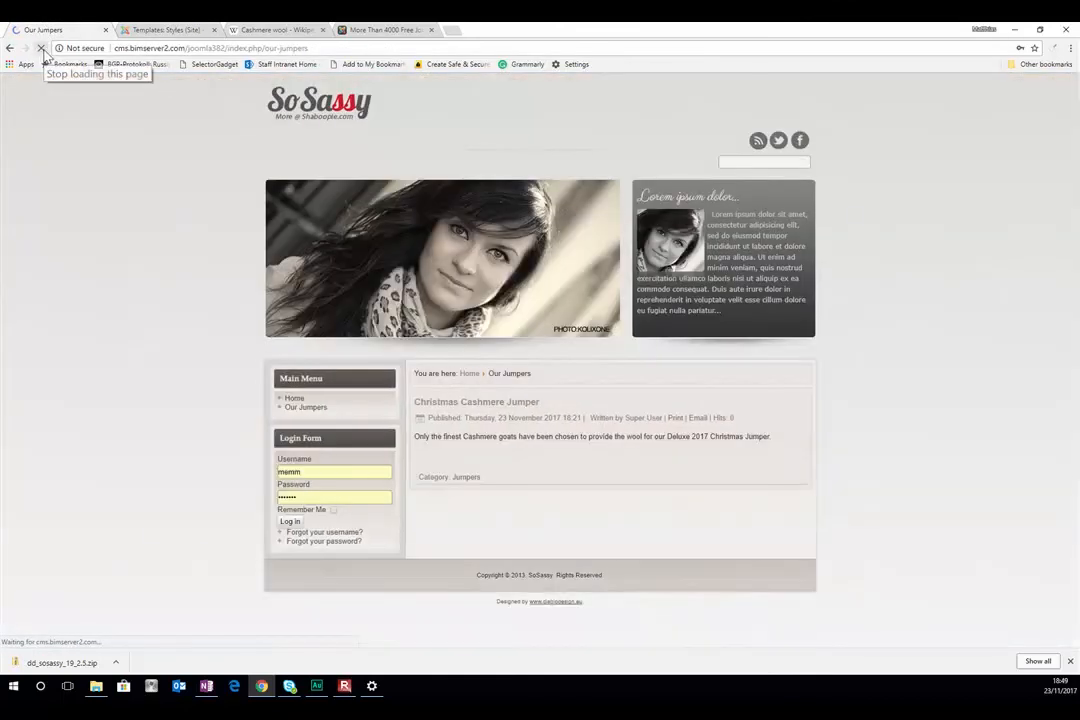
- Look over the restyled Our Jumpers page down to its footer, and step forward through the header slideshow's pictures
scroll(640, 455, down, 1)
scroll(645, 459, down, 4)
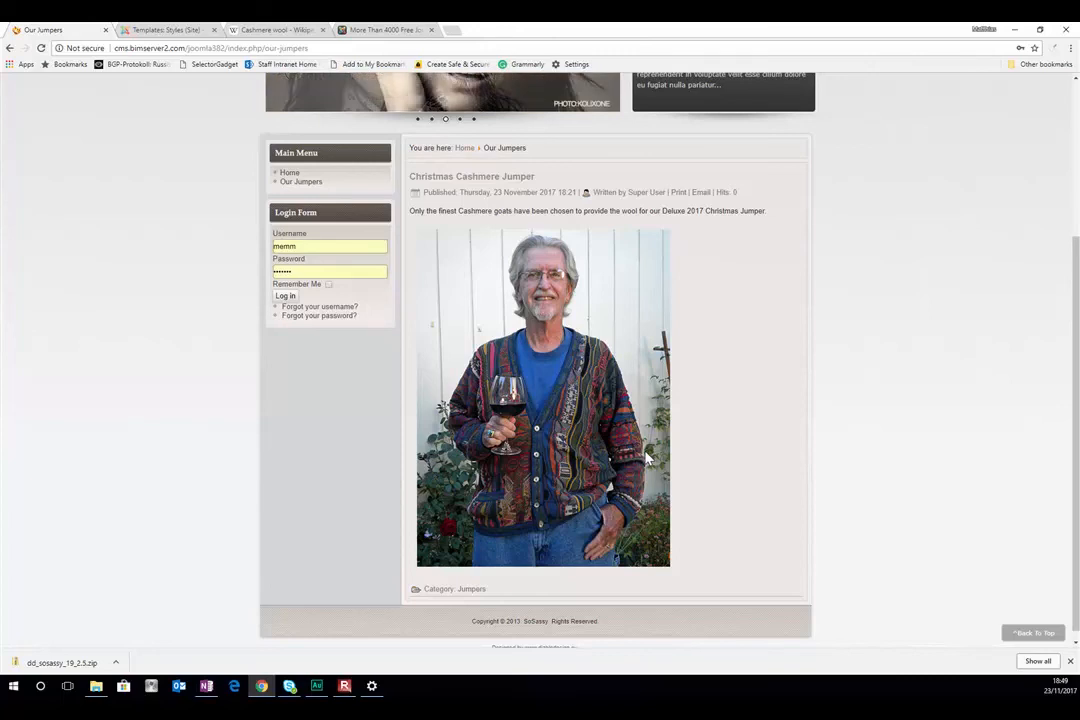
scroll(510, 278, up, 4)
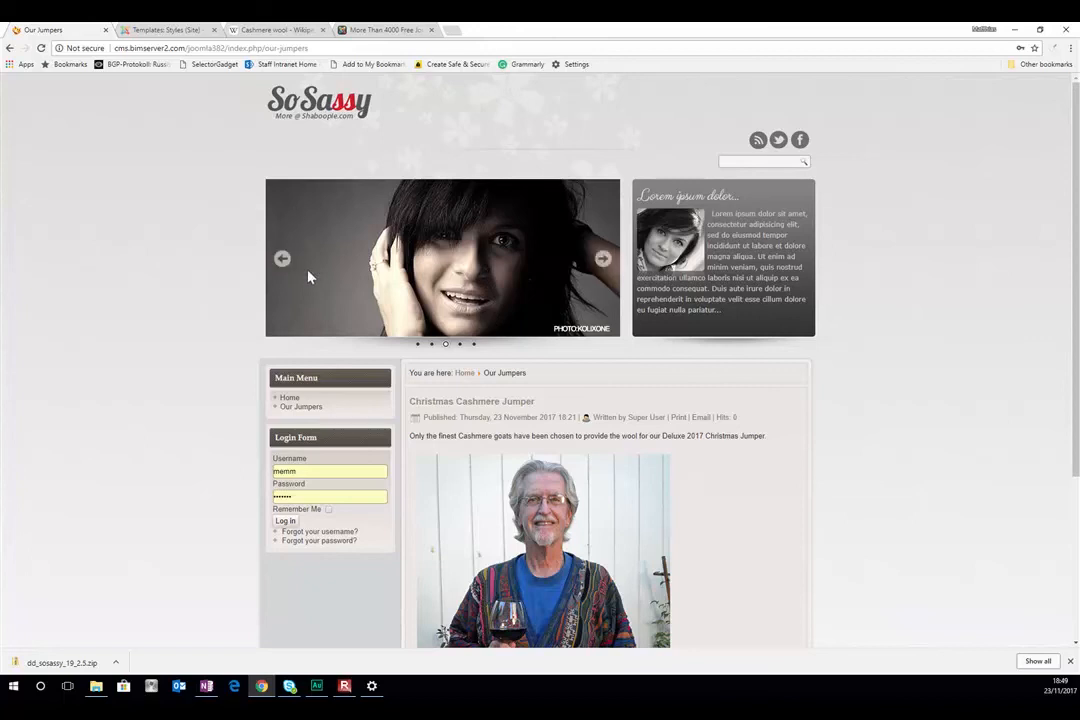
click(603, 261)
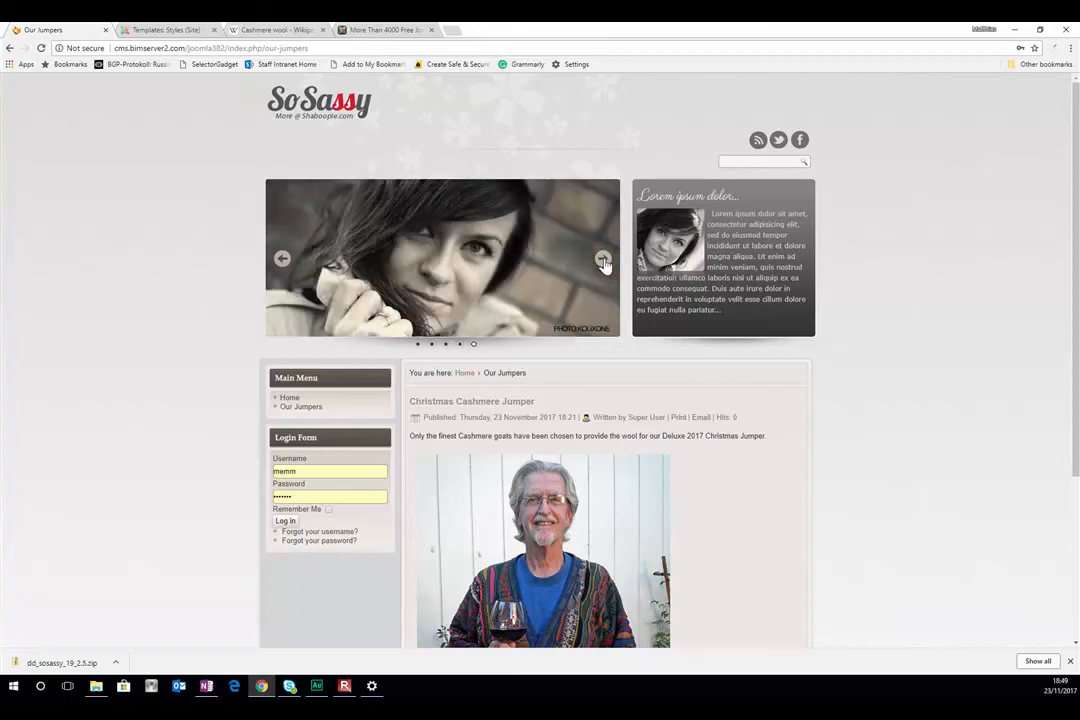
click(603, 261)
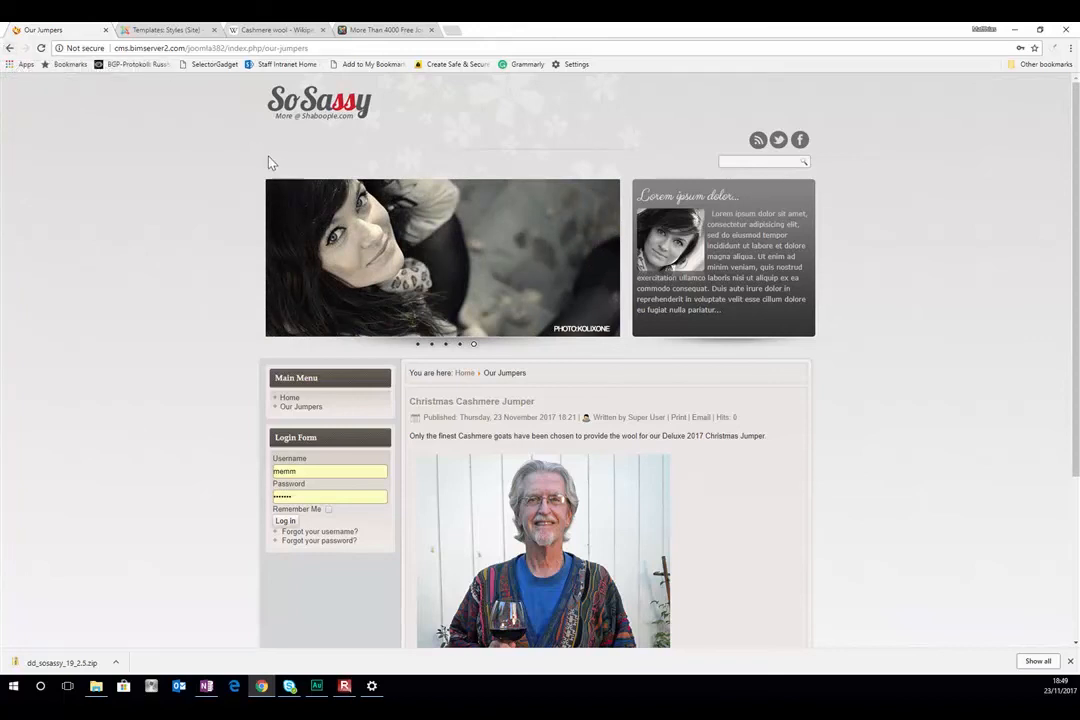
click(385, 30)
click(55, 30)
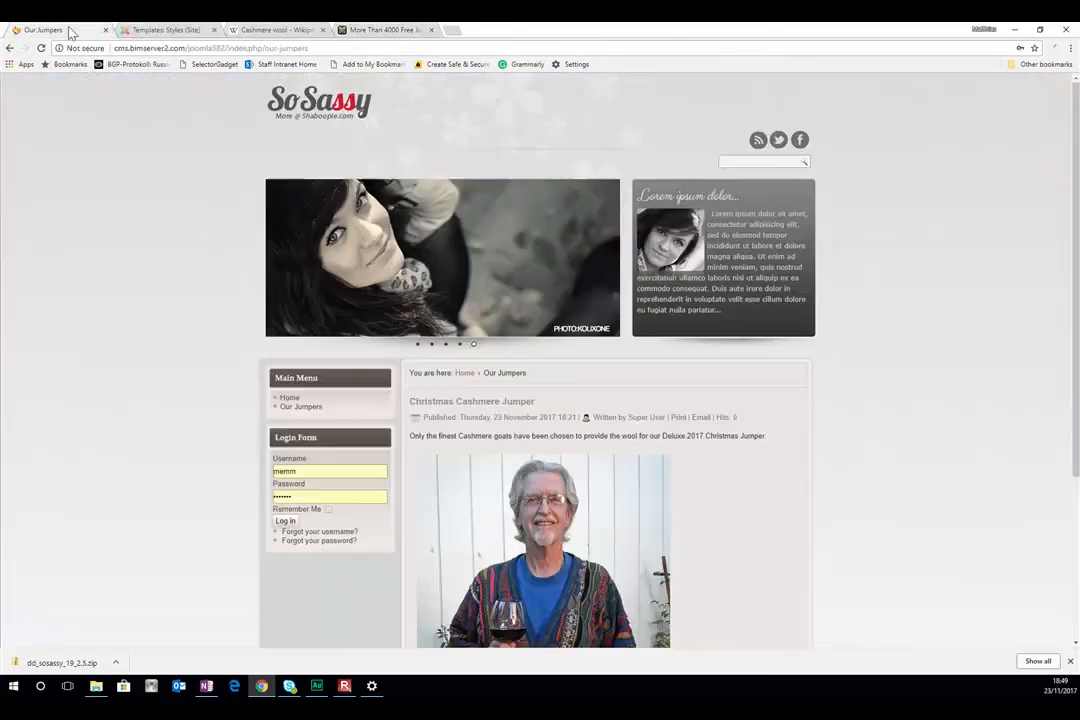
- Return to the Joomla administration, open the Dd_sosassy_19 template's details and files, look over its folders, and close it
click(148, 30)
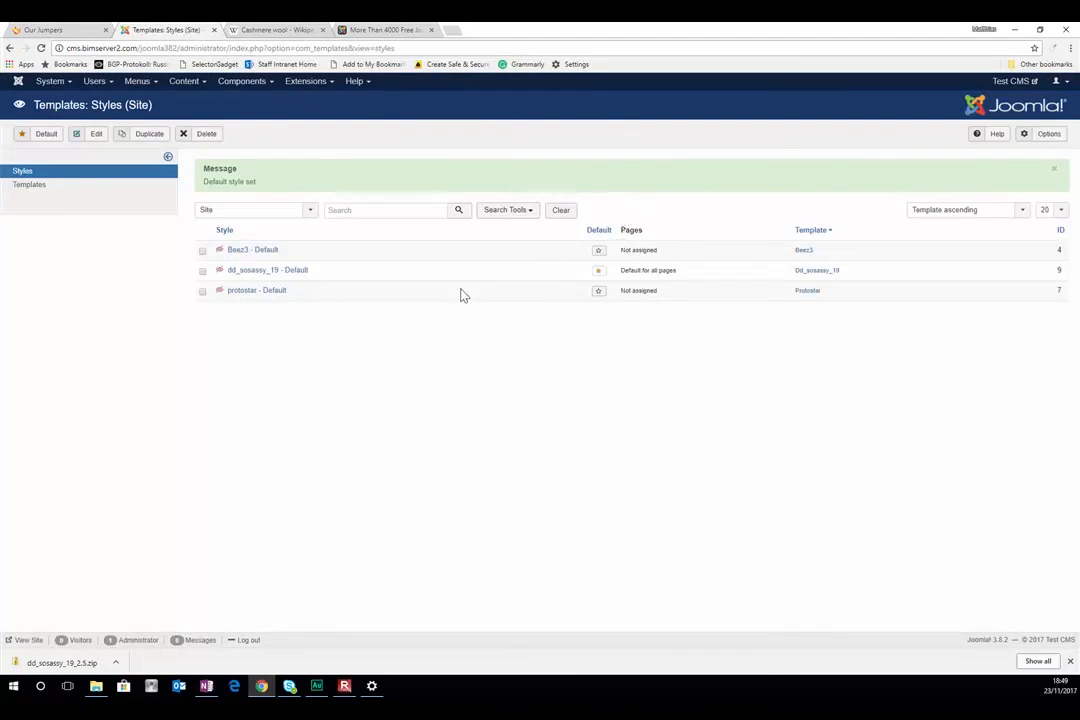
click(310, 93)
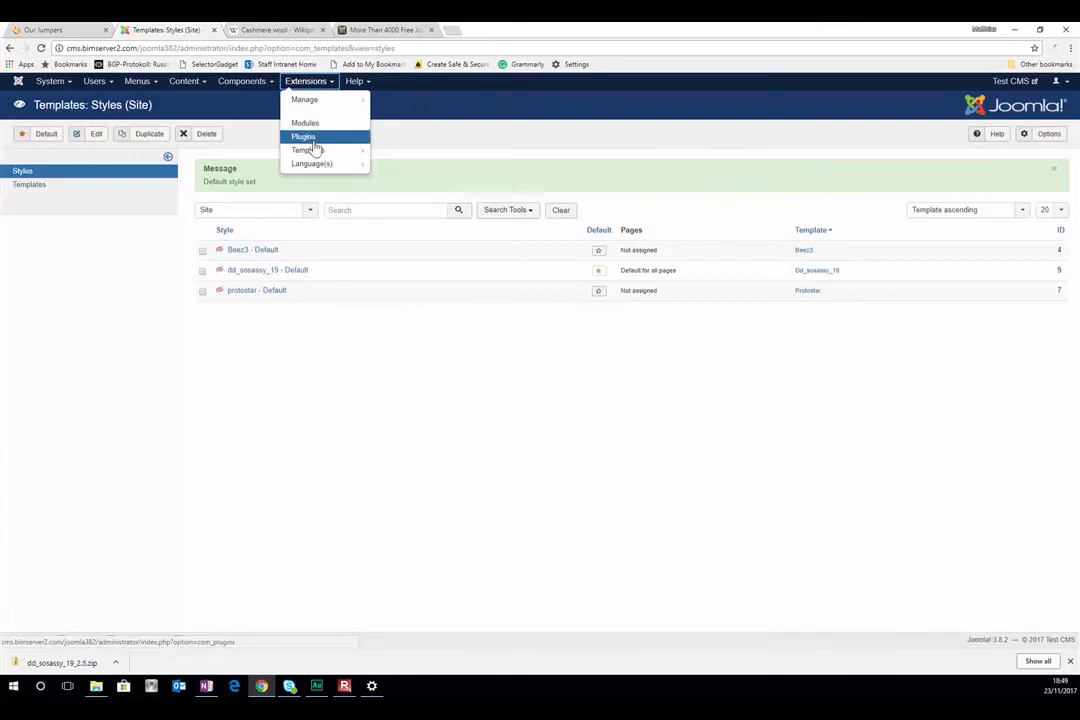
click(313, 152)
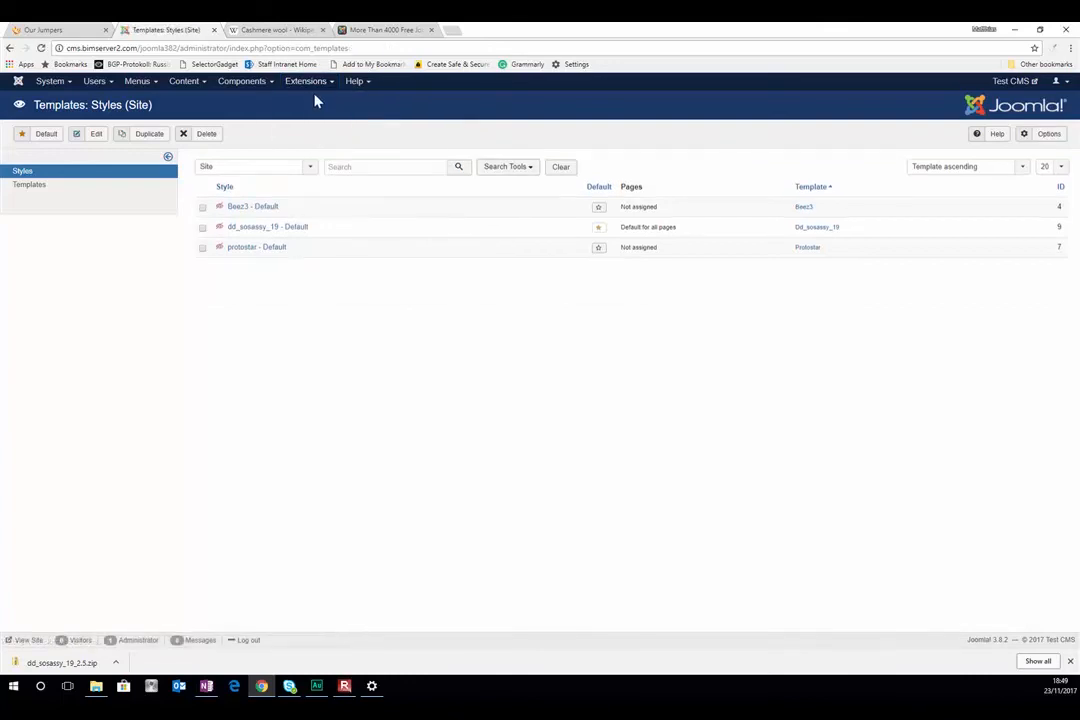
click(60, 191)
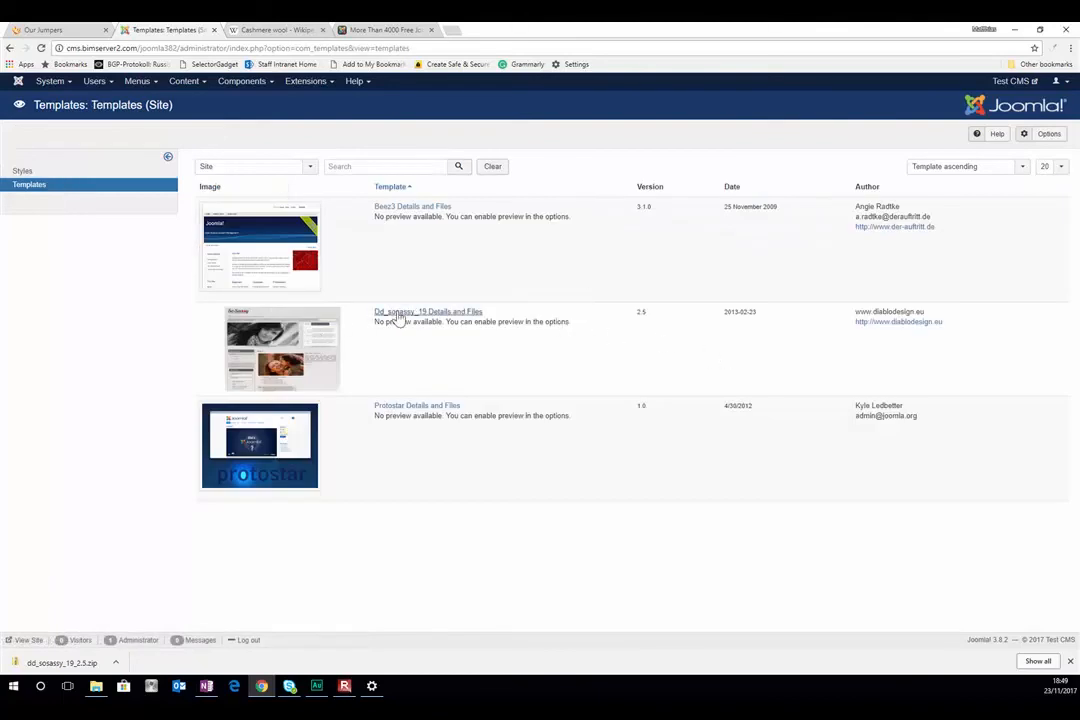
click(398, 314)
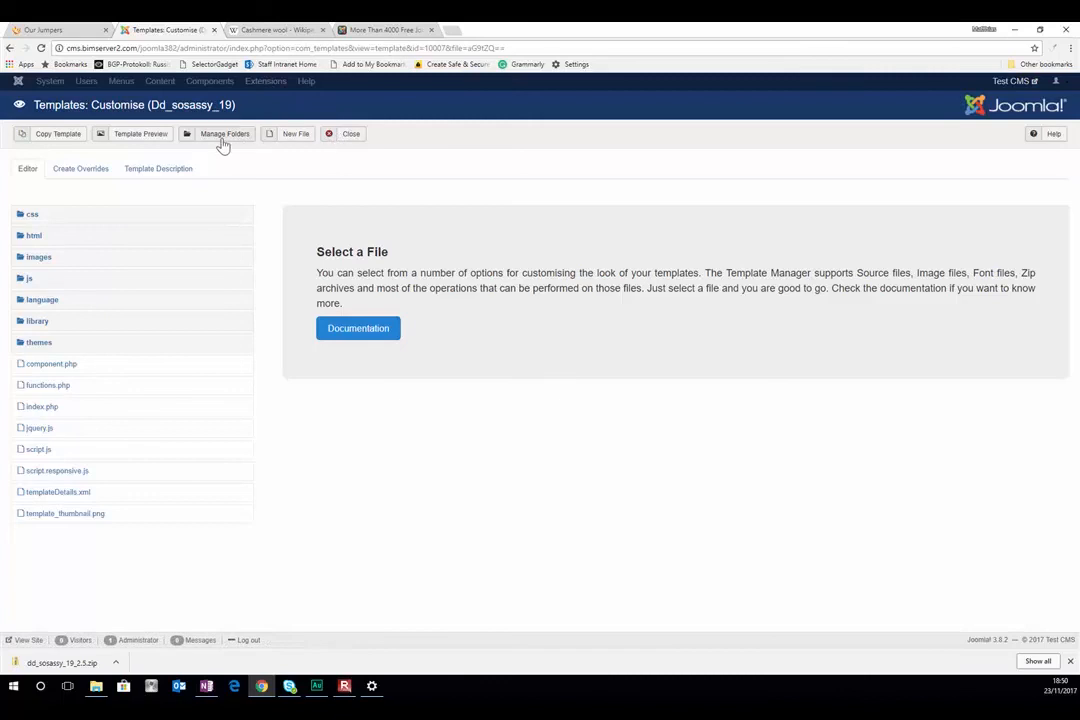
click(351, 136)
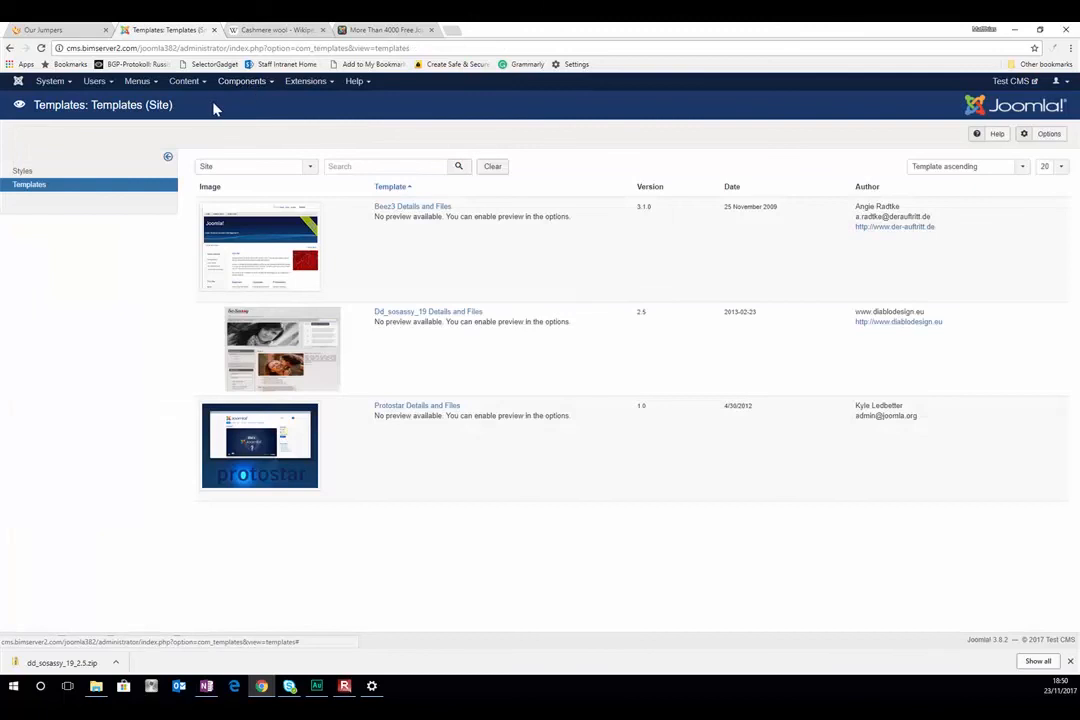
- Open the dd_sosassy_19 - Default style, review its logo, slideshow and header info settings, and close it without saving
click(307, 84)
mouse_move(340, 151)
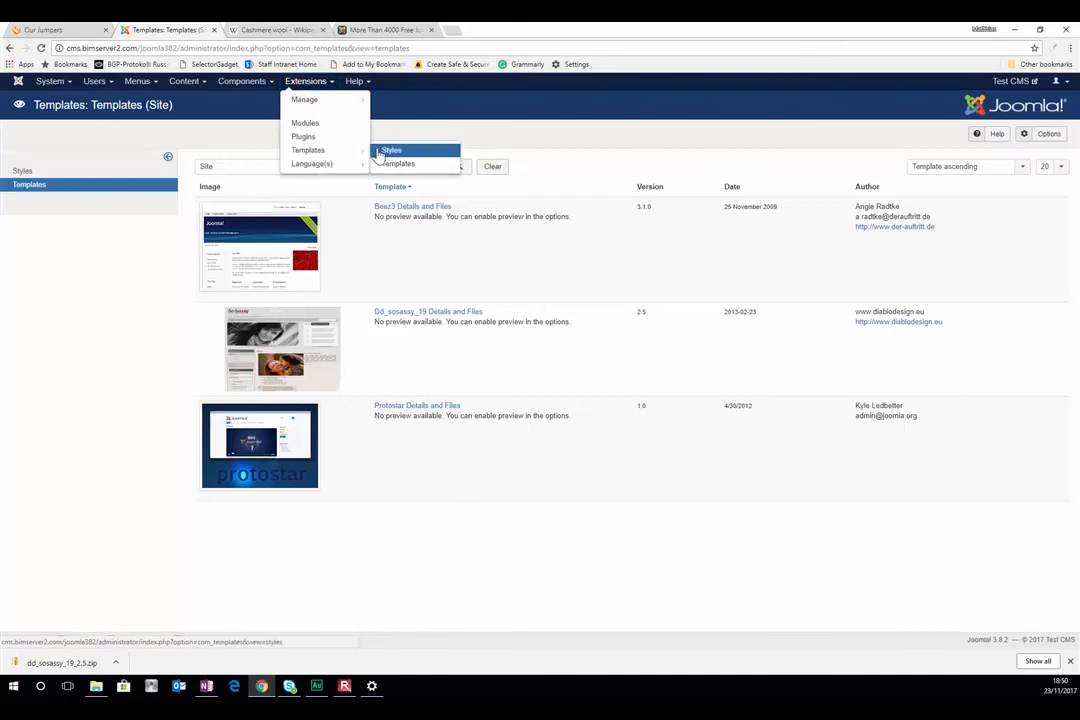
click(378, 152)
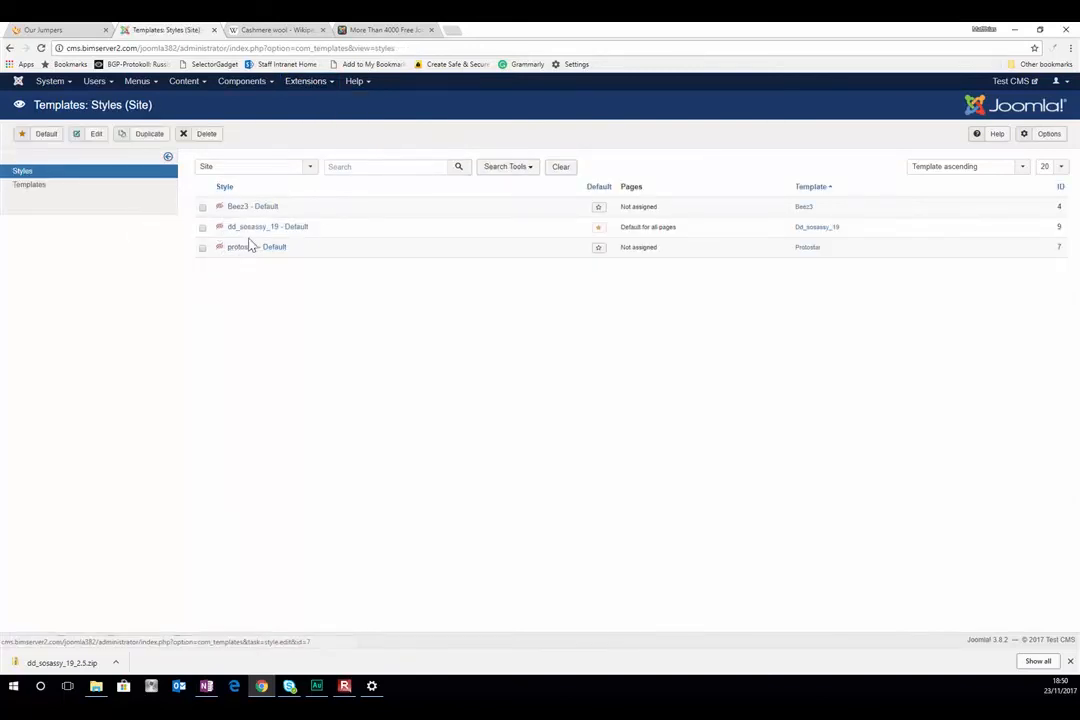
click(258, 228)
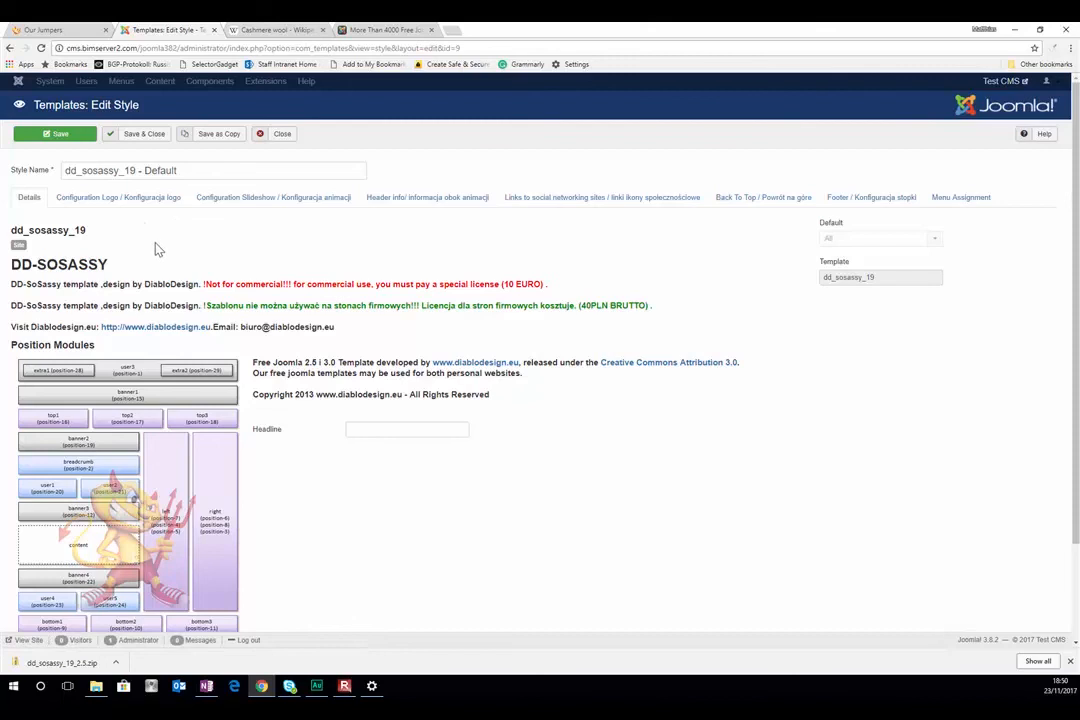
click(147, 202)
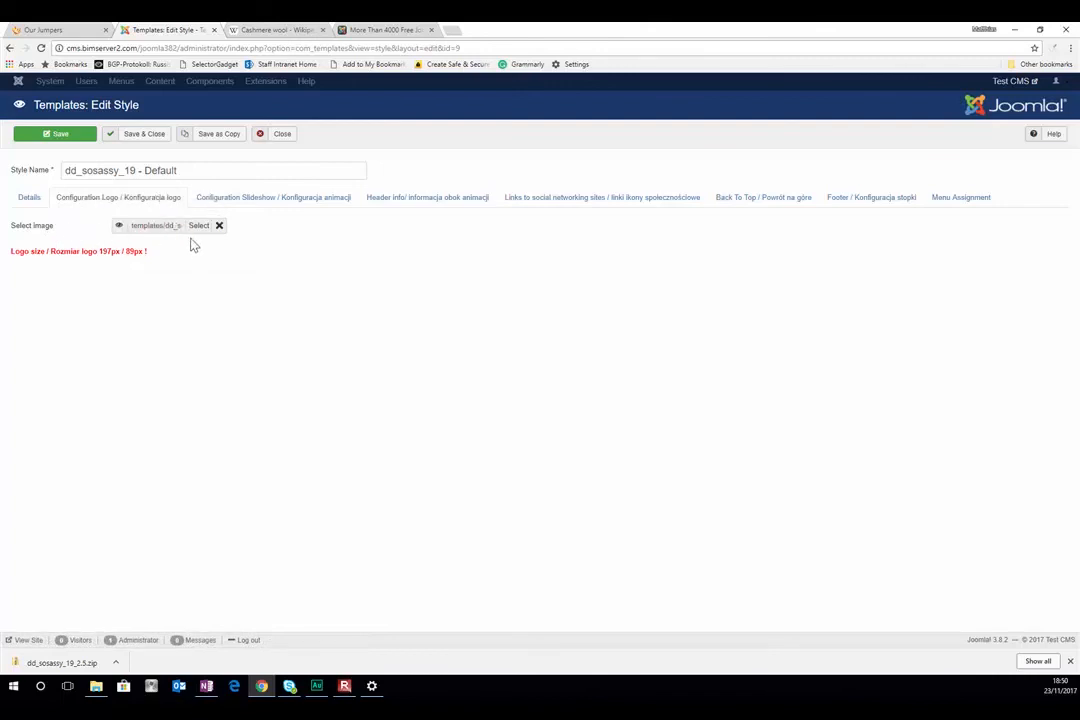
click(270, 201)
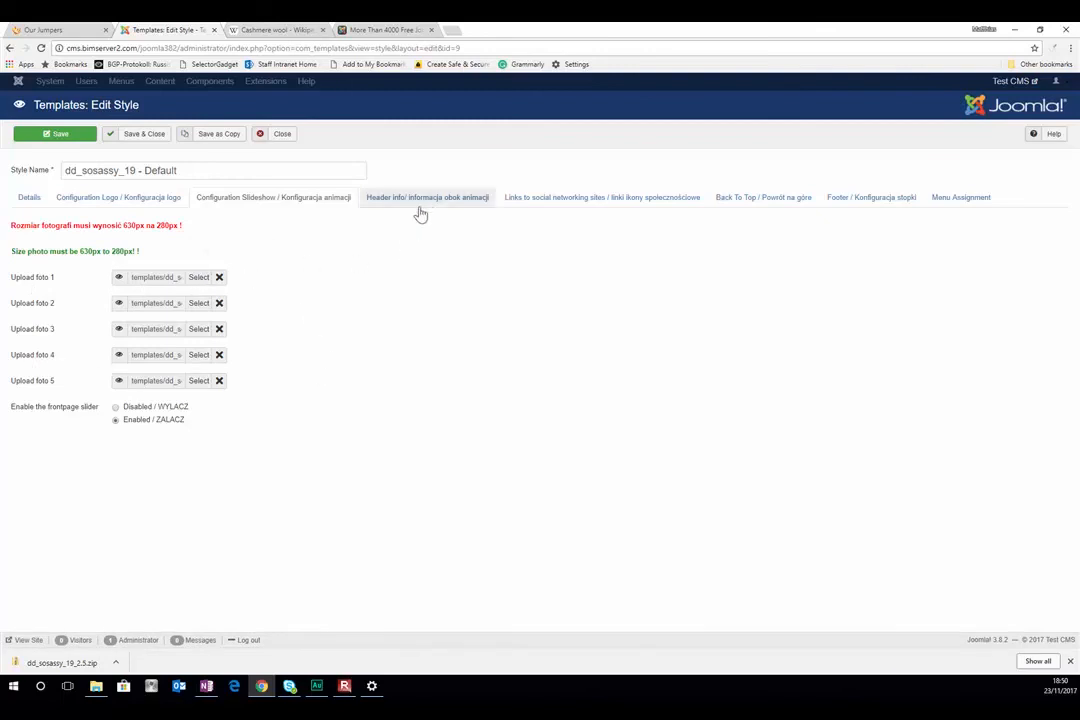
click(378, 201)
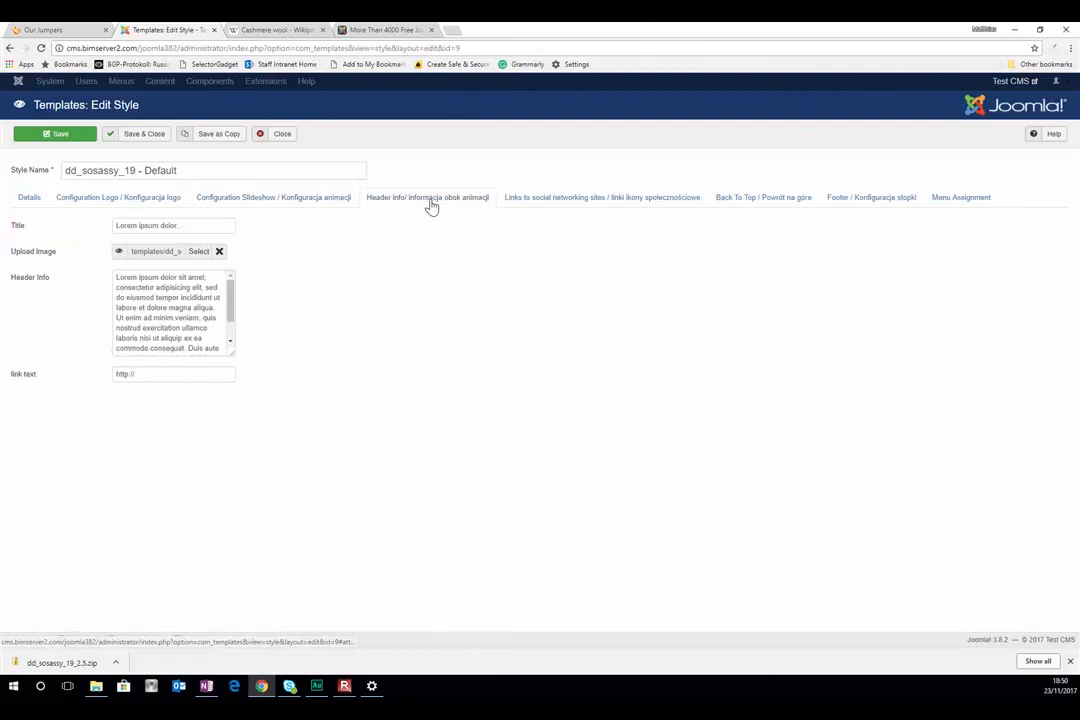
click(343, 201)
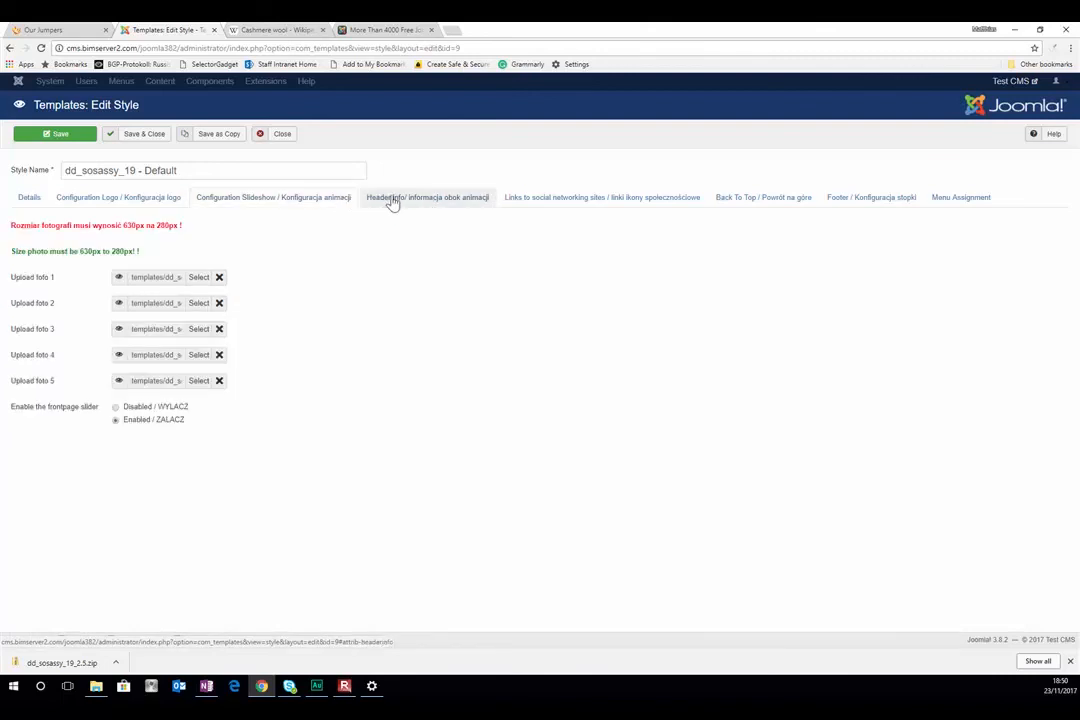
click(393, 201)
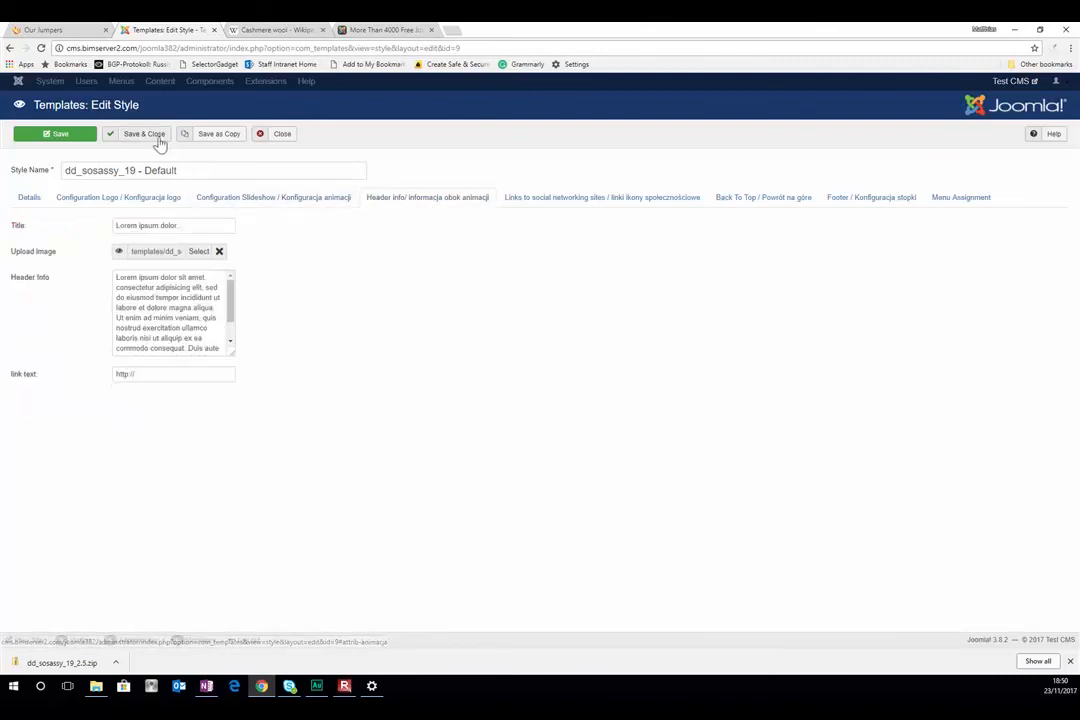
click(283, 134)
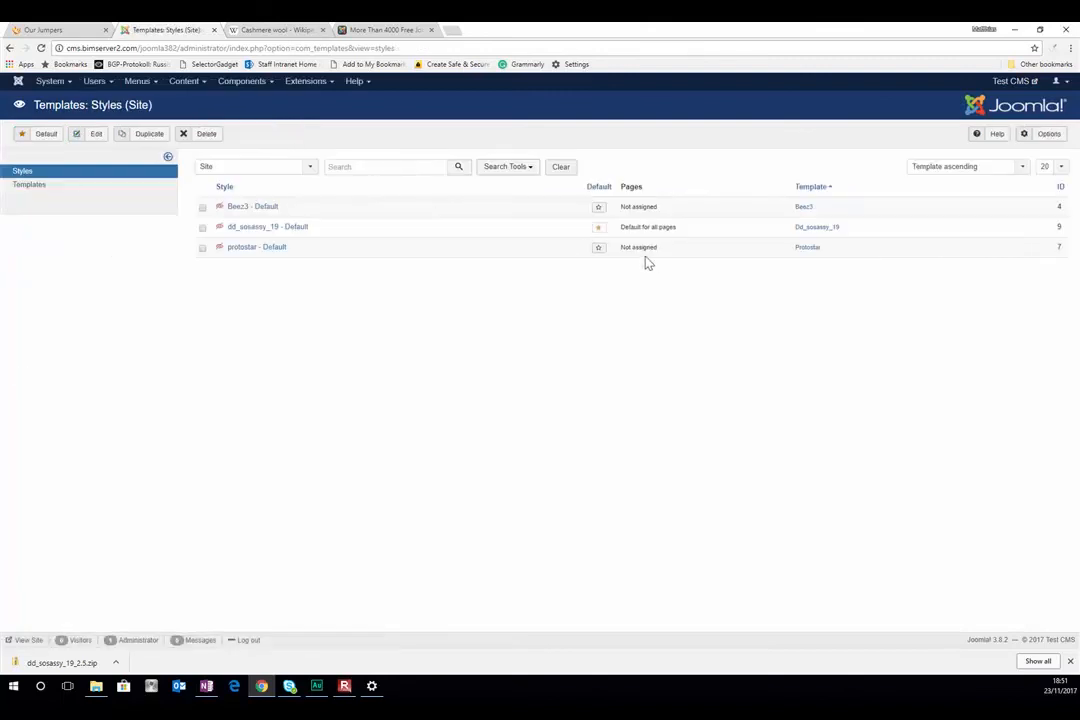
- Make protostar - Default the default site style
click(600, 248)
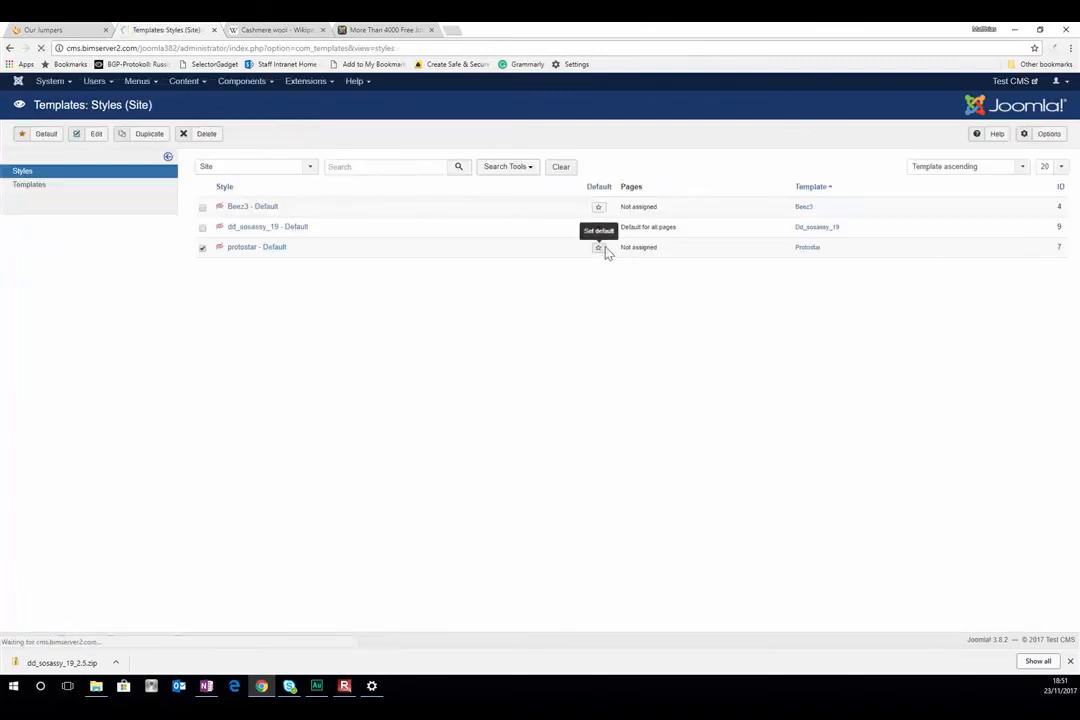